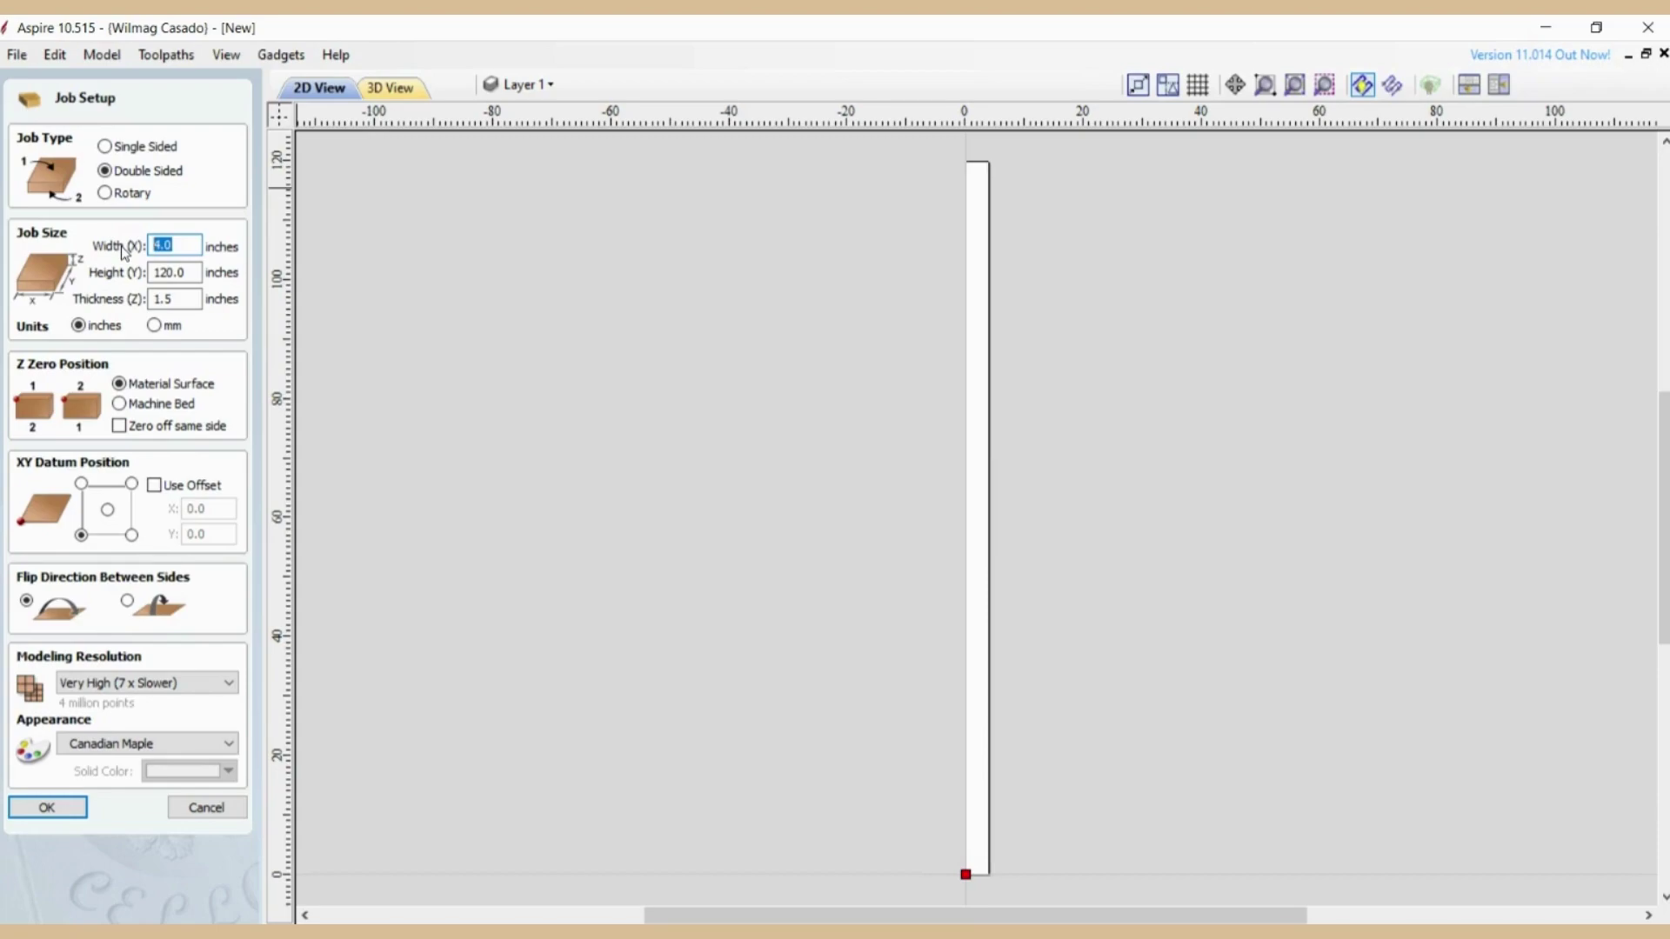
Step: Set the double-sided job size to 3.5 inches wide and 104 inches high, keeping the 1.5 inch thickness
type("3.5")
left_click(200, 276)
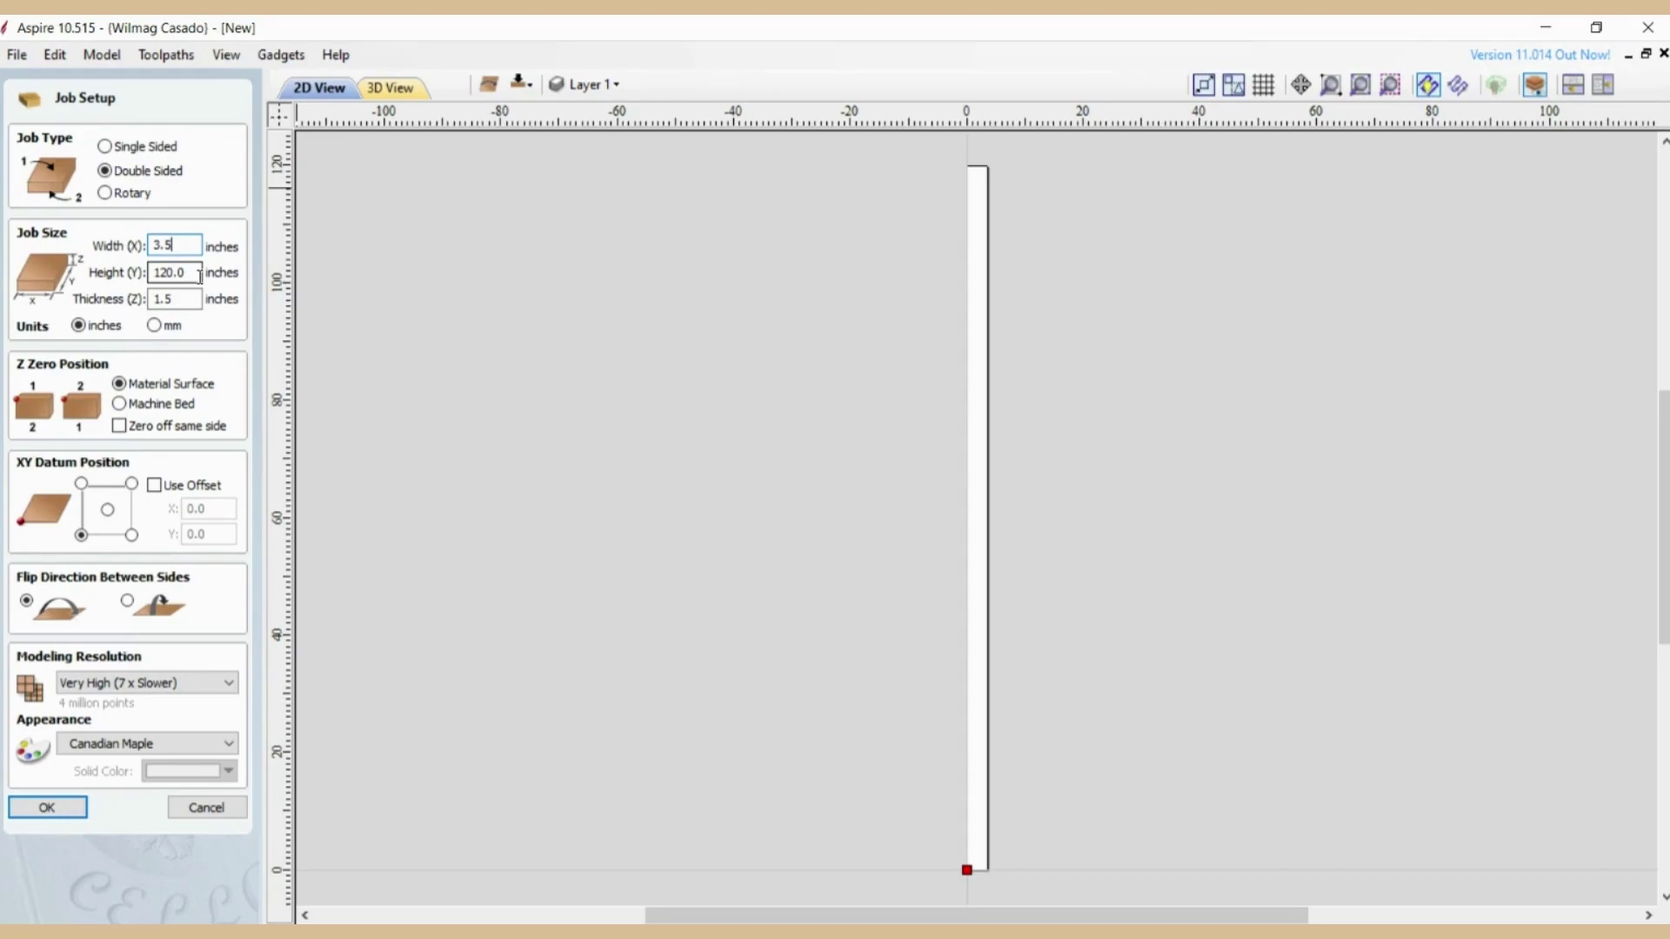
type("104")
key("BackSpace")
key("BackSpace")
key("BackSpace")
key("Tab")
type("104")
left_click(181, 300)
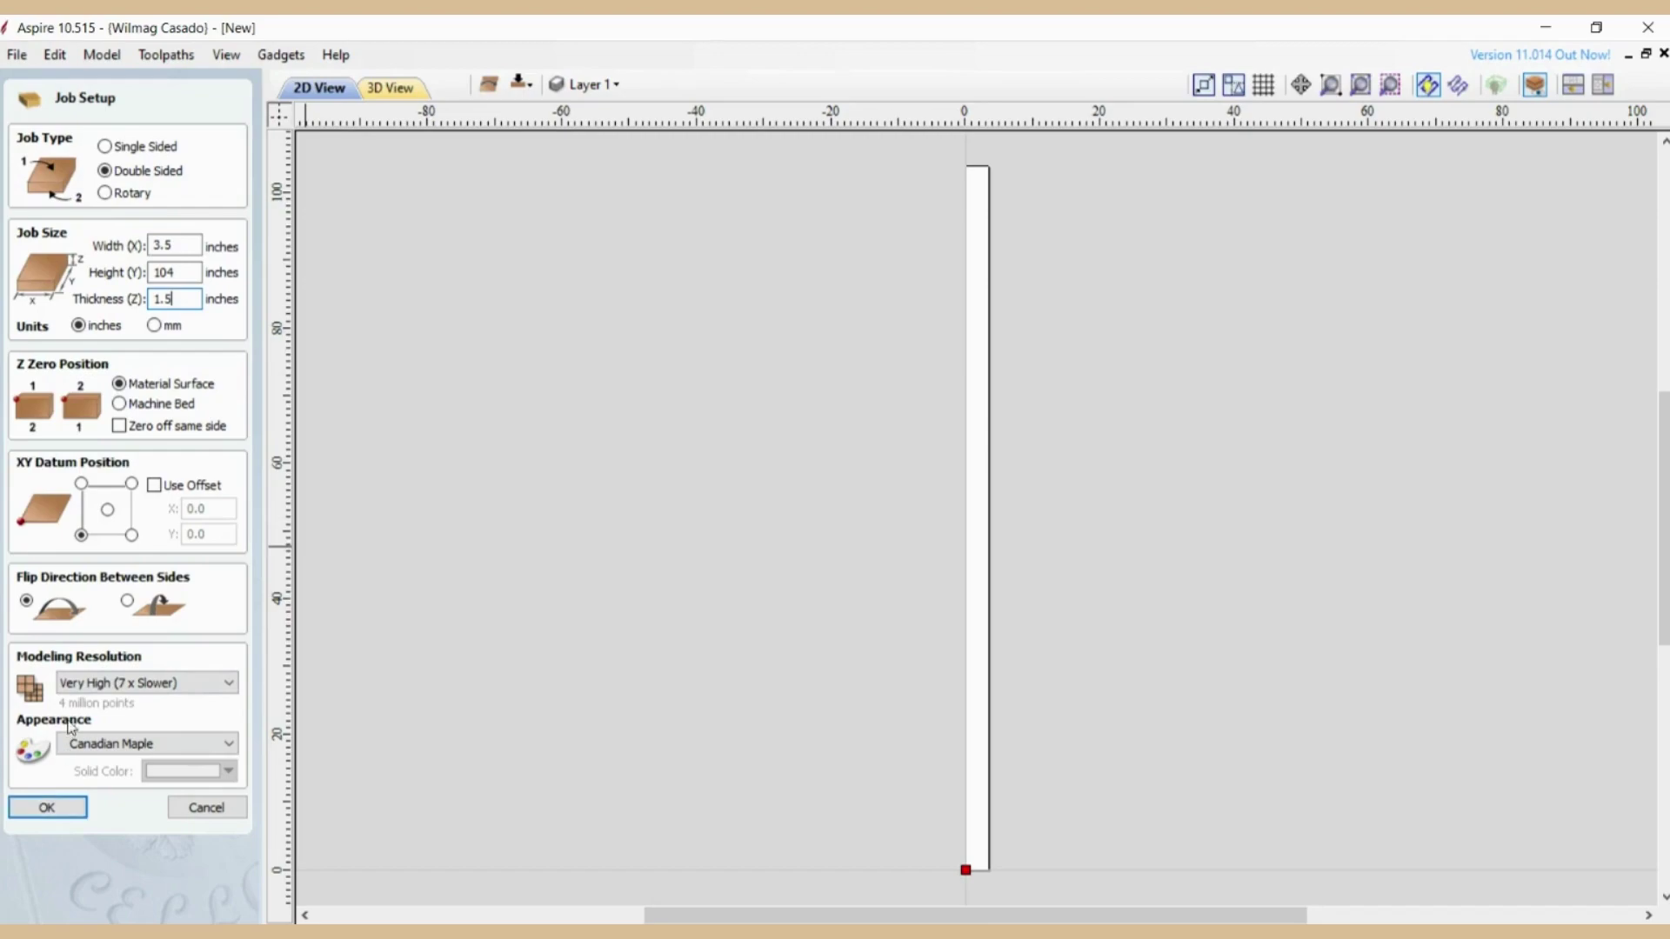
left_click(48, 809)
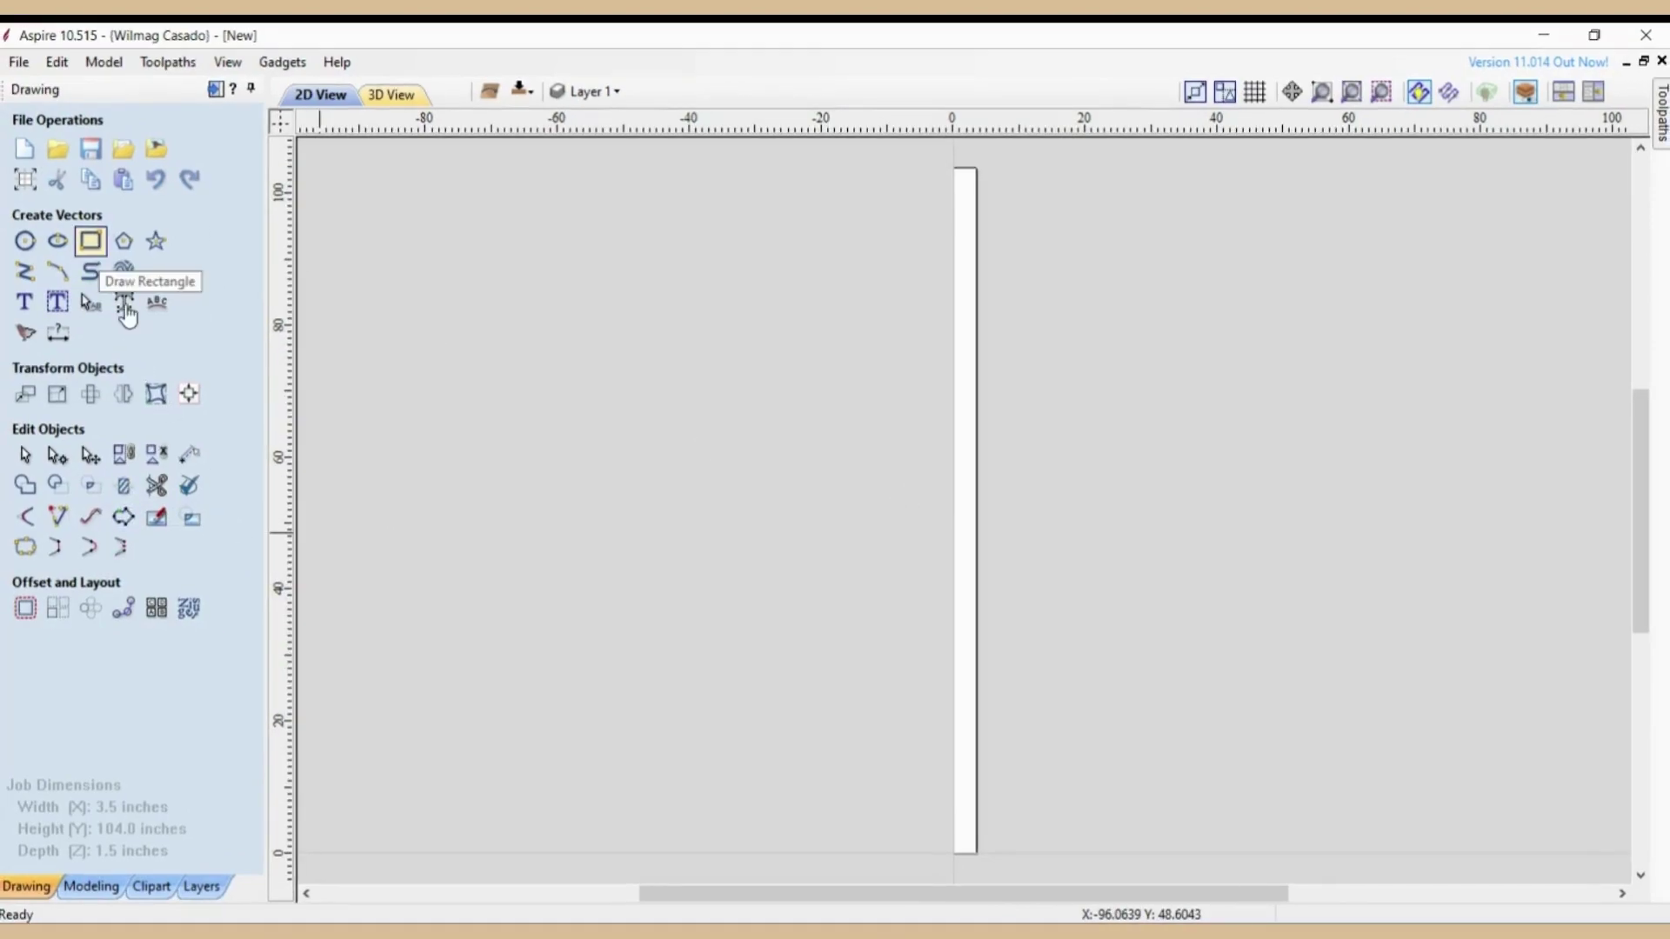
Step: Draw a square-cornered rectangle 3.5 inches wide and 96 inches high, with its lower-left corner anchored at X 0, Y 4
left_click(91, 241)
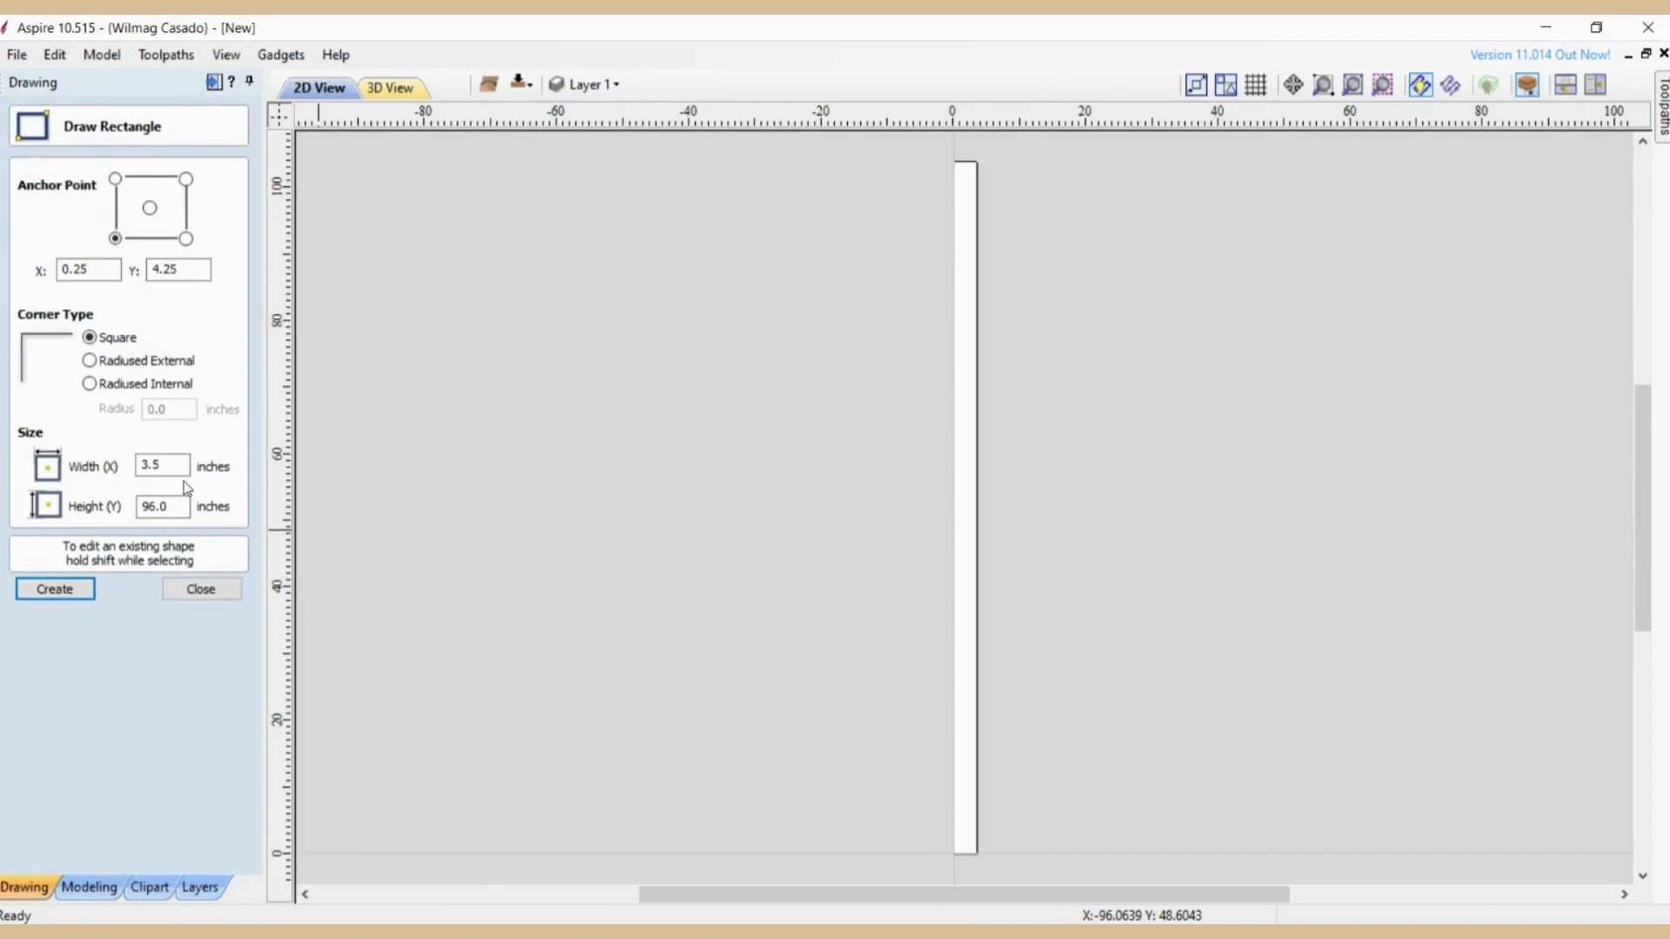
left_click(171, 505)
left_click(169, 467)
double_click(102, 271)
type("0")
double_click(193, 270)
type("4")
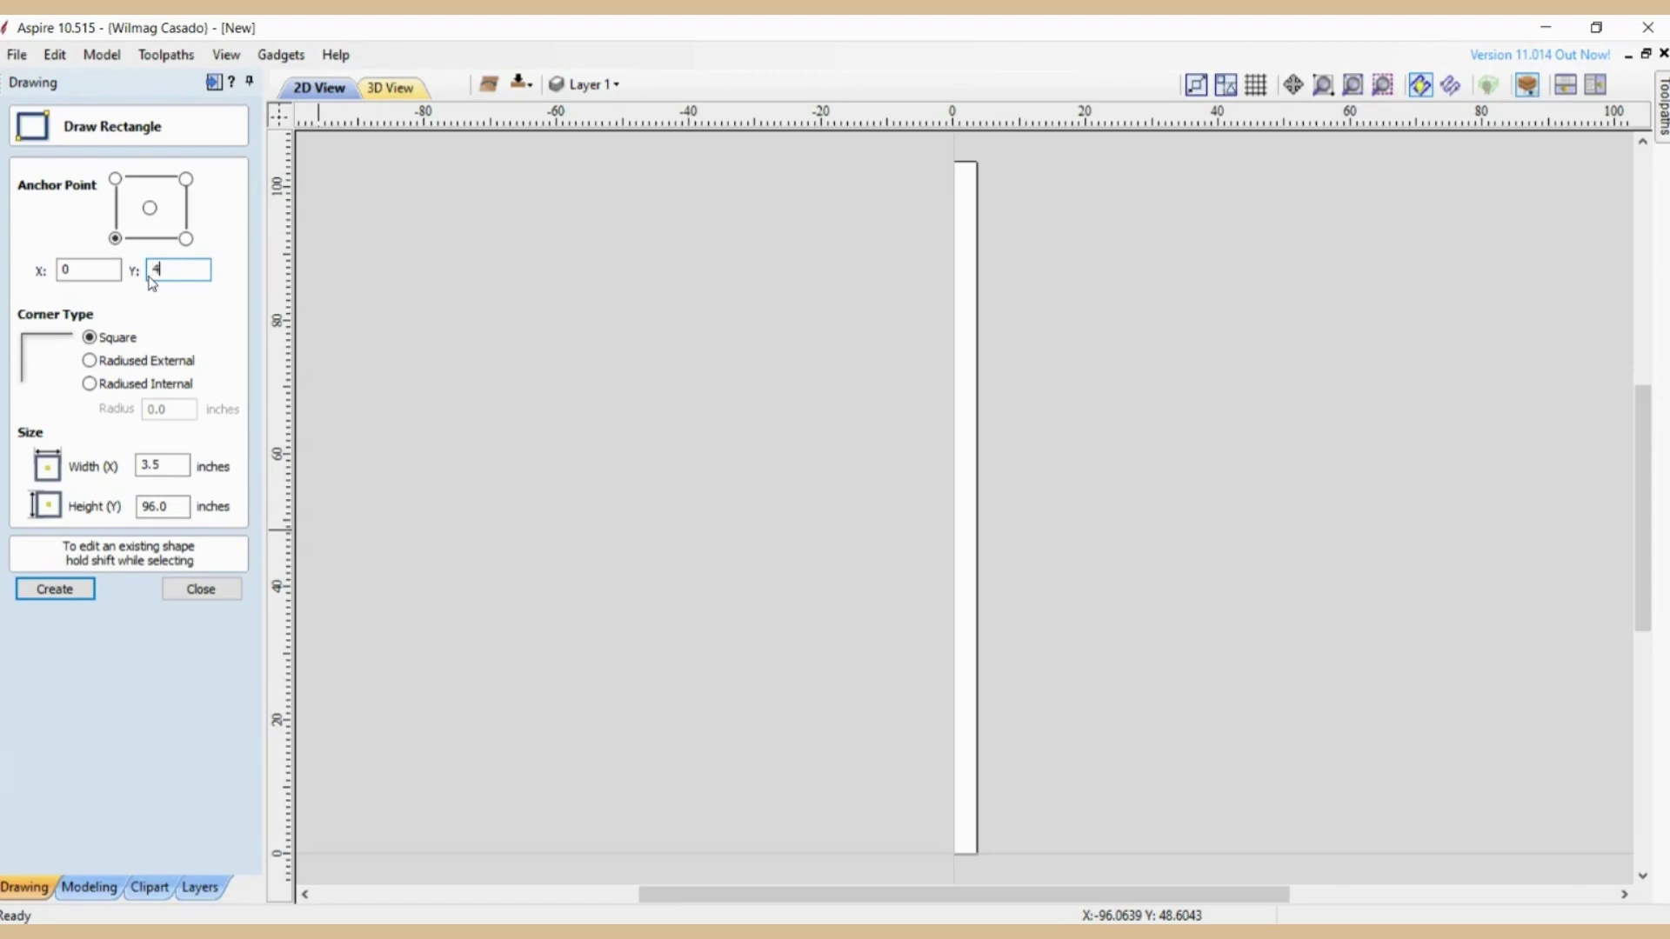
left_click(79, 594)
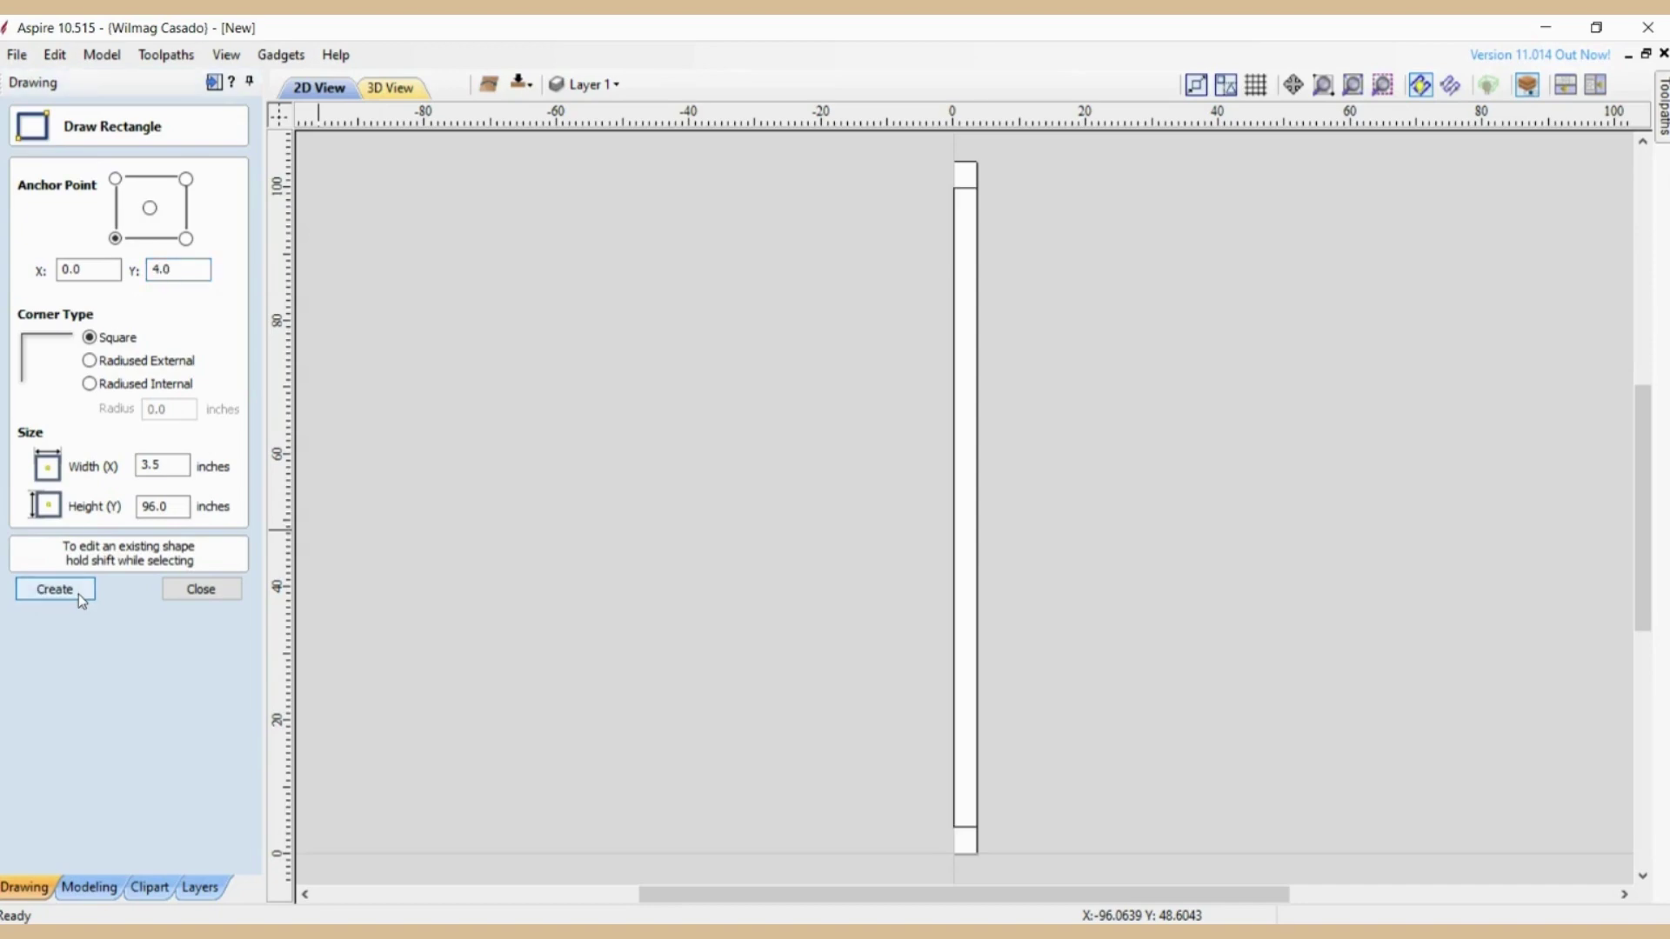
scroll(969, 827, "up", 3)
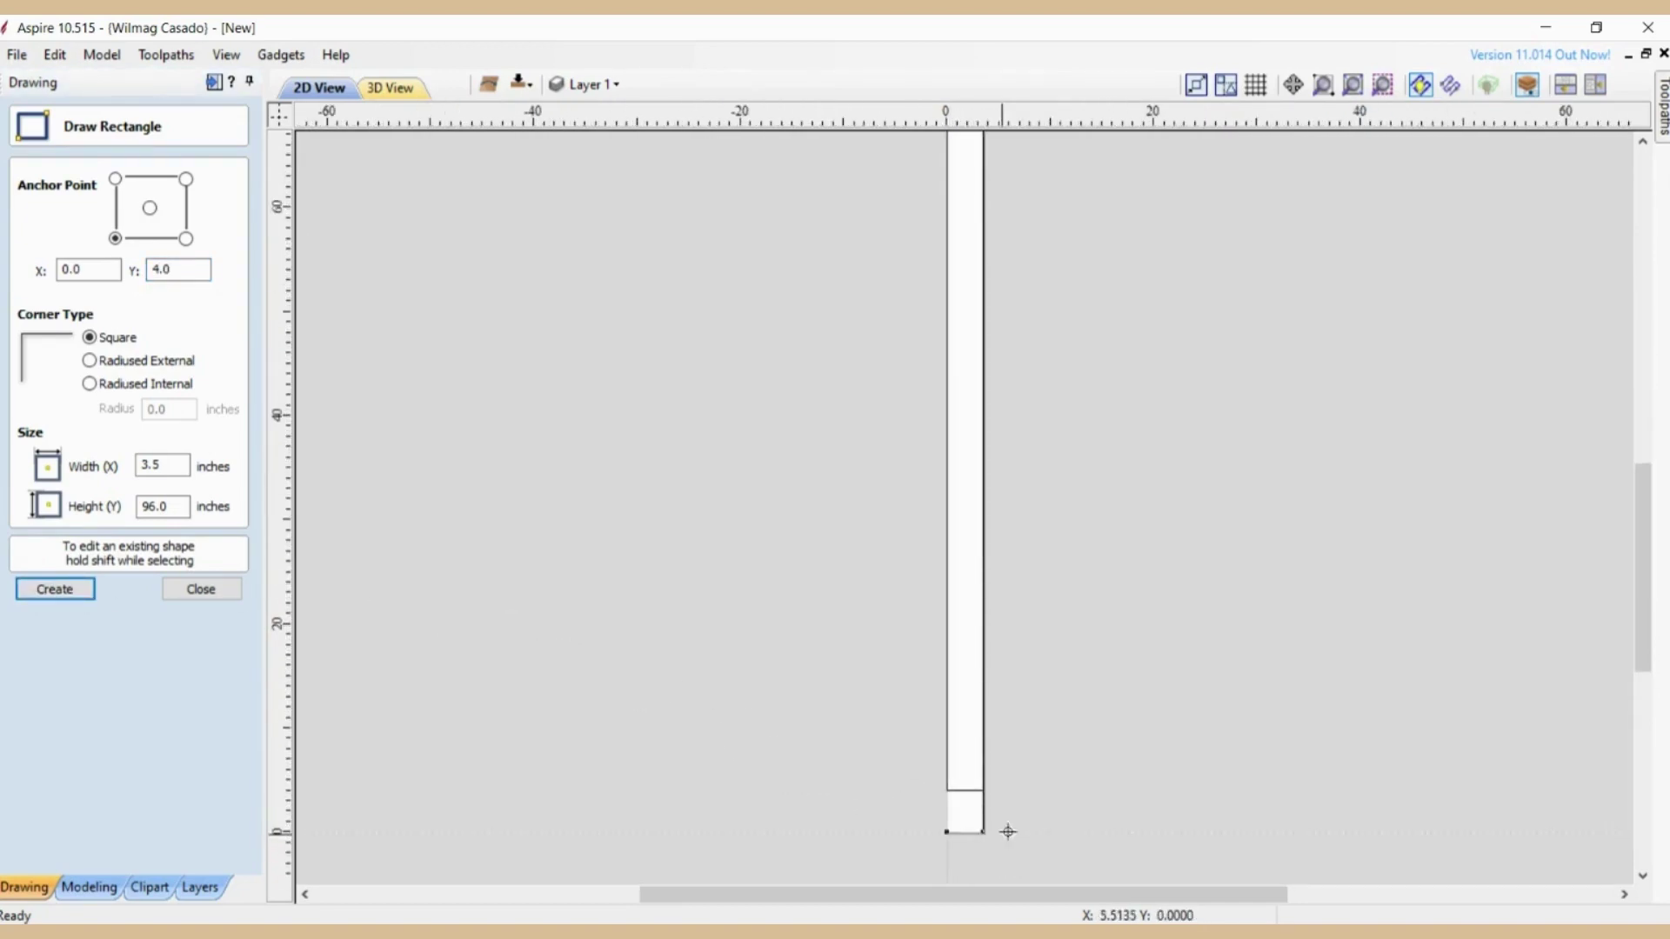
scroll(1074, 786, "up", 1)
scroll(1059, 861, "down", 1)
scroll(1041, 866, "up", 1)
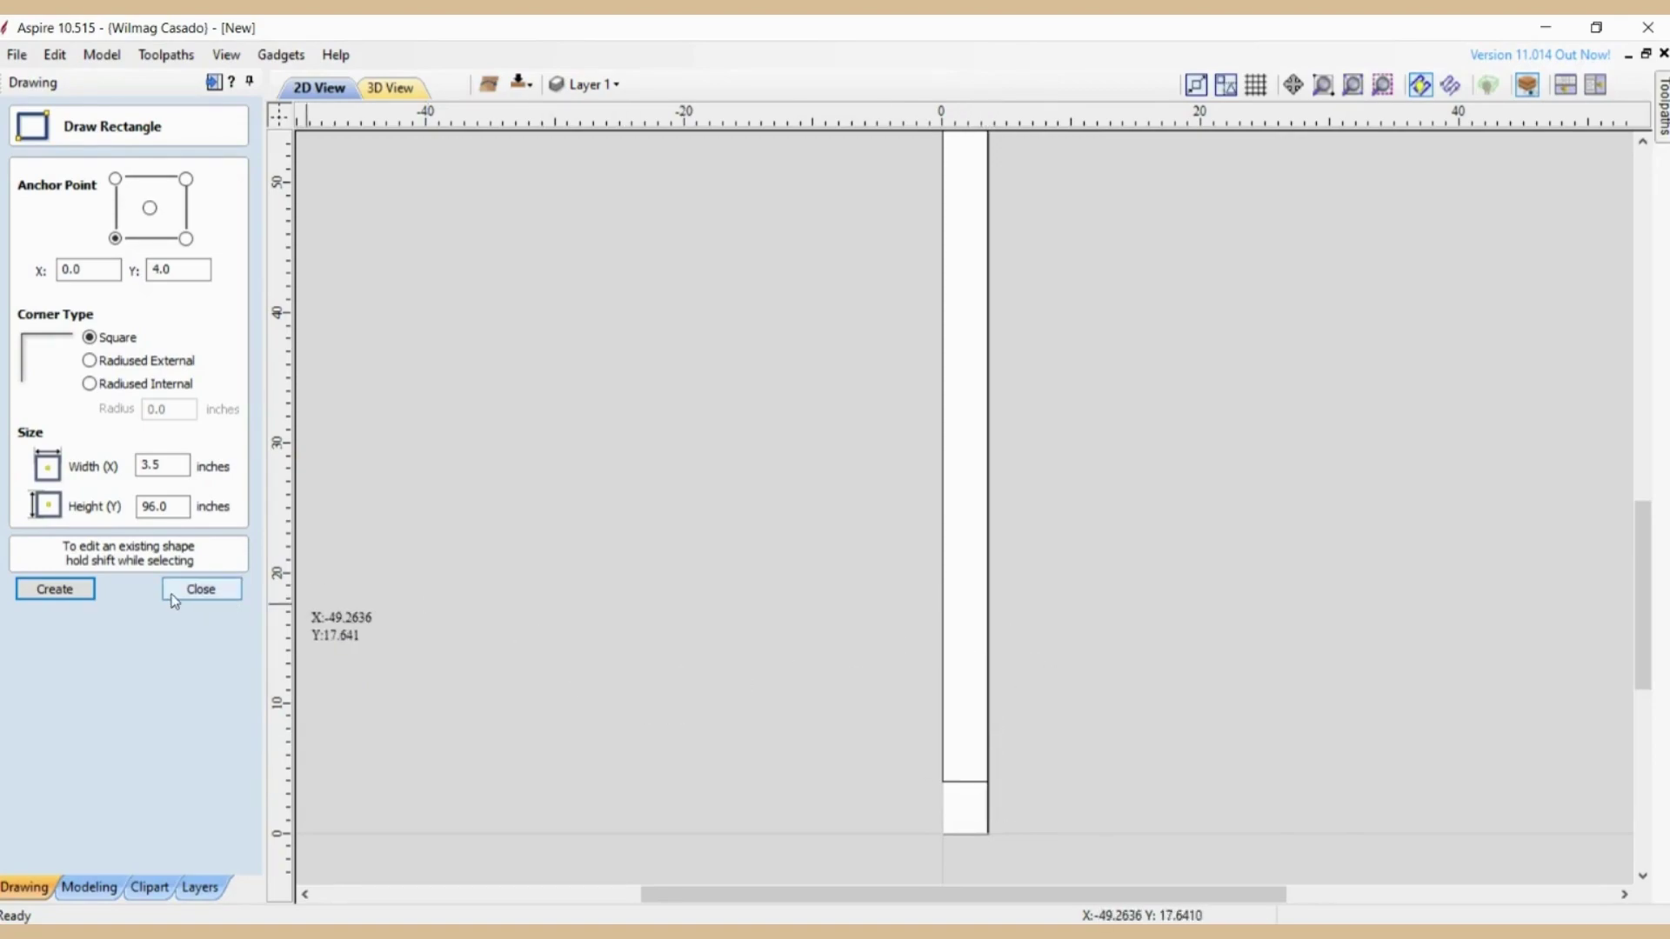
left_click(200, 589)
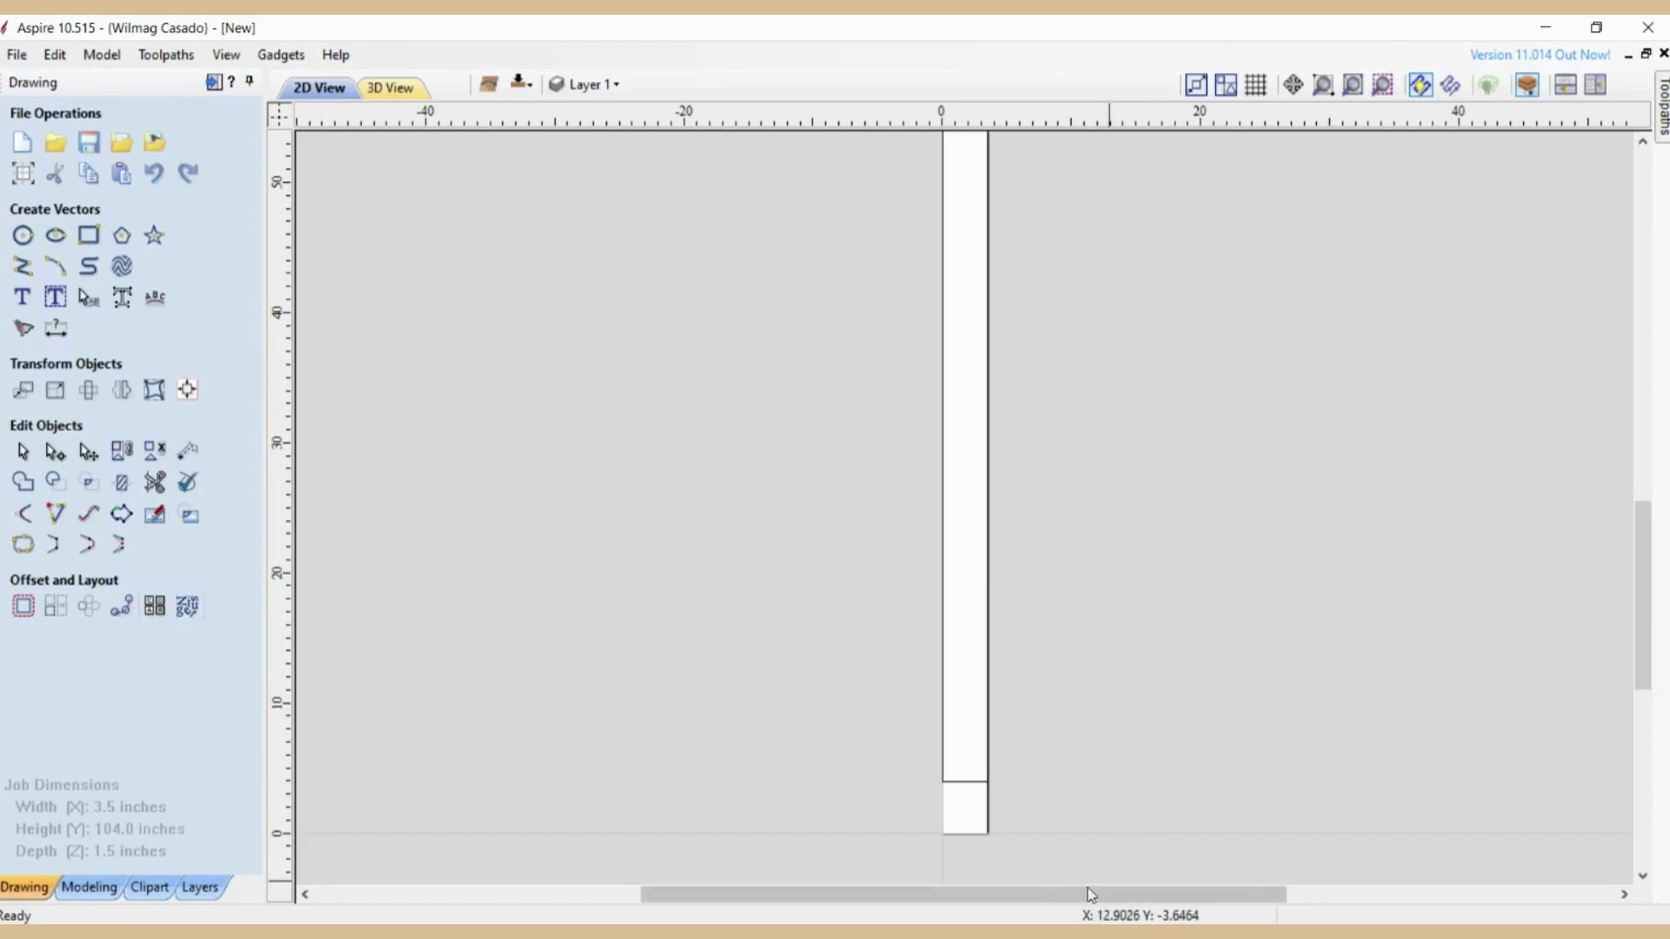
Step: Offset the 96-inch rectangle inwards by 1.745 inches with sharp corners, keeping the original
left_click(967, 795)
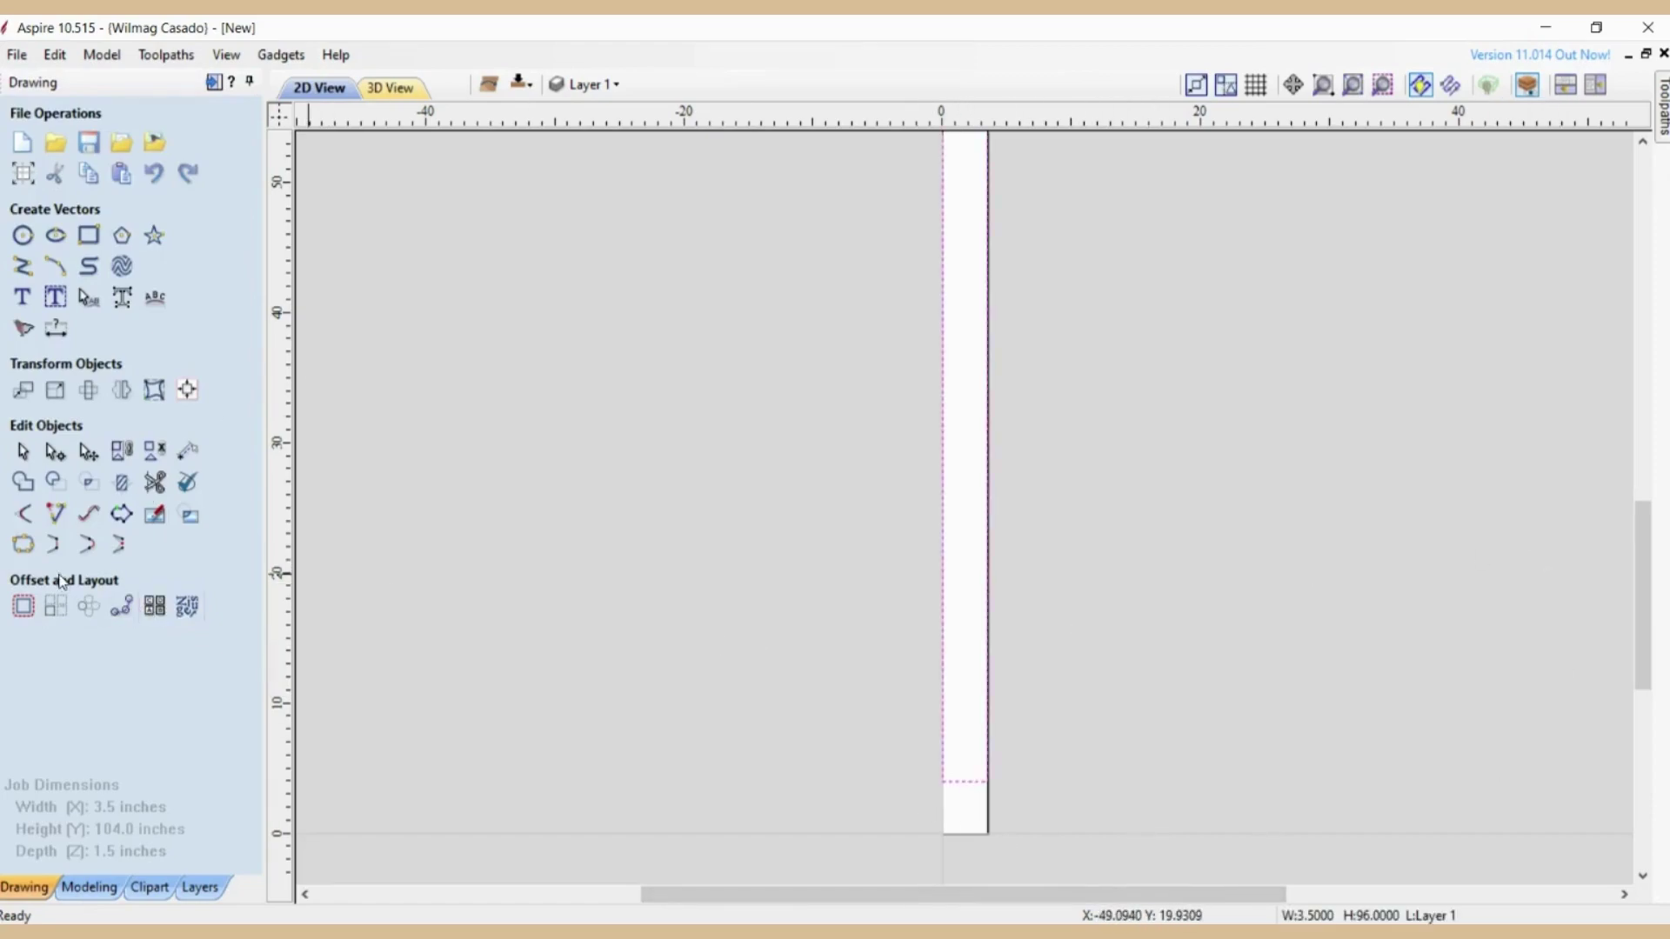
left_click(24, 606)
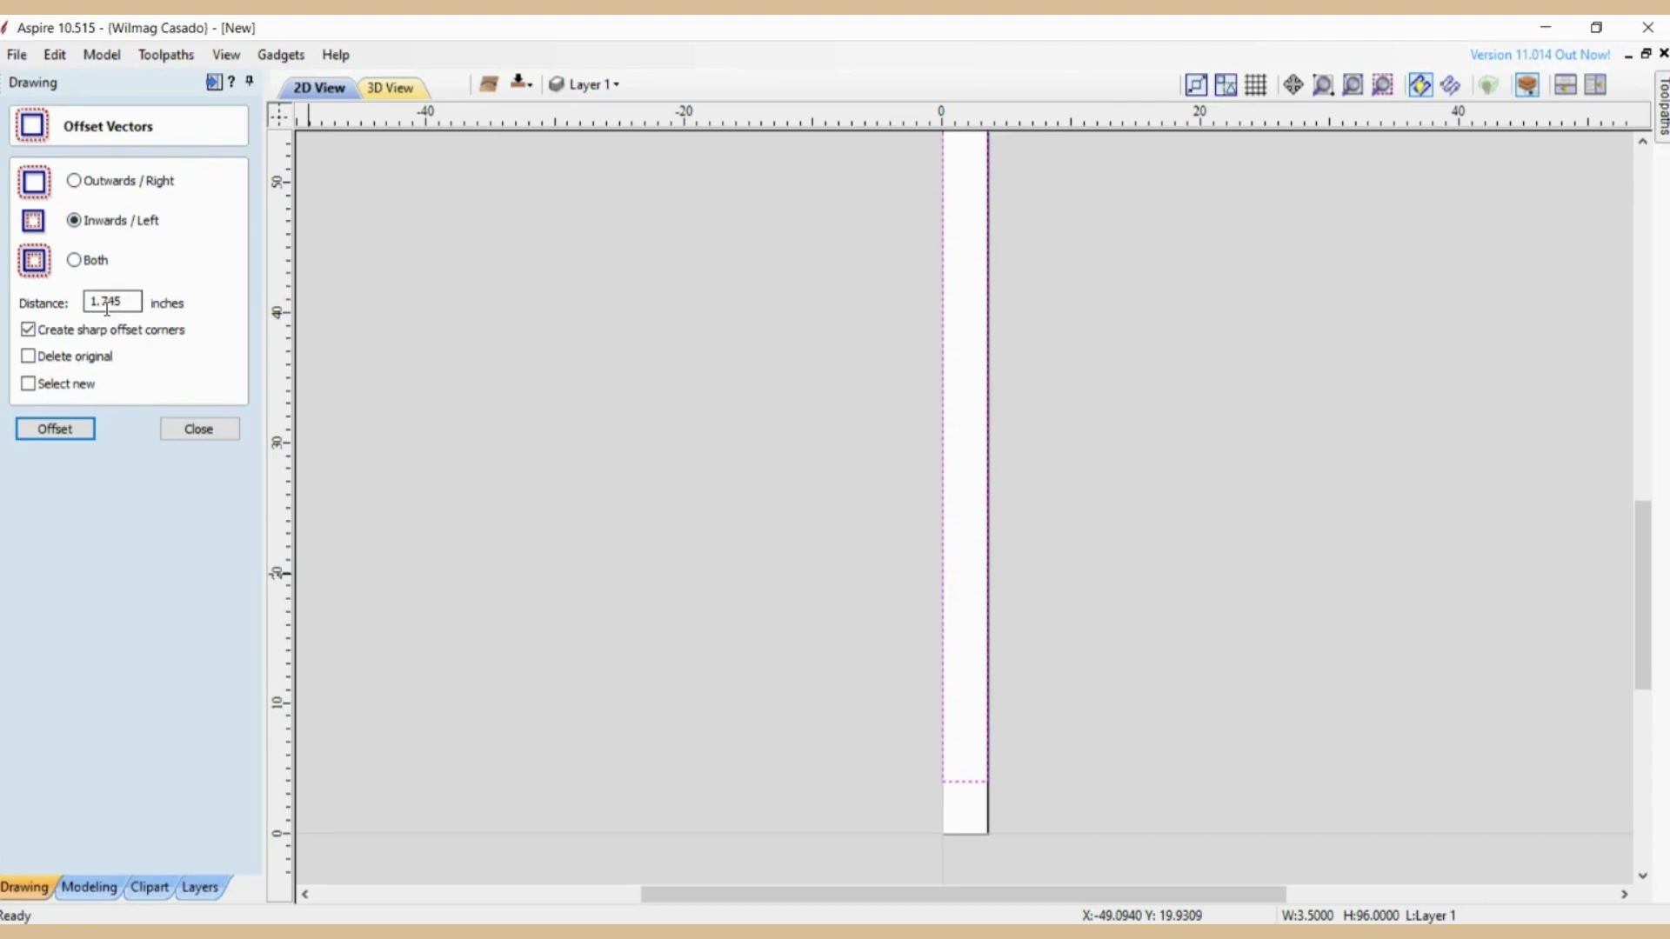
left_click(72, 438)
Step: Examine the narrow offset rectangle's width, its lower end and its position along the board's centreline
scroll(1030, 795, "up", 5)
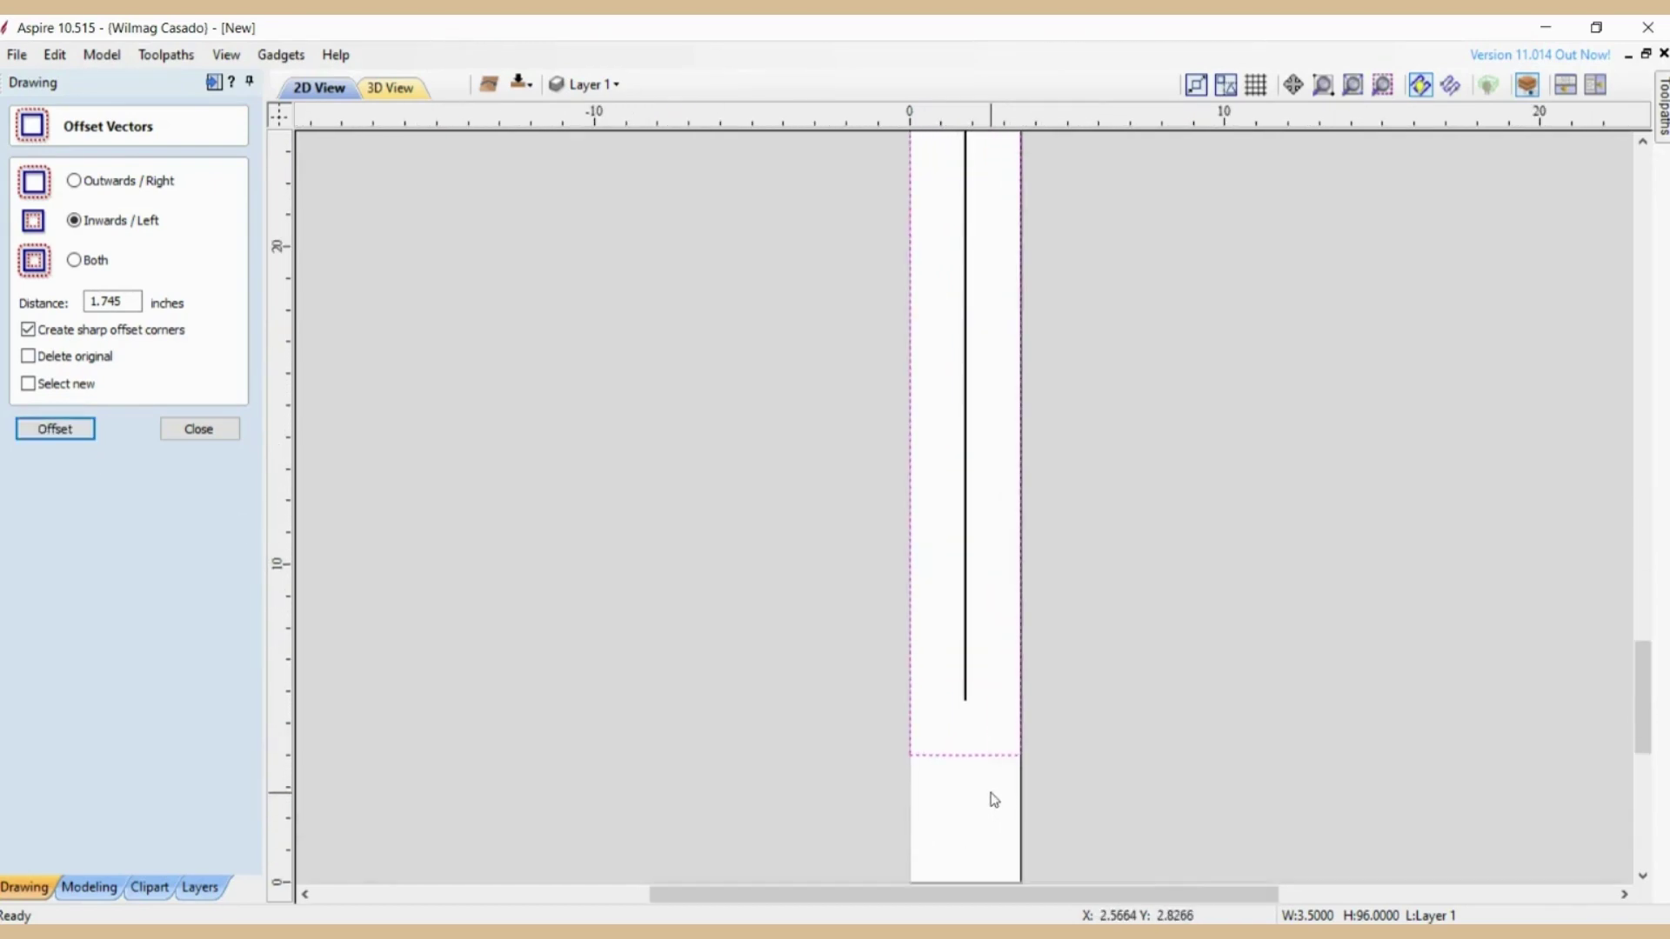
scroll(980, 742, "up", 3)
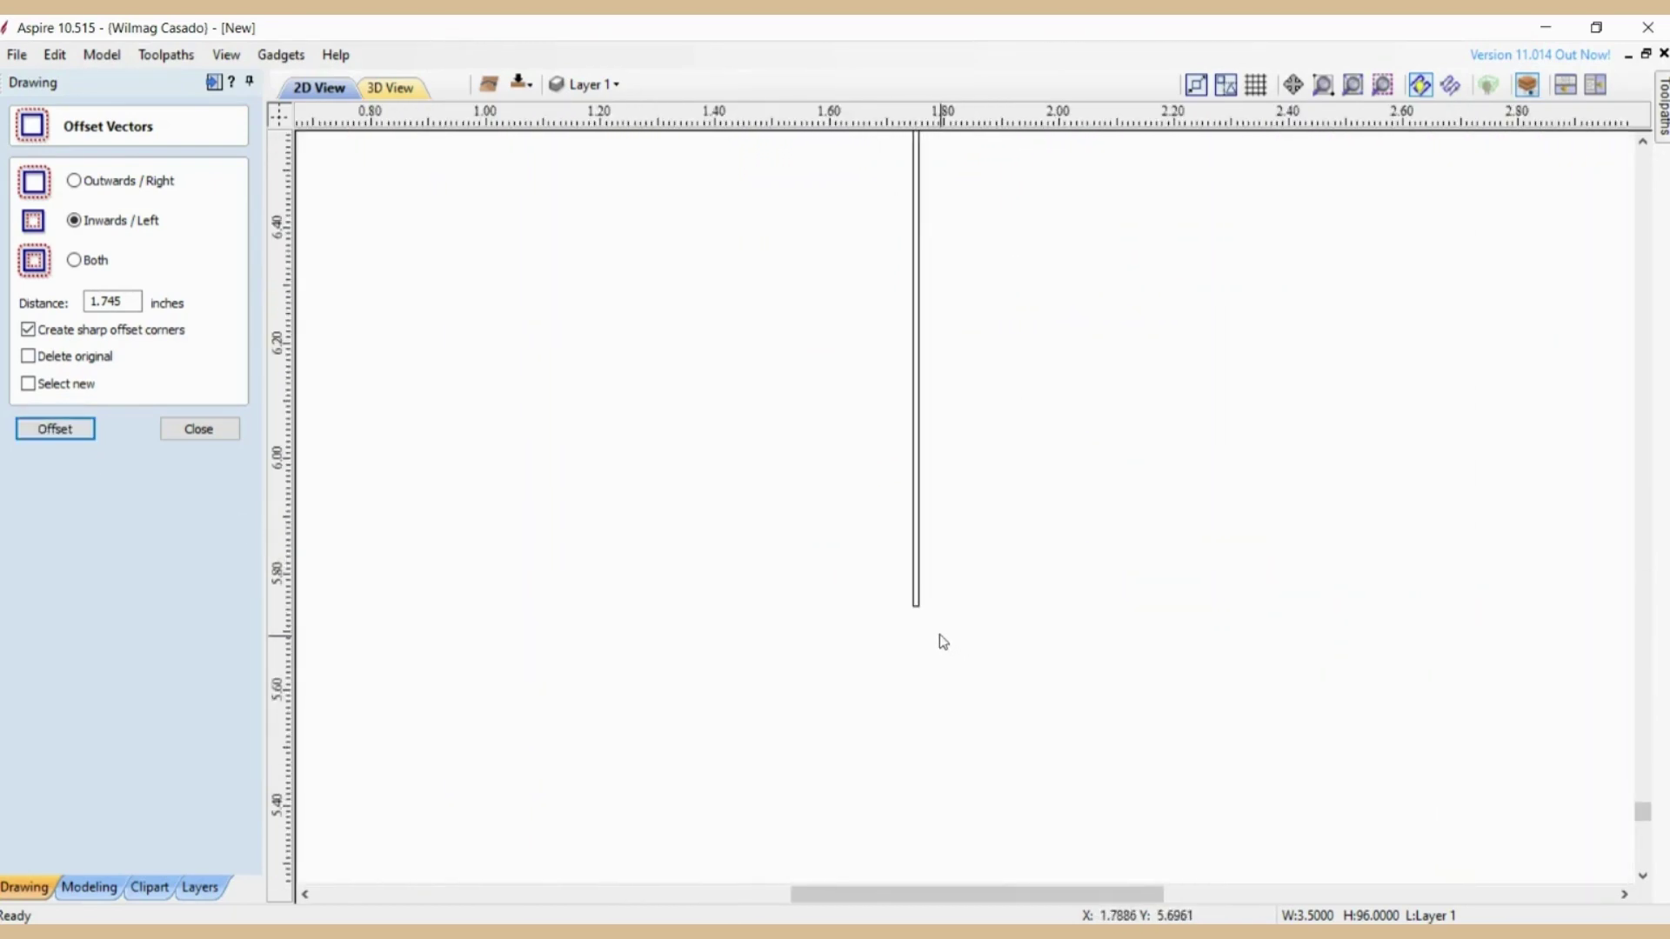
scroll(940, 628, "up", 4)
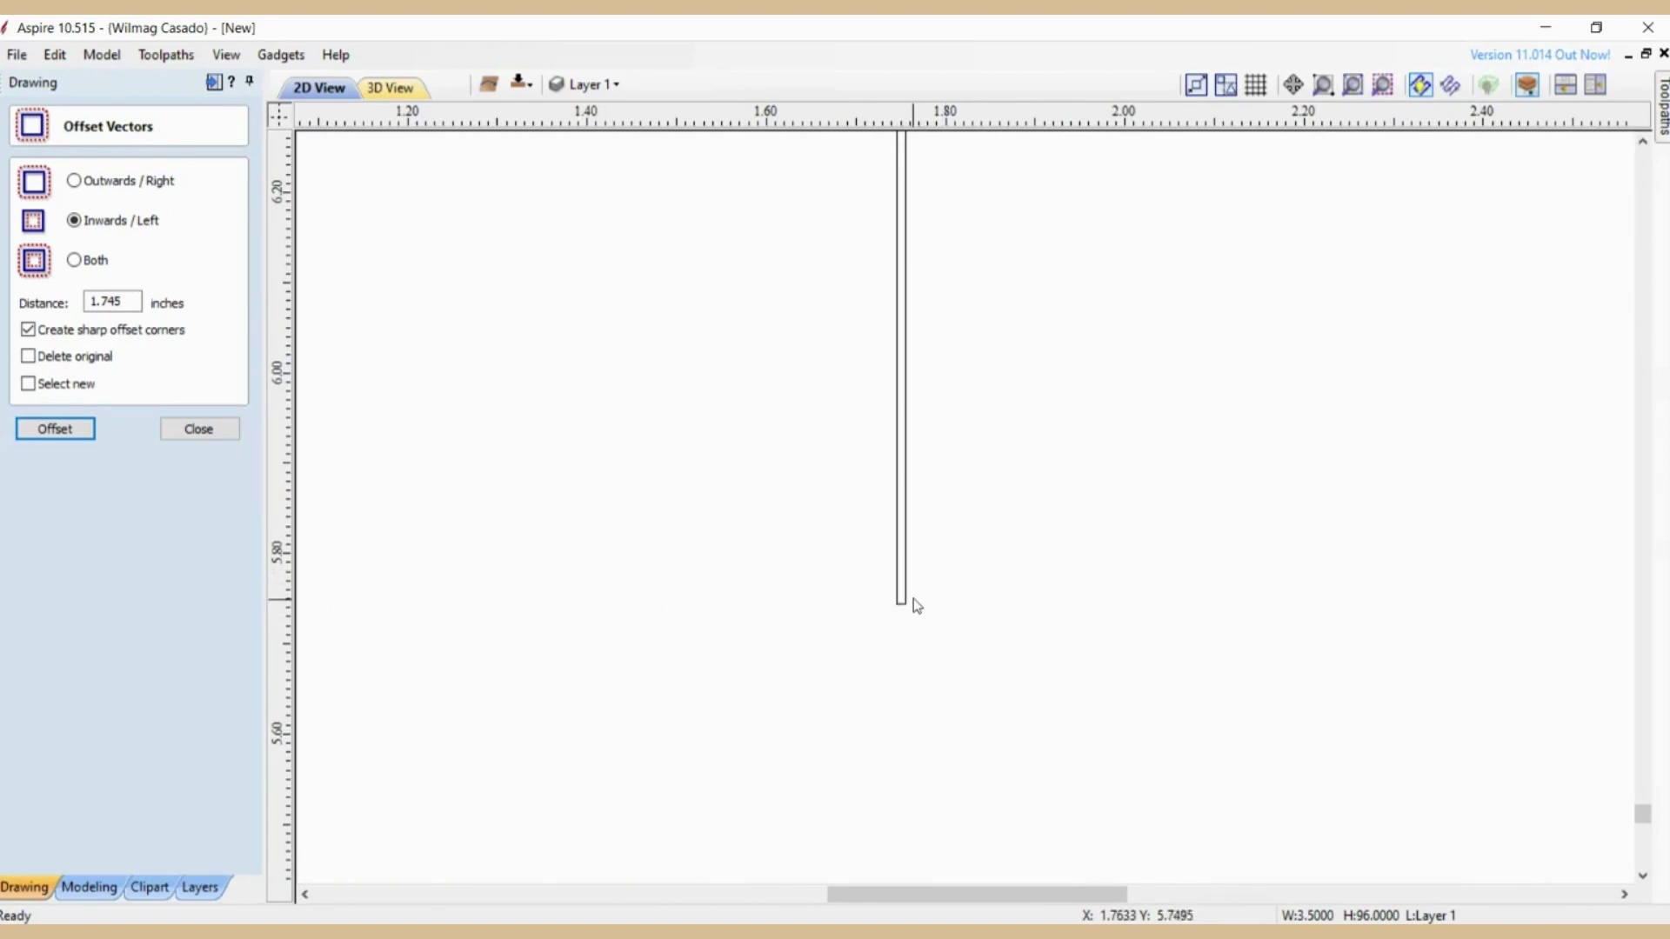
scroll(913, 609, "up", 1)
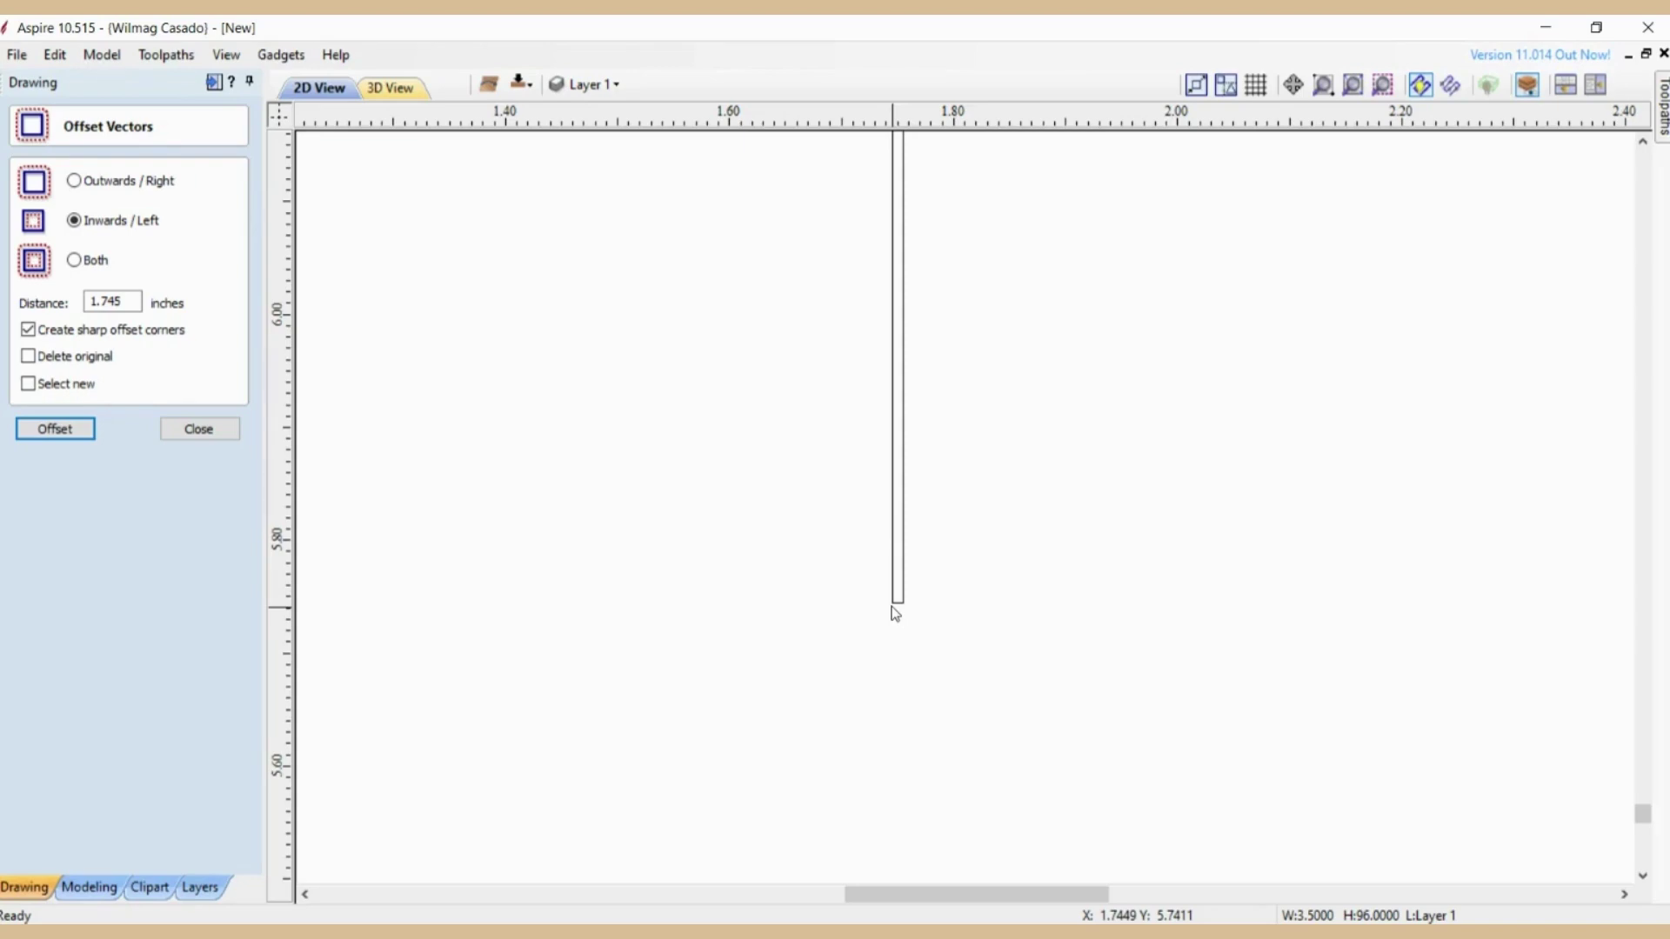
left_click(897, 607)
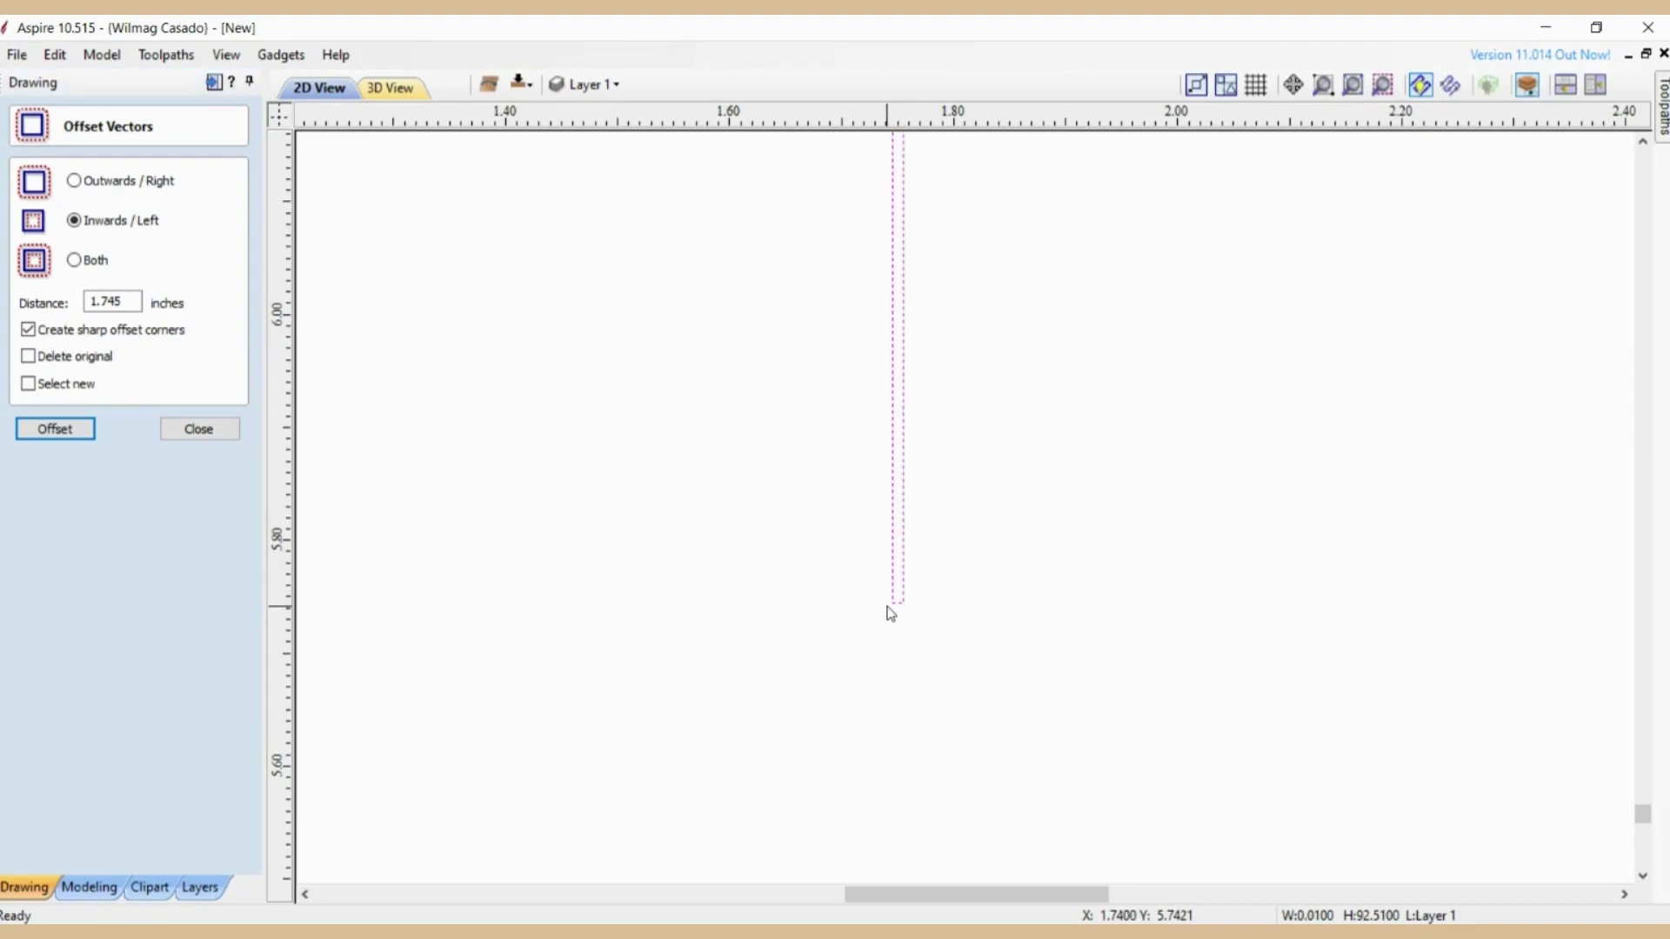
scroll(898, 607, "up", 2)
scroll(927, 612, "down", 10)
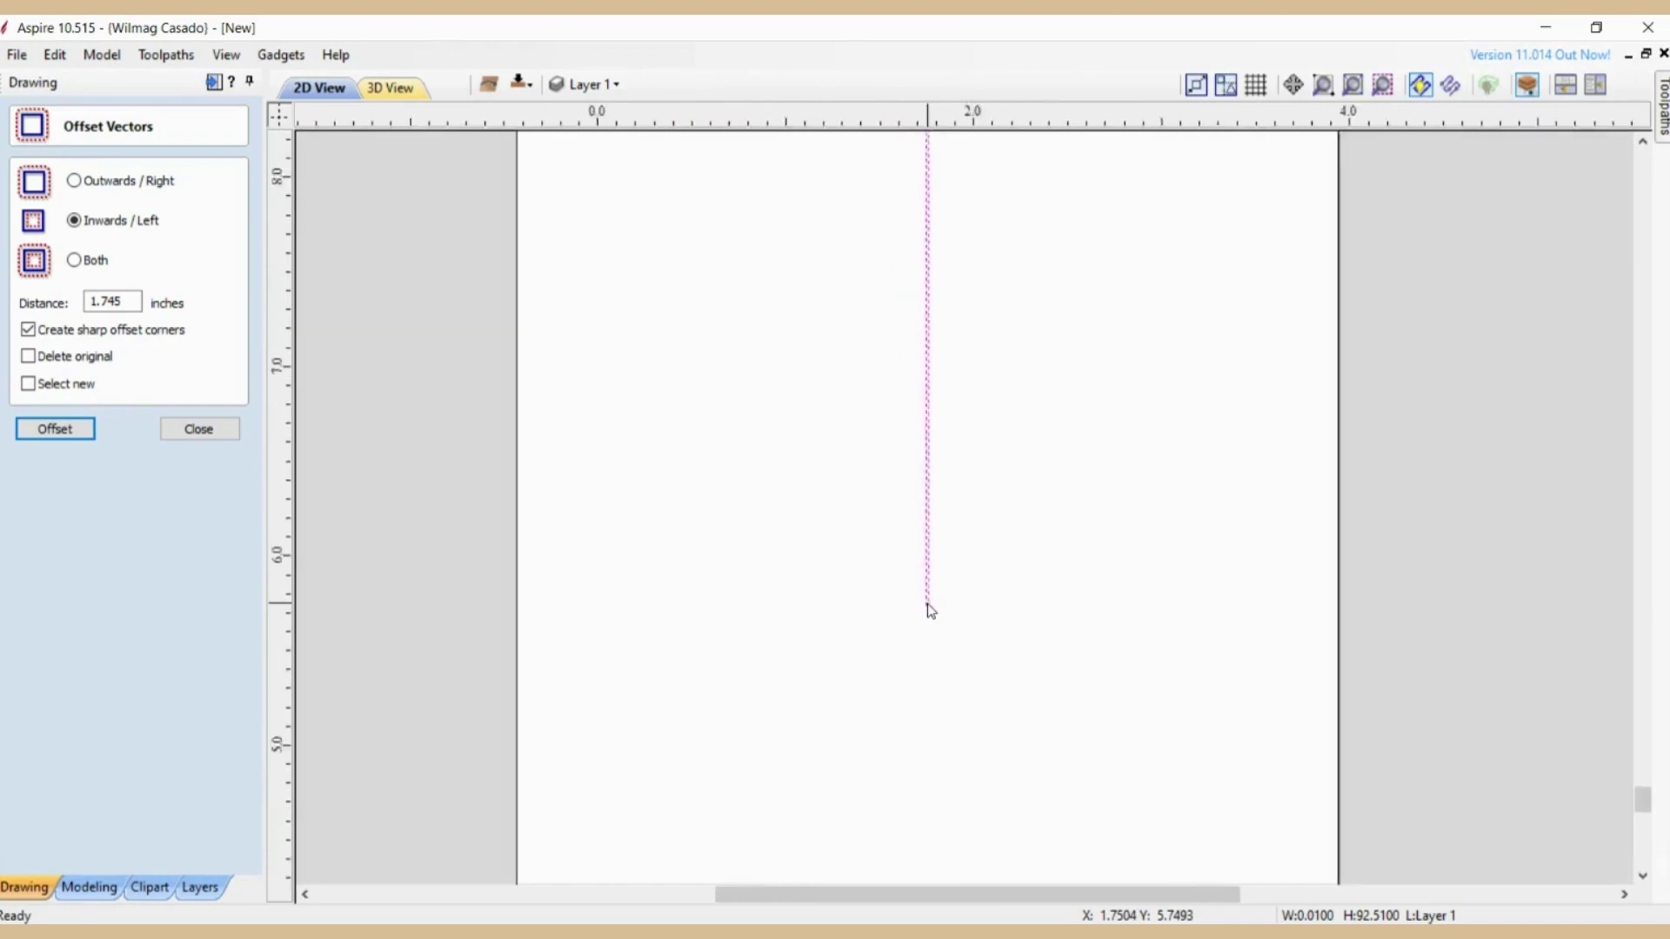
scroll(1242, 608, "up", 1)
scroll(1148, 649, "down", 3)
scroll(977, 864, "down", 1)
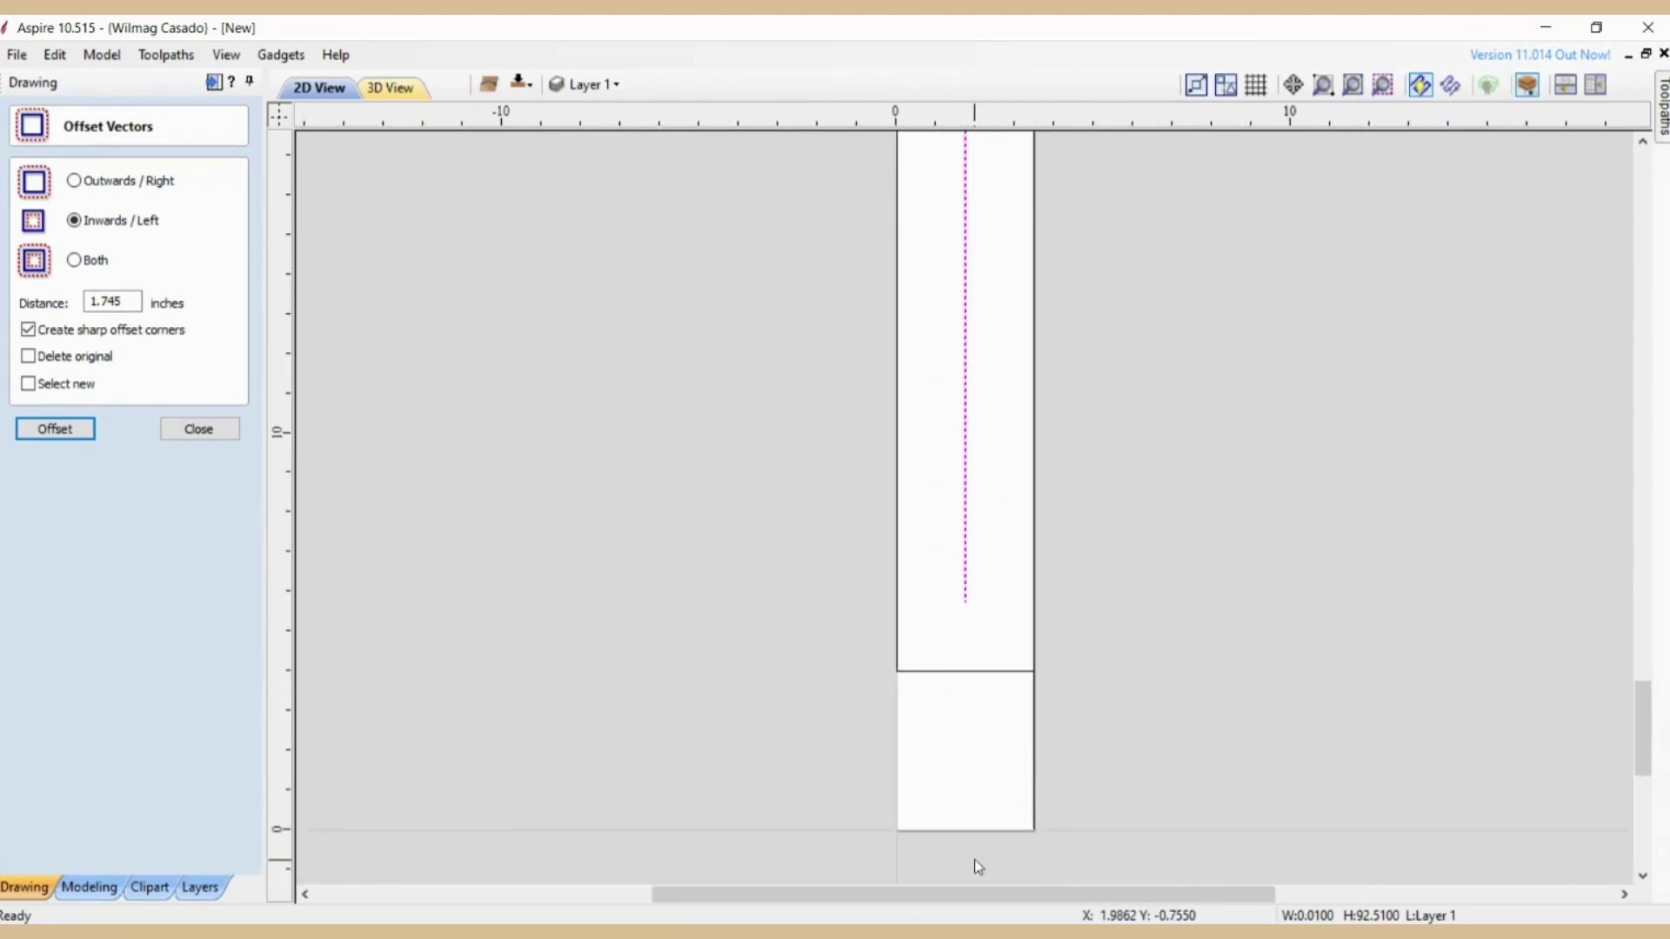
scroll(998, 849, "up", 5)
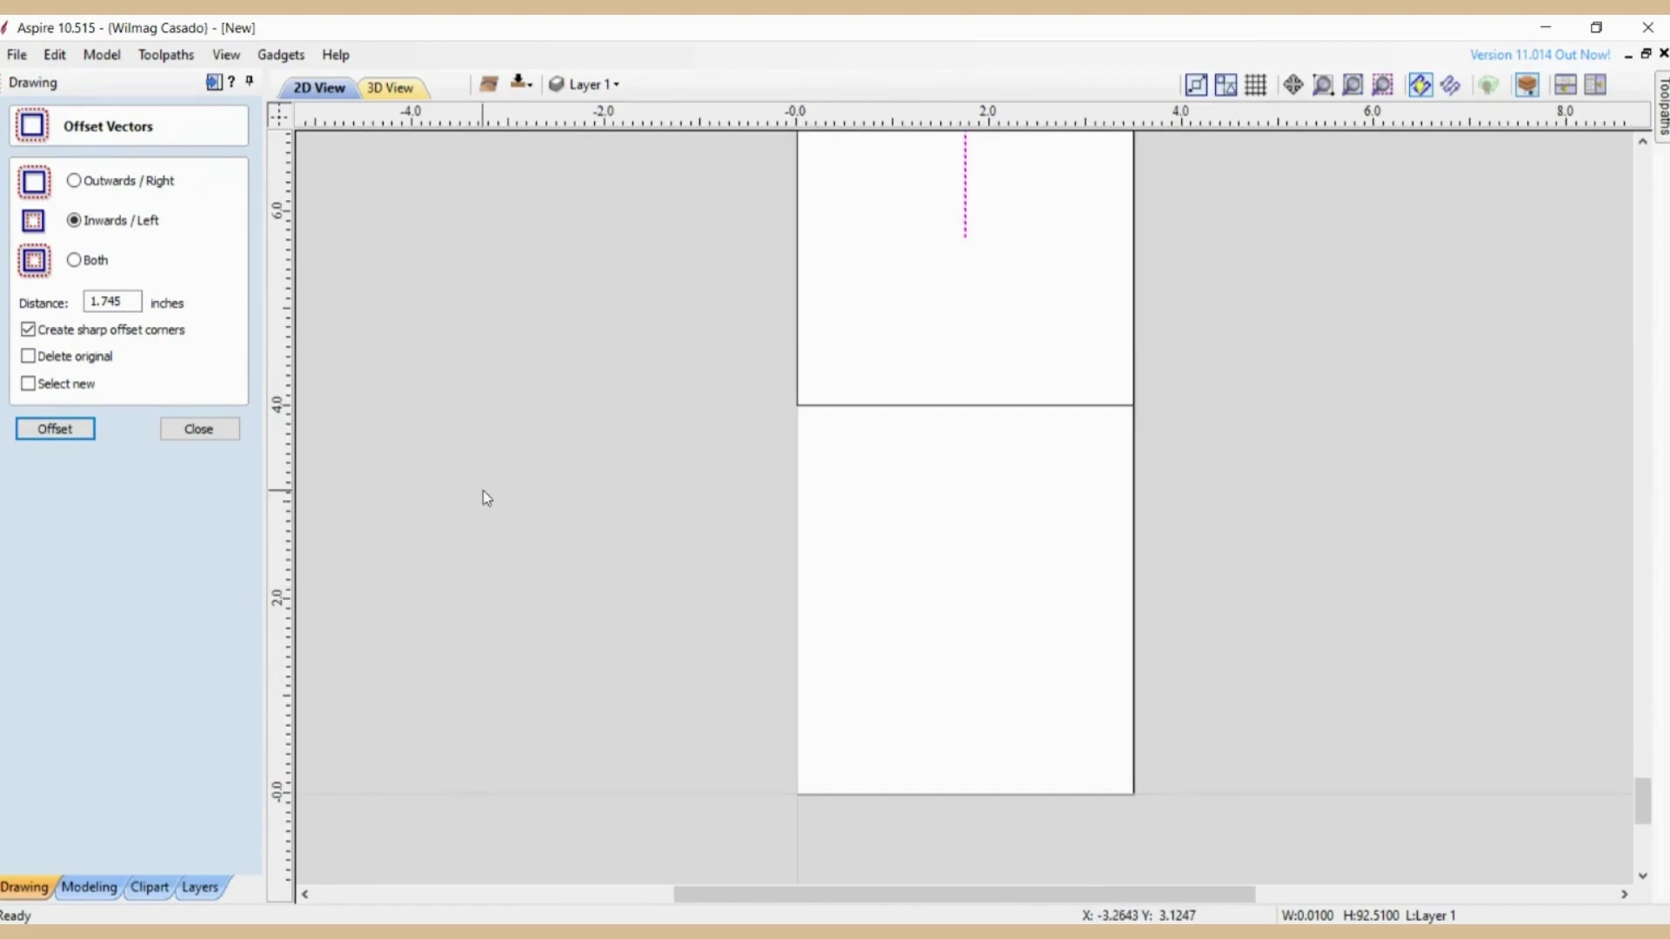
left_click(207, 437)
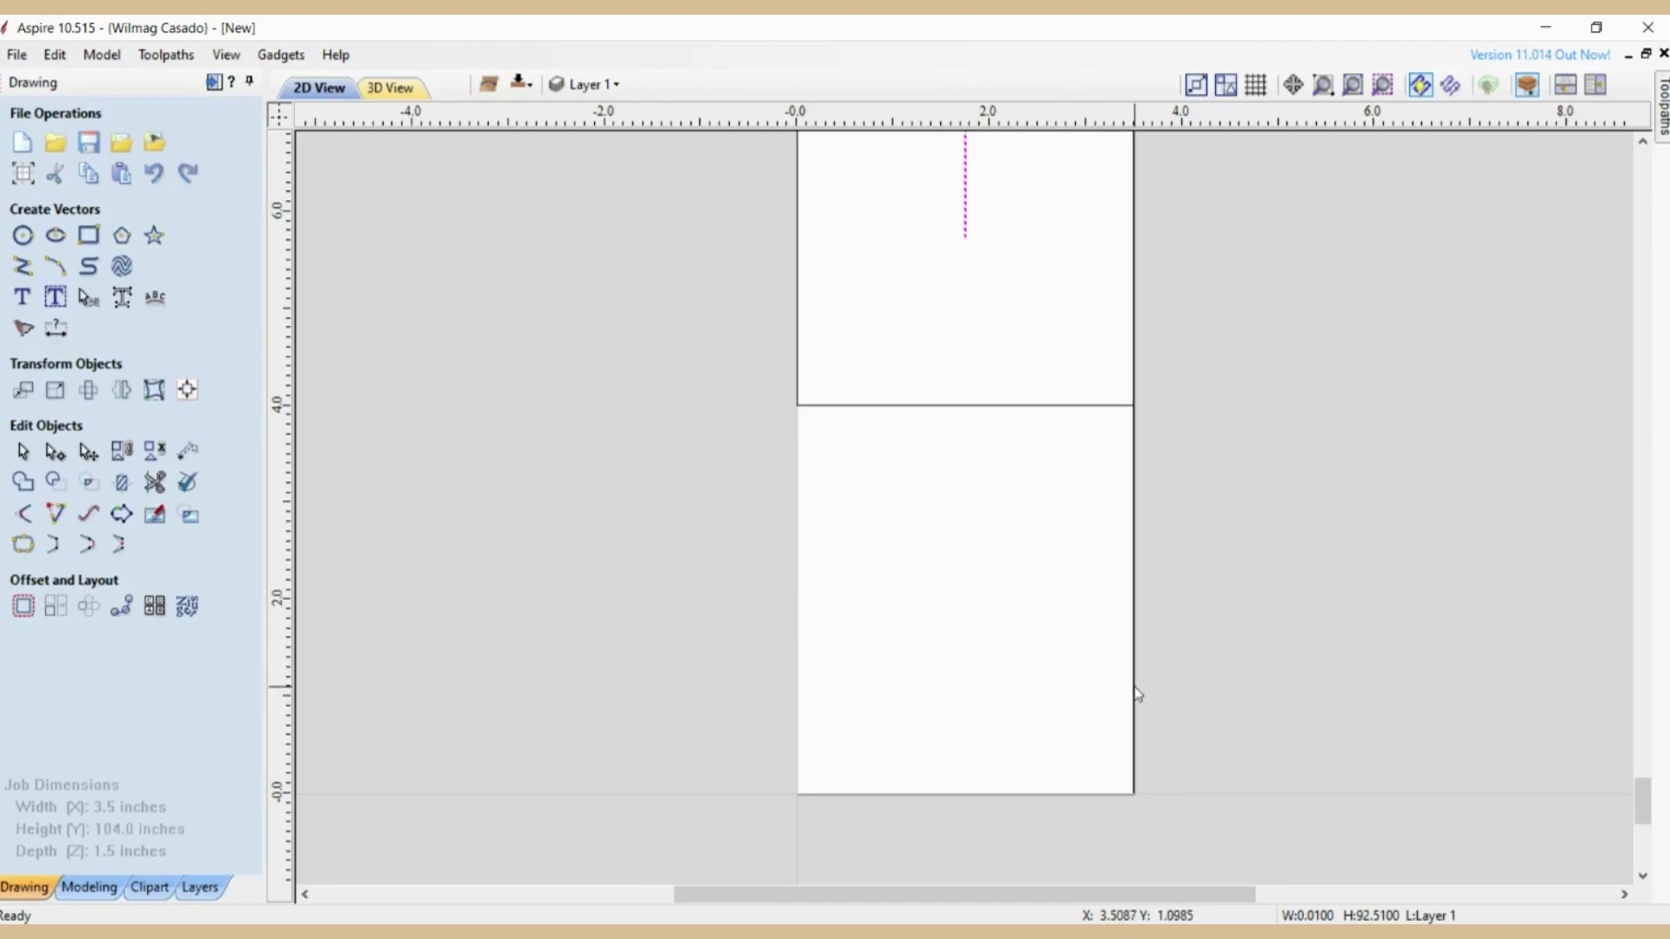
Step: Draw an open, stepped moulding profile curve about 1.75 inches wide and 1 inch high in the blank area below the rectangle, and trim it
scroll(1133, 694, "up", 1)
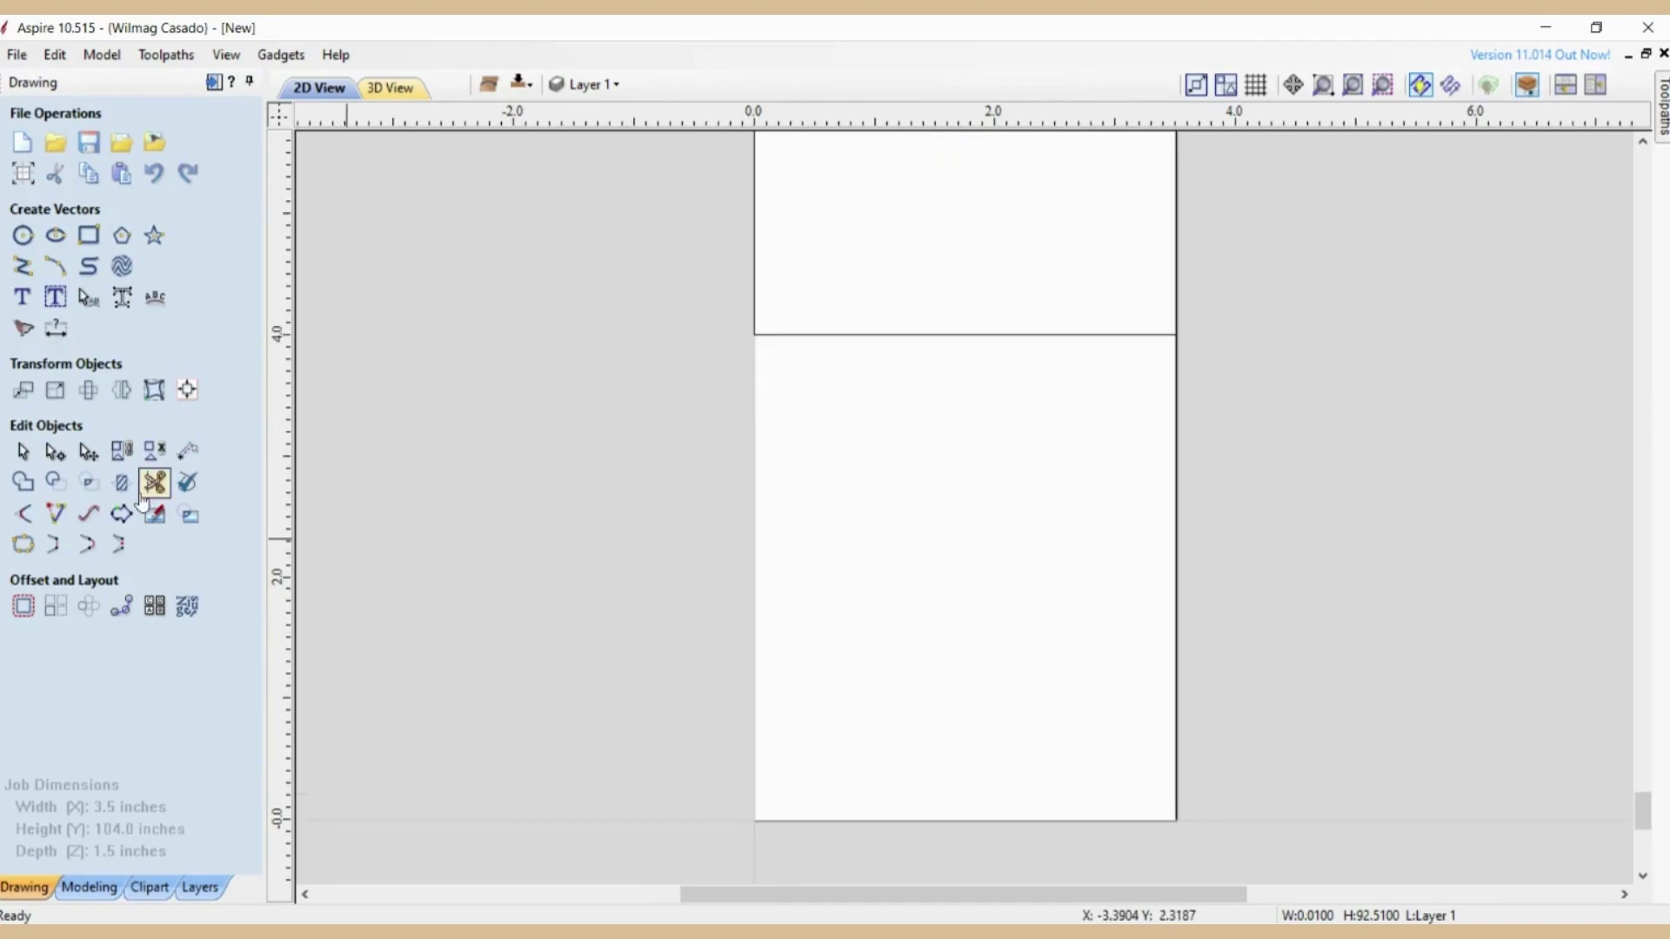
left_click(23, 266)
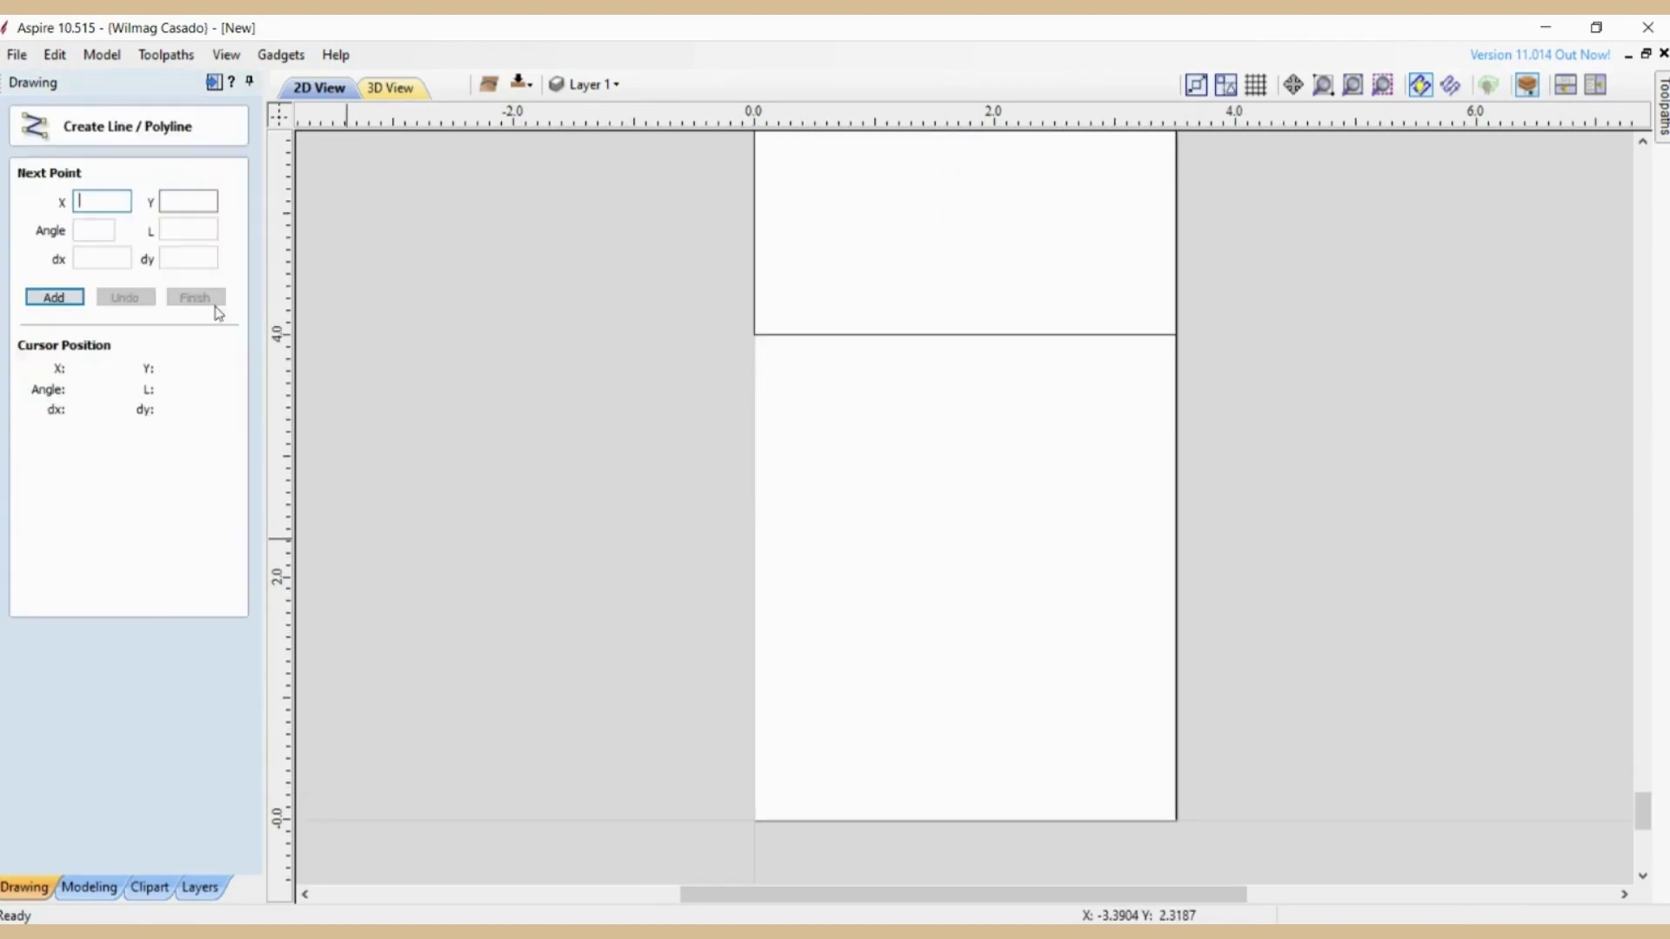
left_click(799, 661)
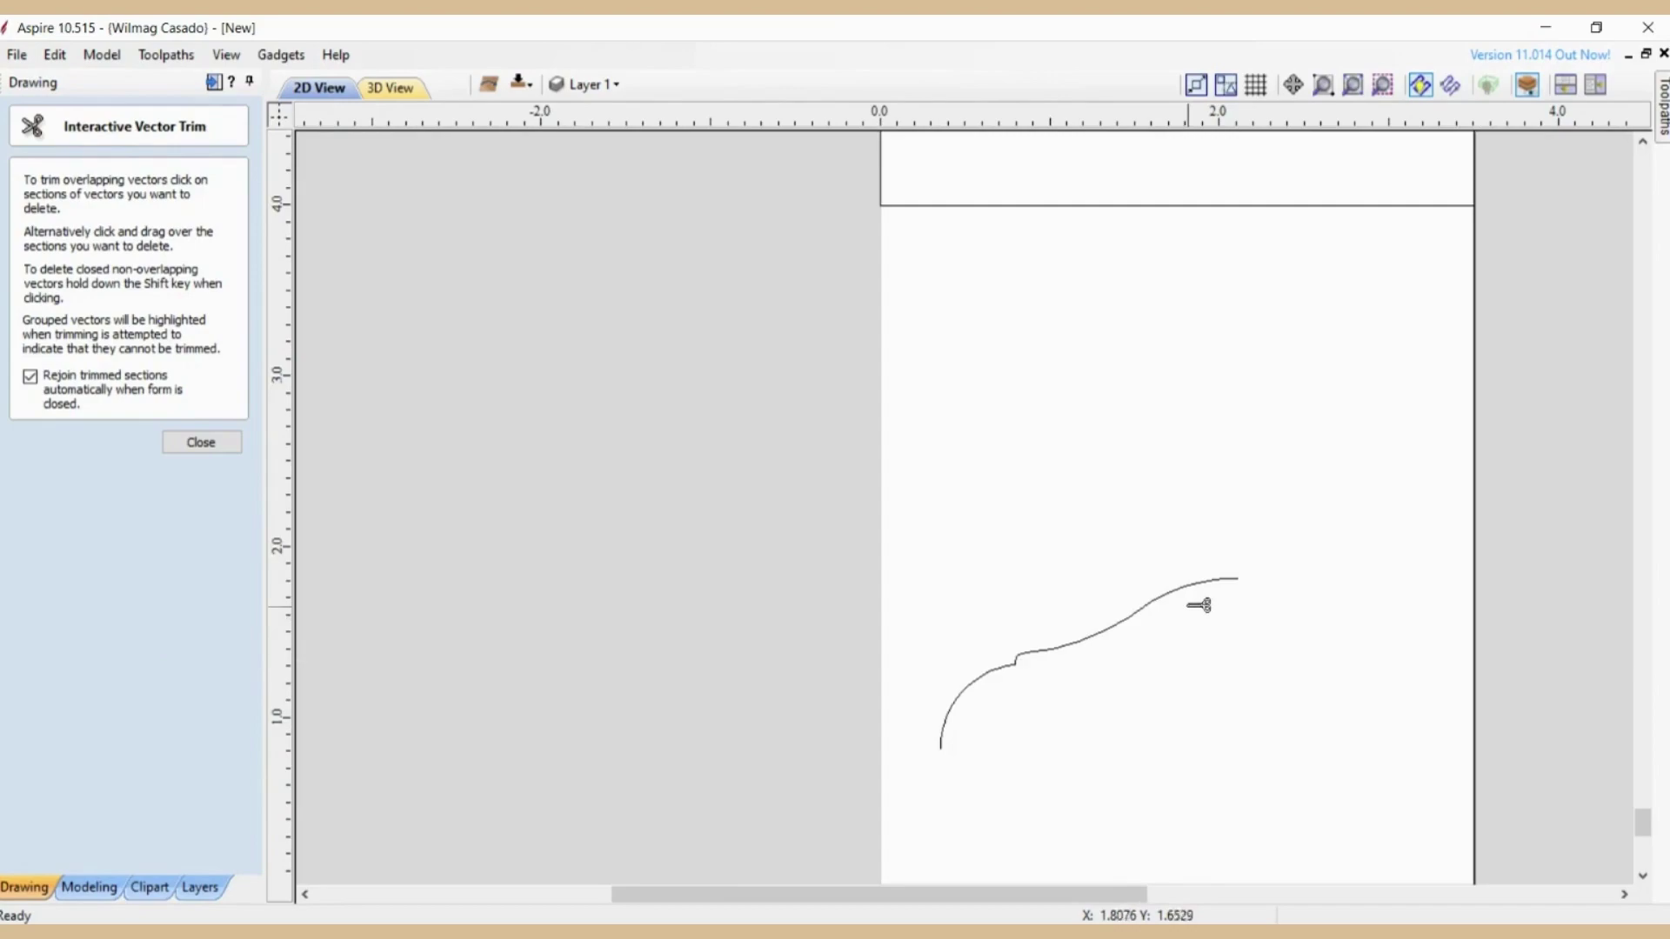
scroll(1197, 600, "up", 4)
scroll(1199, 591, "down", 2)
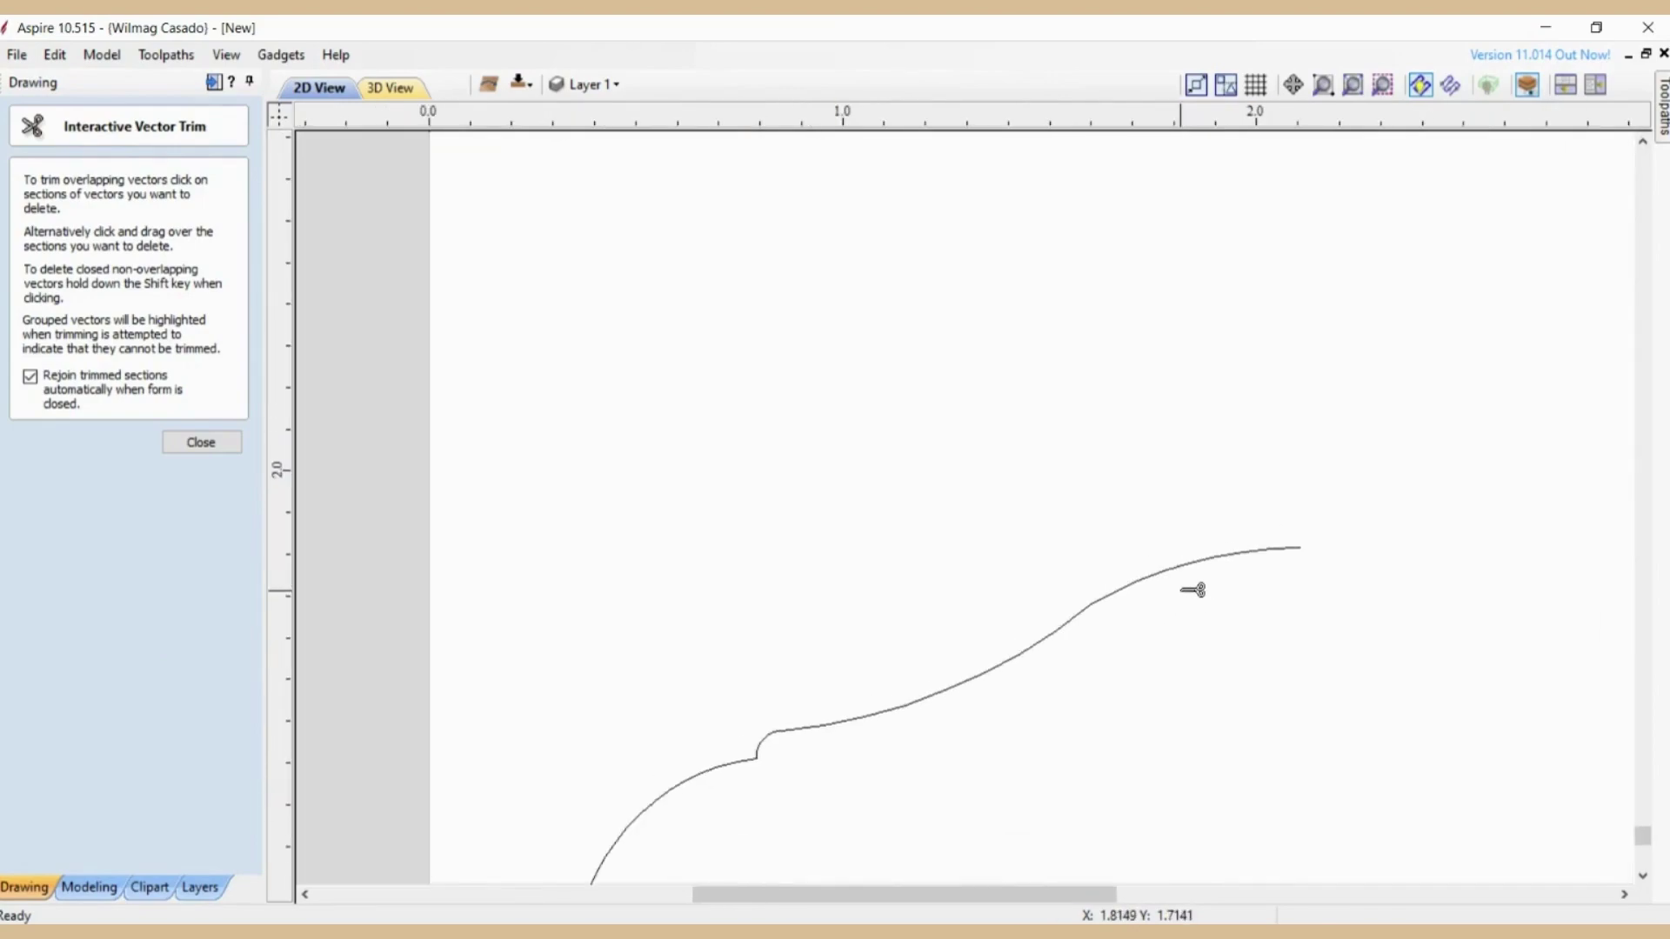
key("Escape")
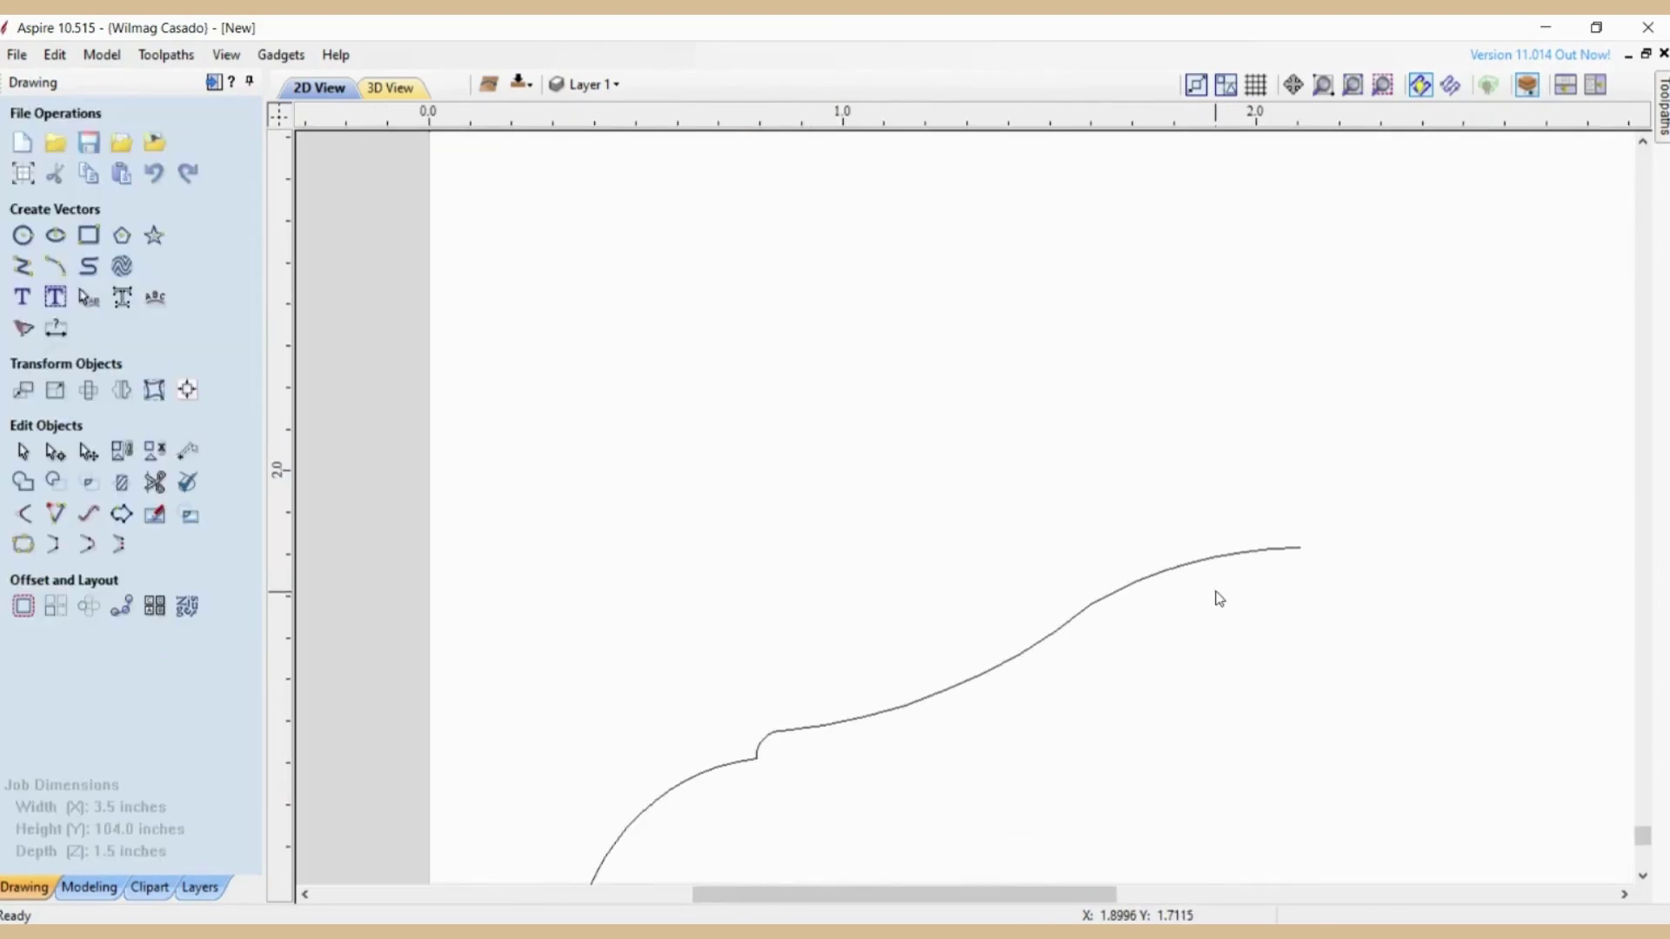
Step: Select the moulding profile curve and examine its shape, size and placement on the board
left_click(1054, 633)
scroll(1070, 661, "down", 3)
scroll(1029, 754, "up", 2)
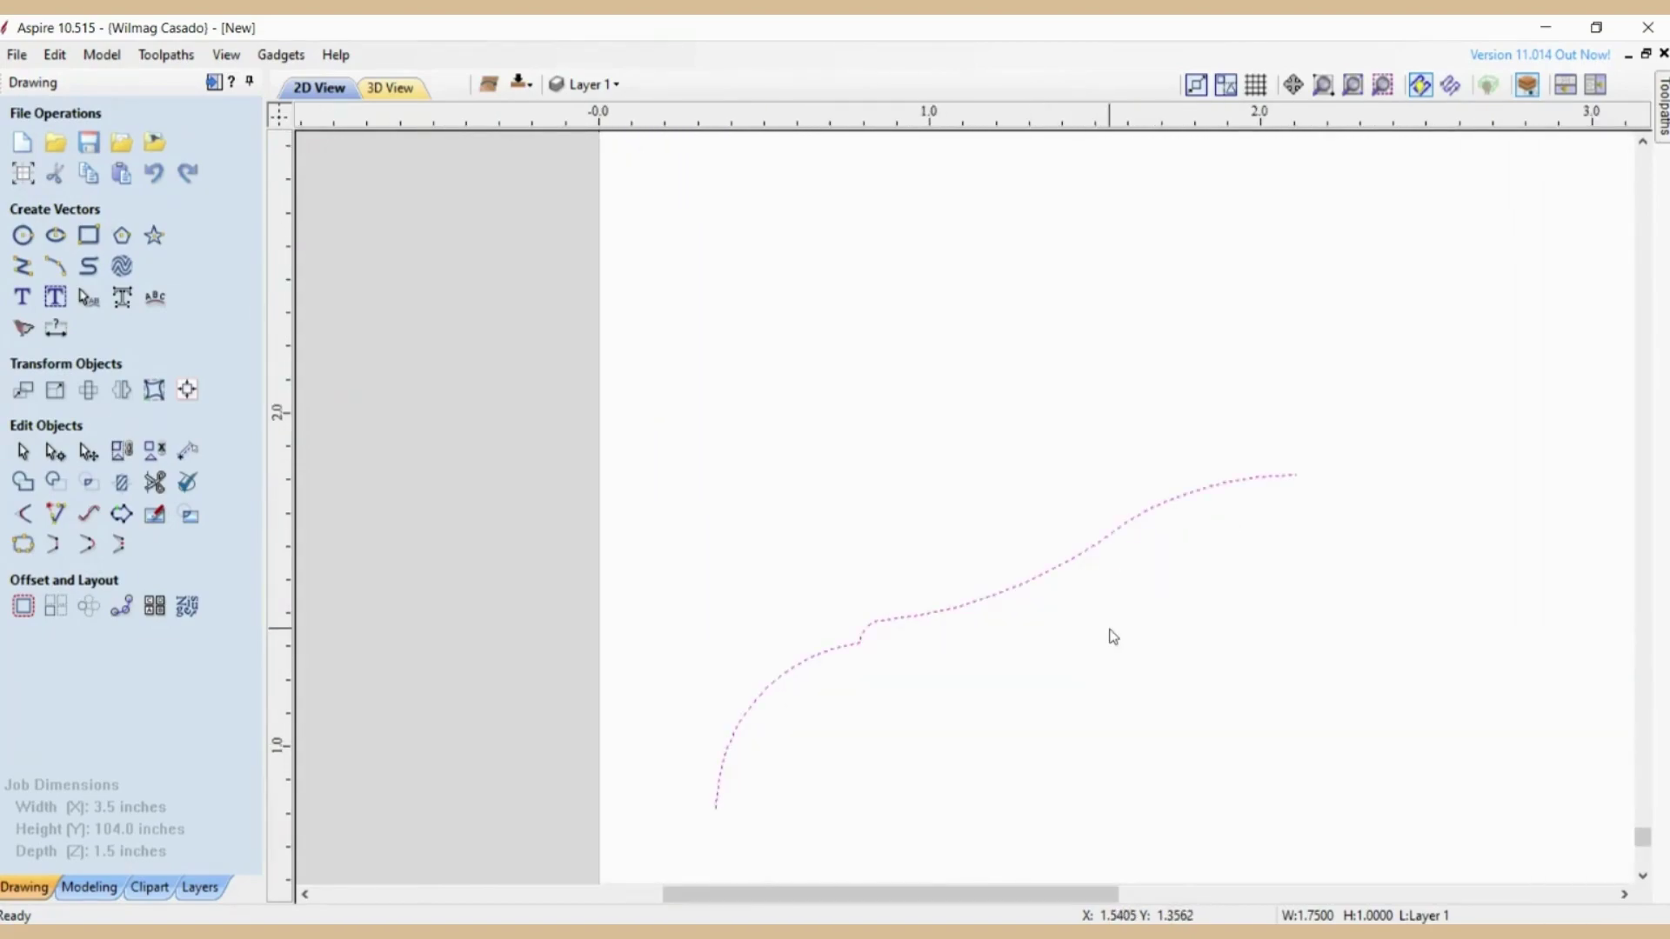
scroll(1349, 484, "up", 1)
scroll(1328, 505, "down", 1)
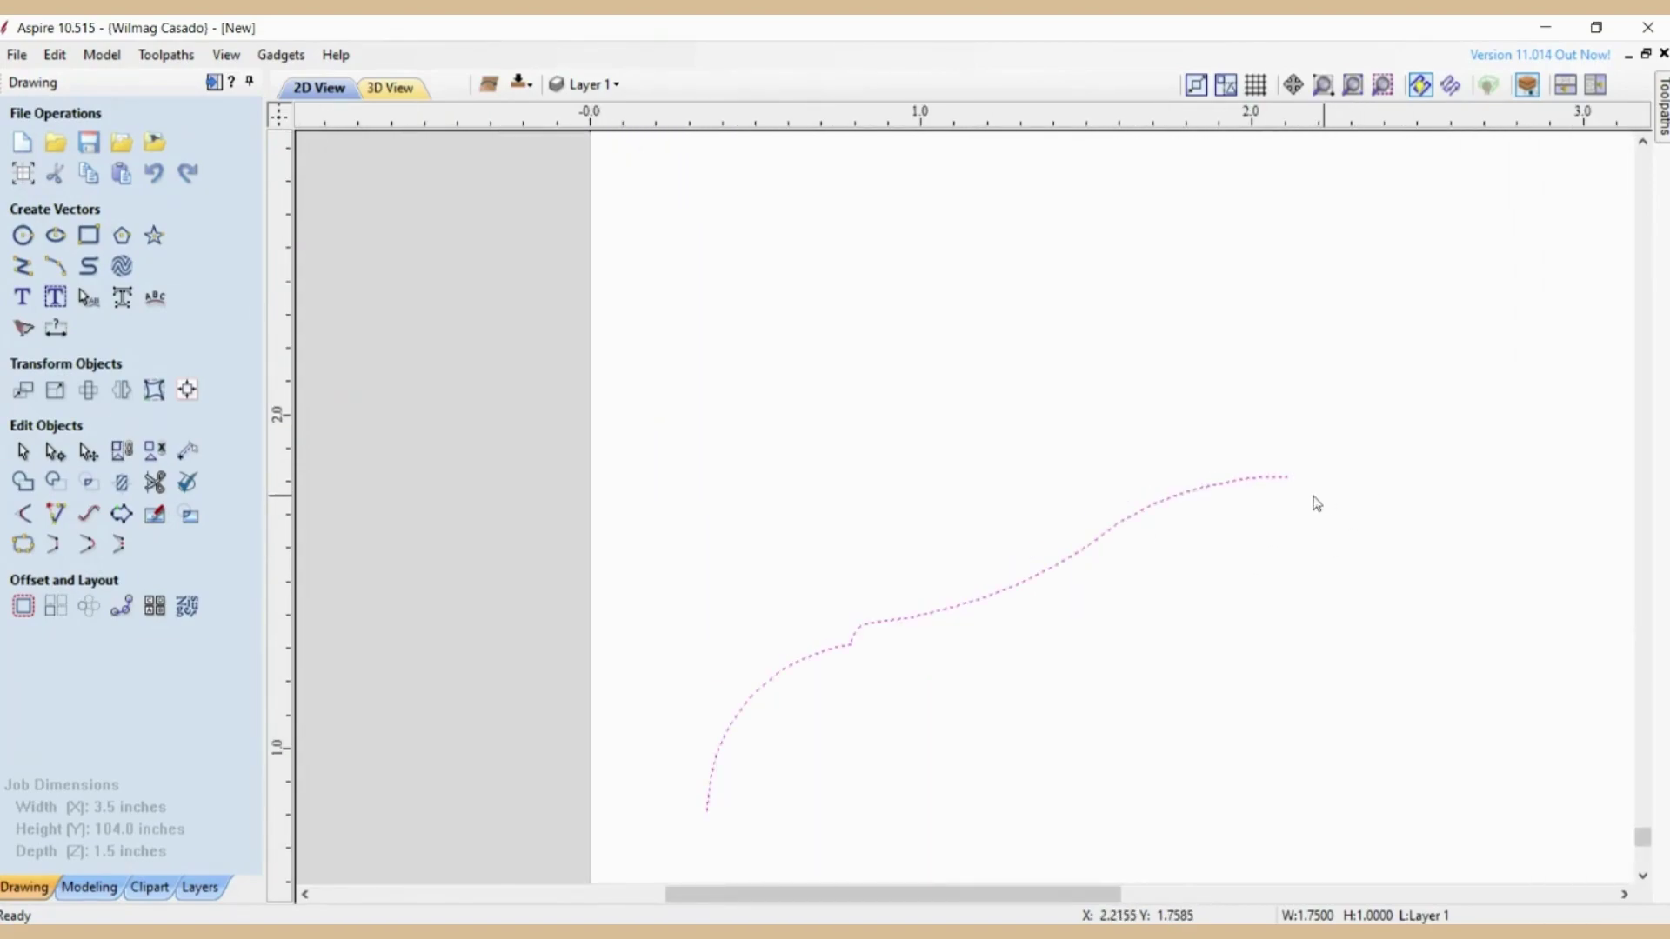
scroll(930, 632, "down", 1)
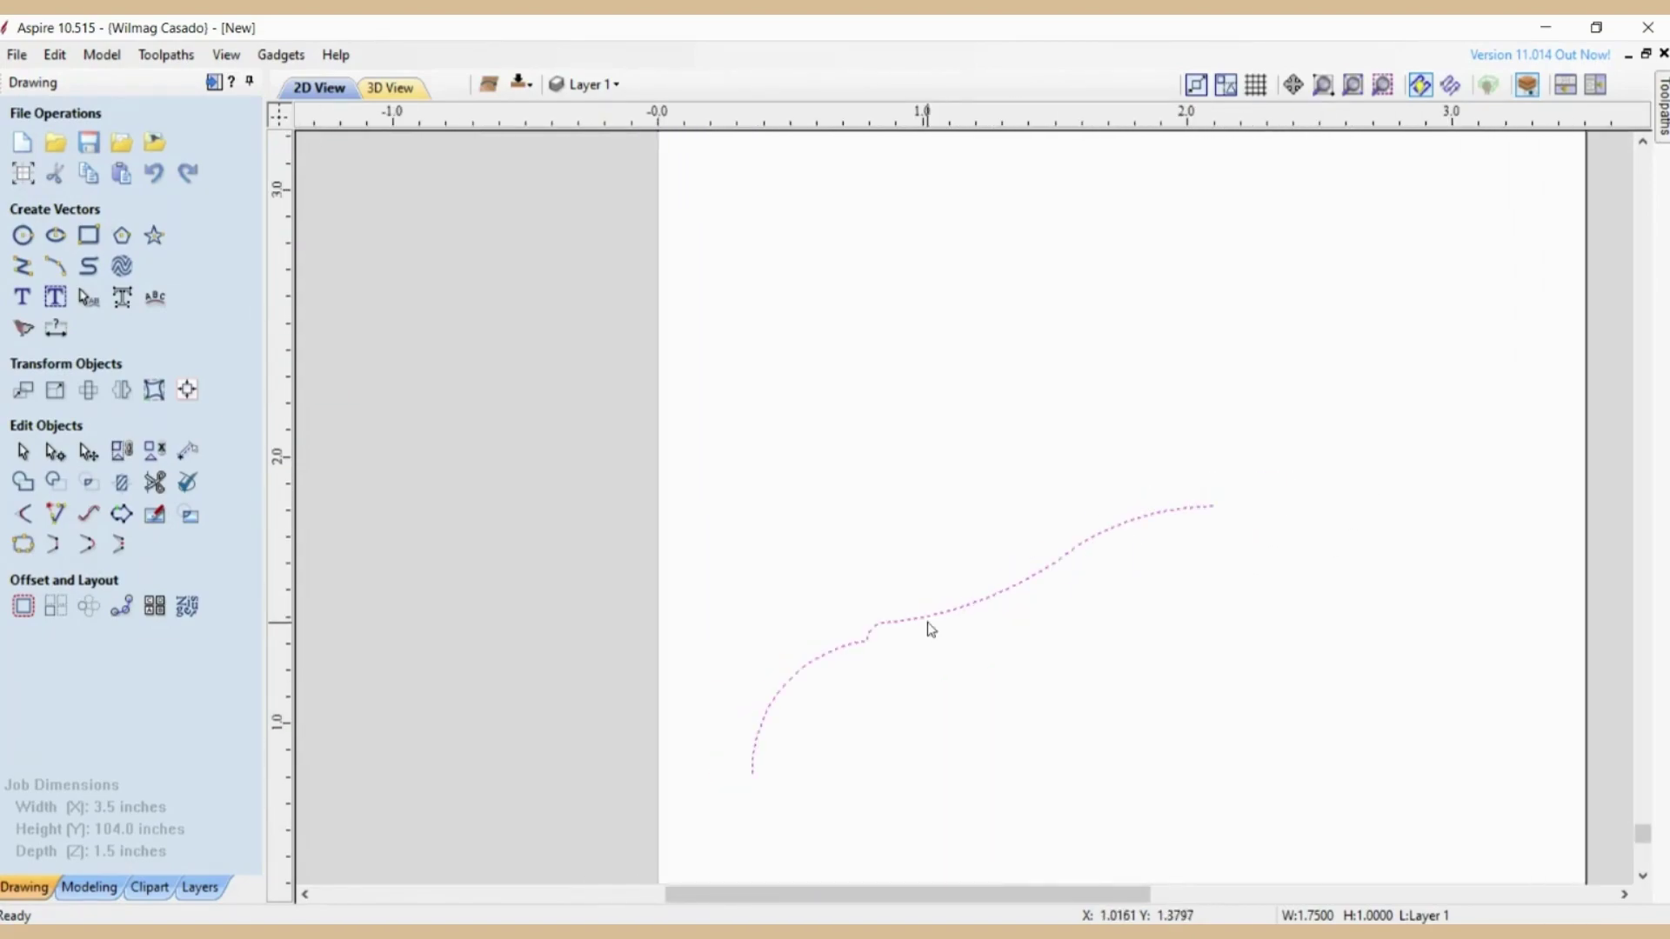
scroll(325, 193, "down", 1)
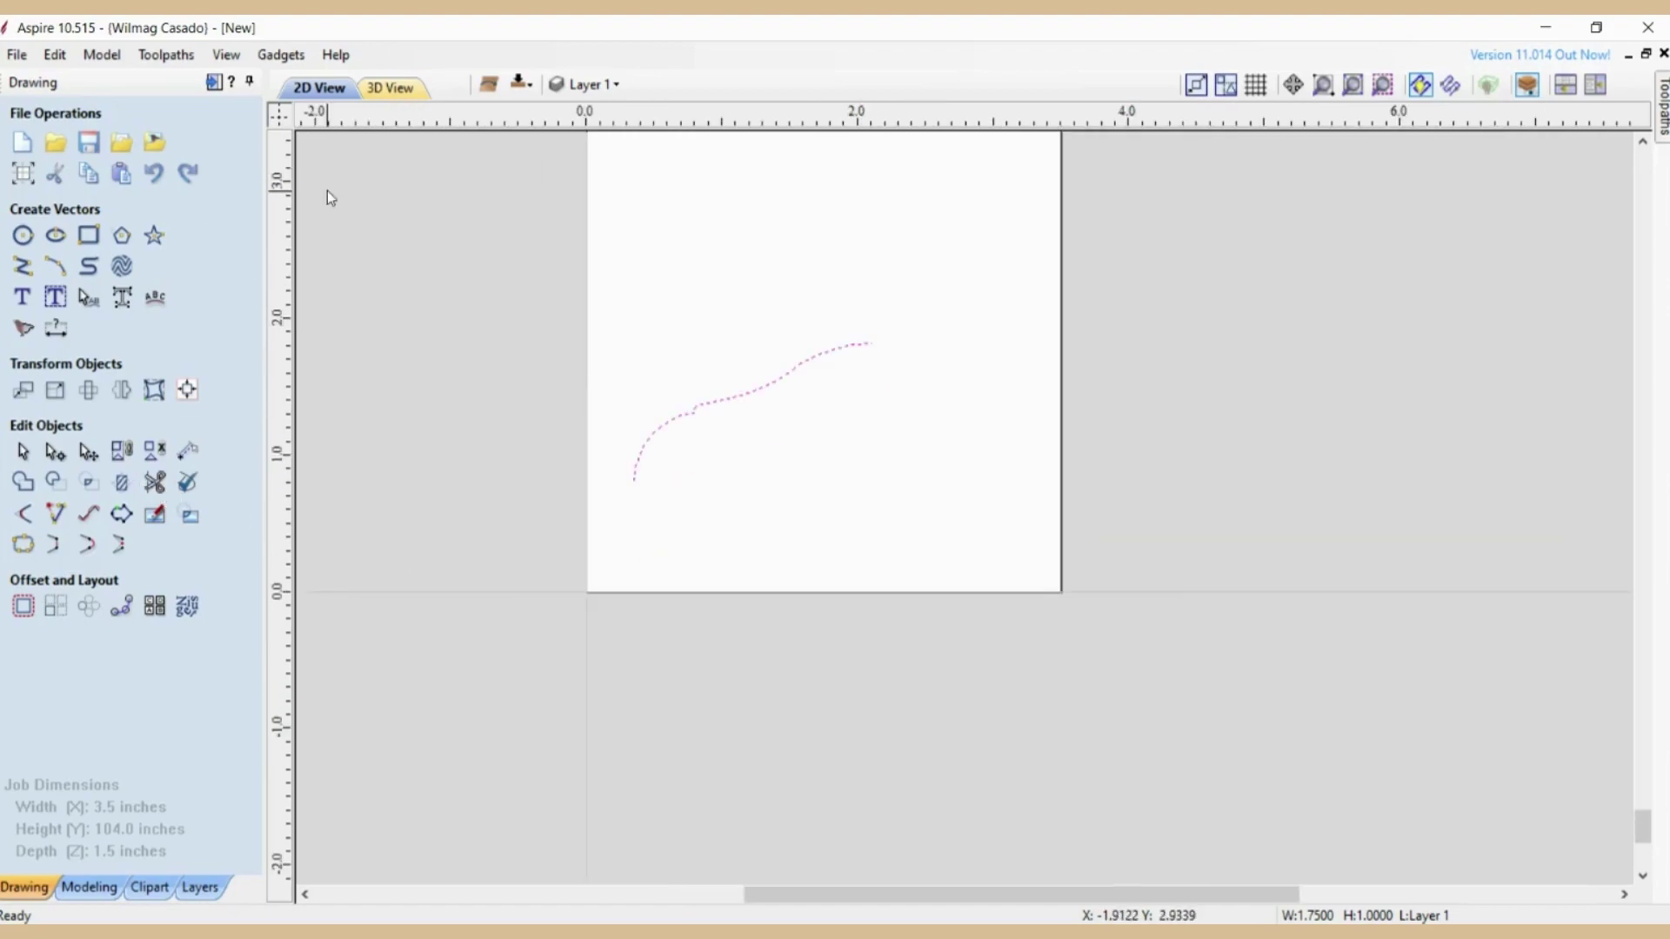
scroll(894, 741, "up", 1)
scroll(910, 750, "down", 1)
scroll(880, 496, "down", 1)
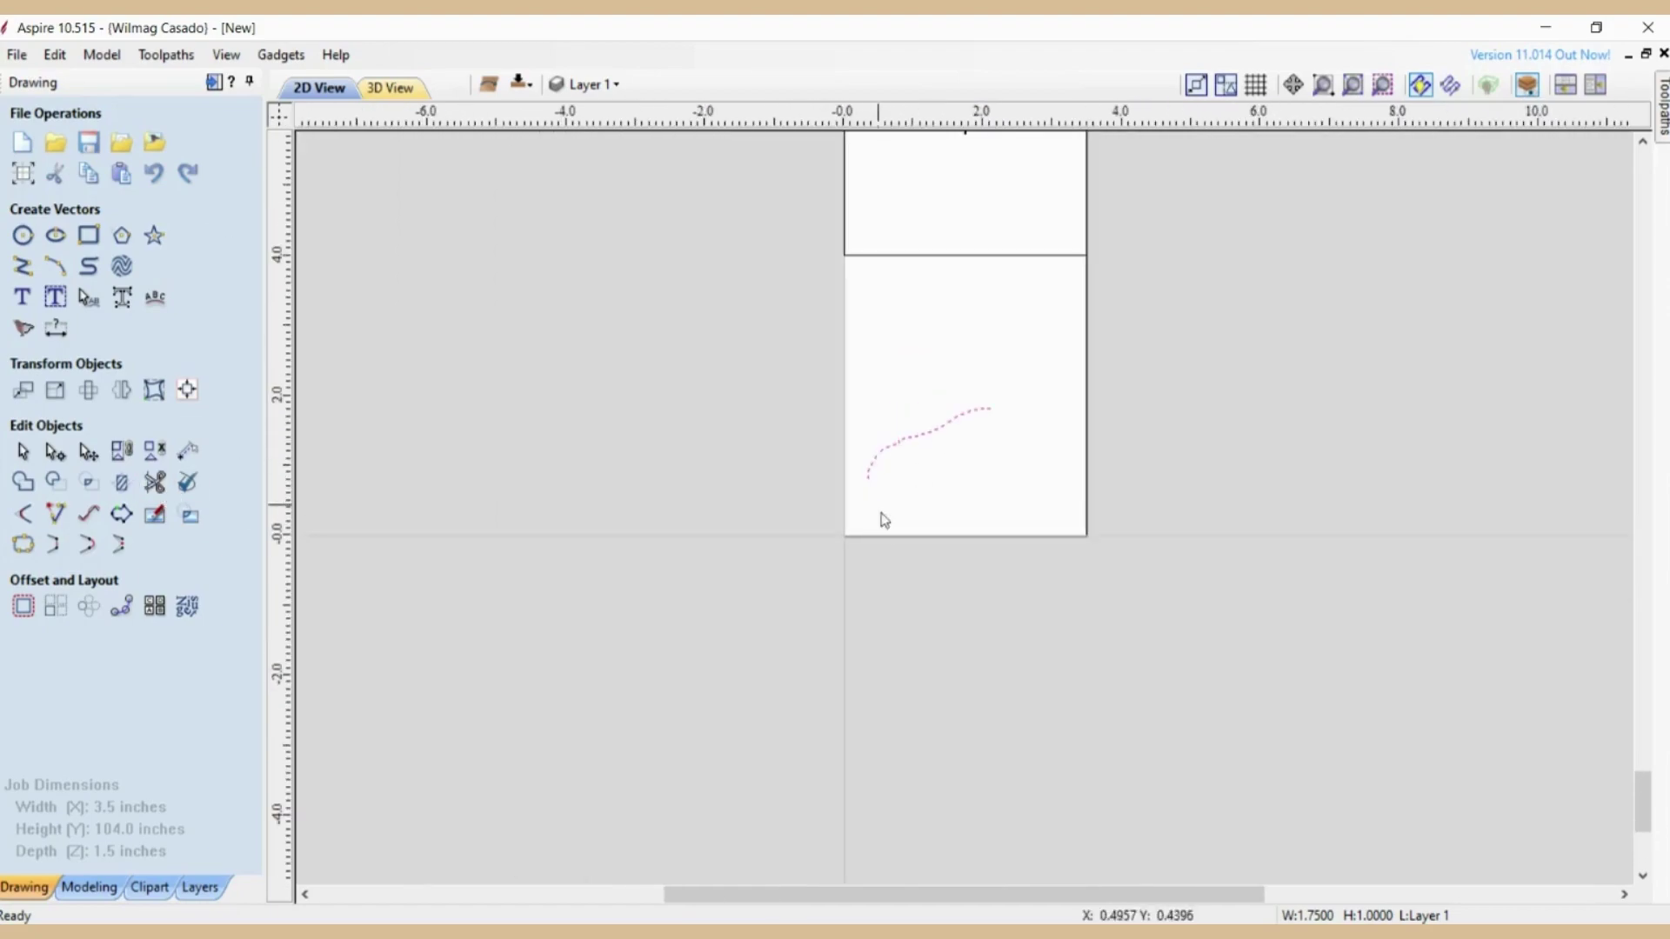
scroll(885, 381, "down", 1)
key("F6")
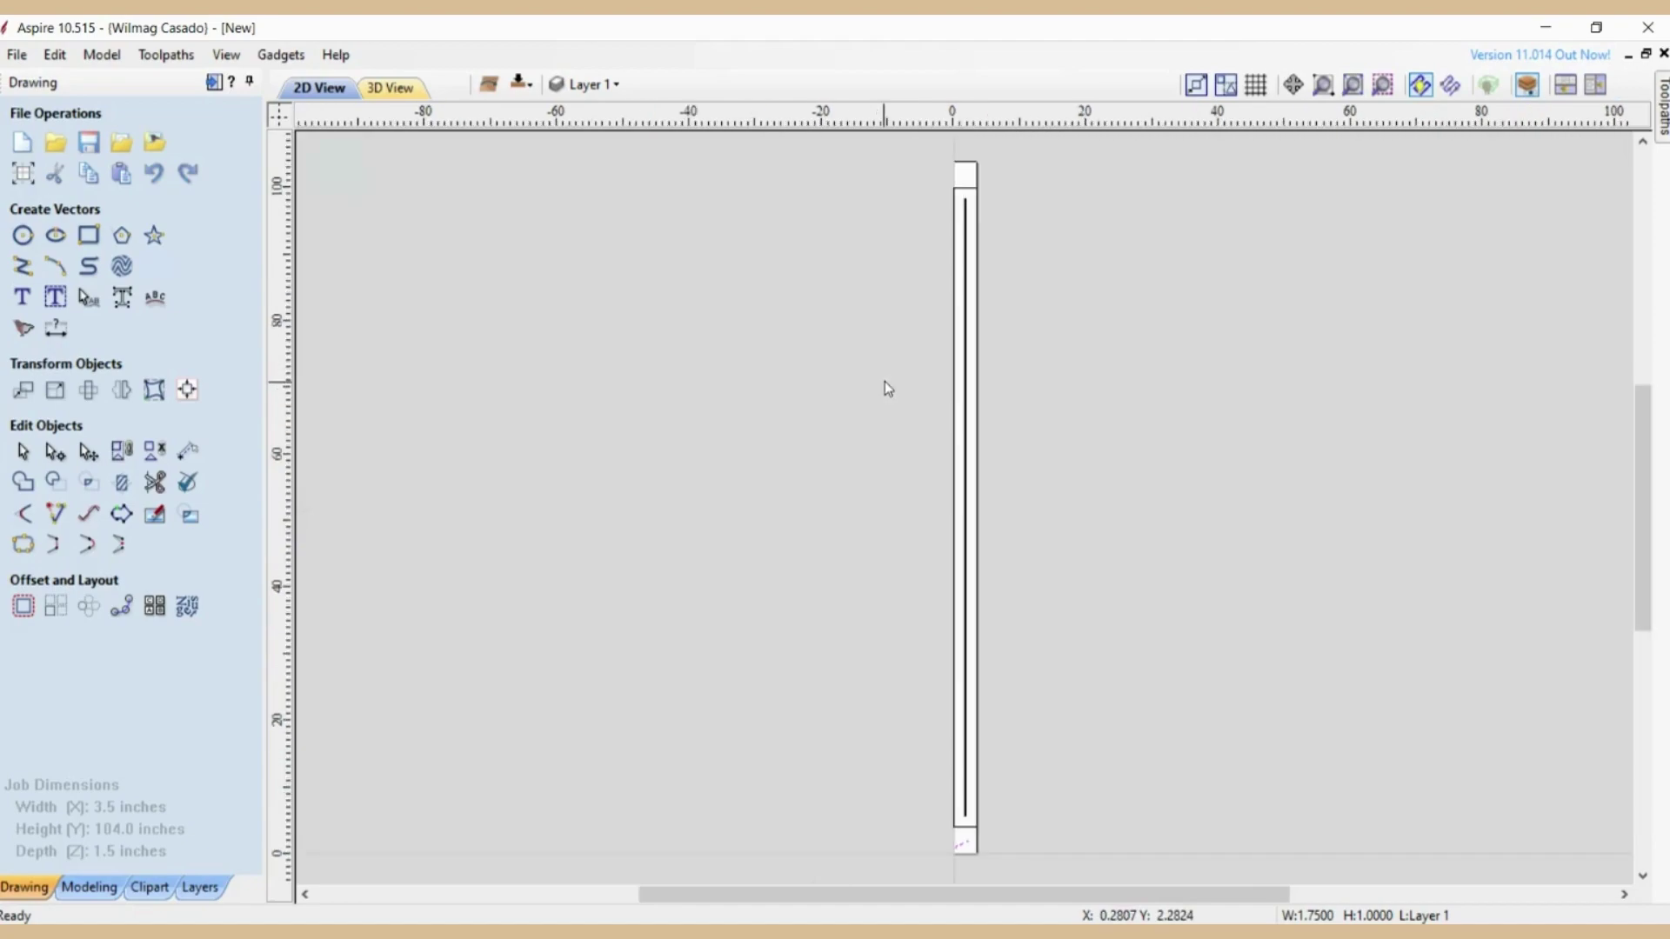
Step: Start a moulding toolpath with a 0.02 inch gap above it, and check and keep the 0.25 inch ball nose cutter's settings
left_click(213, 82)
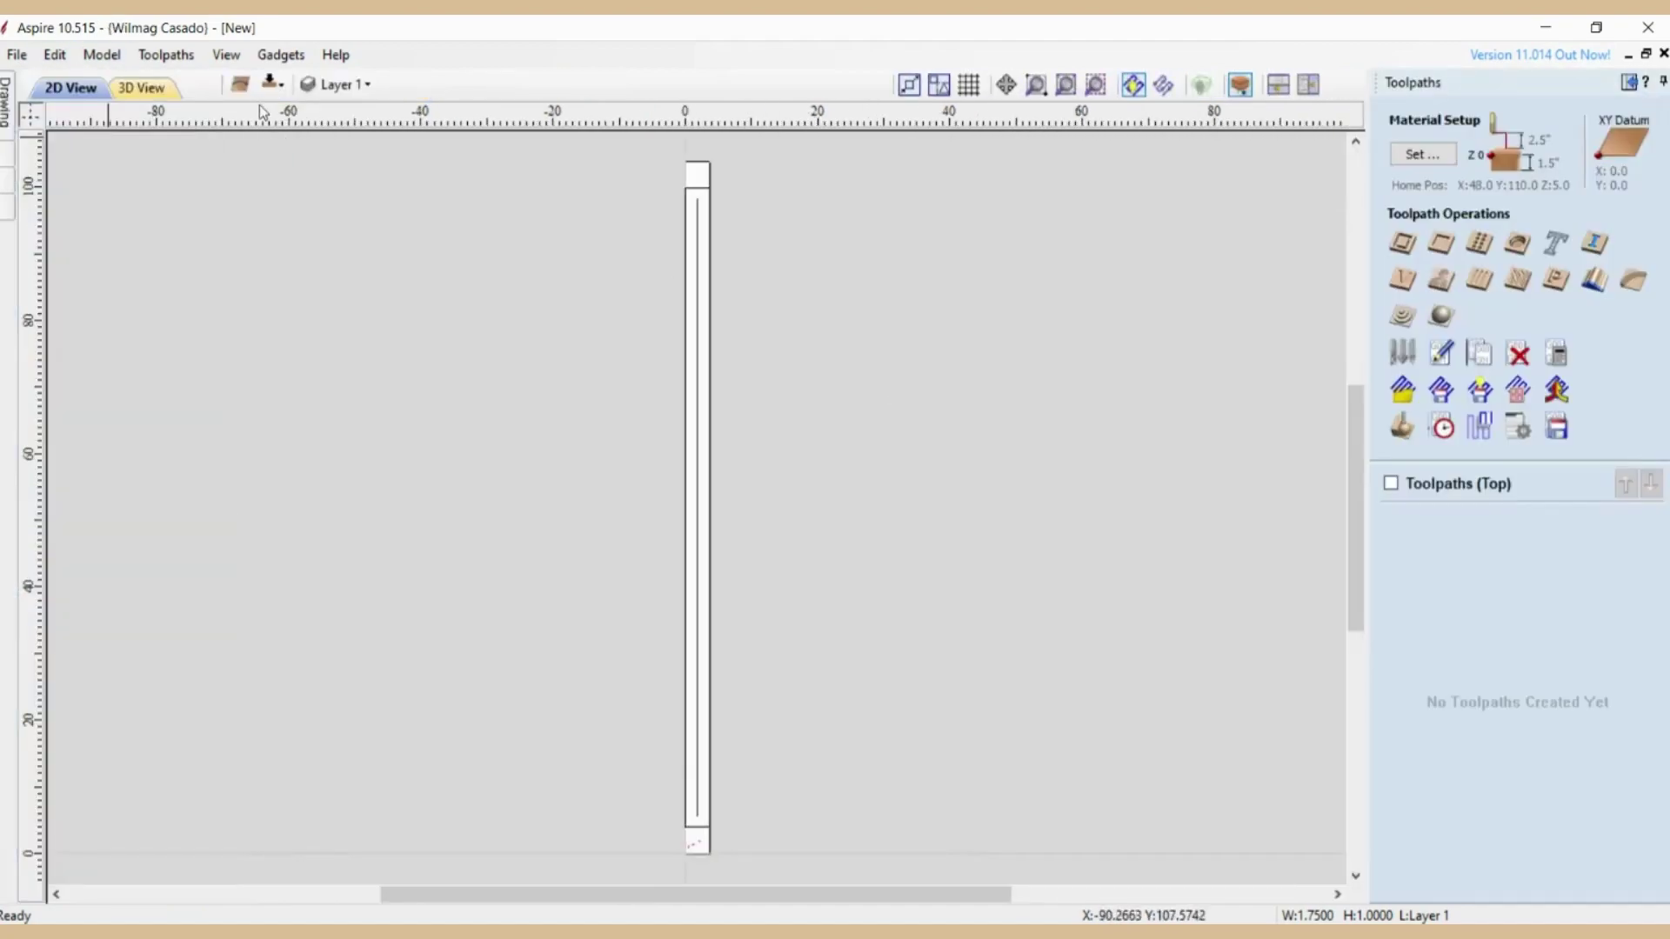
left_click(1592, 285)
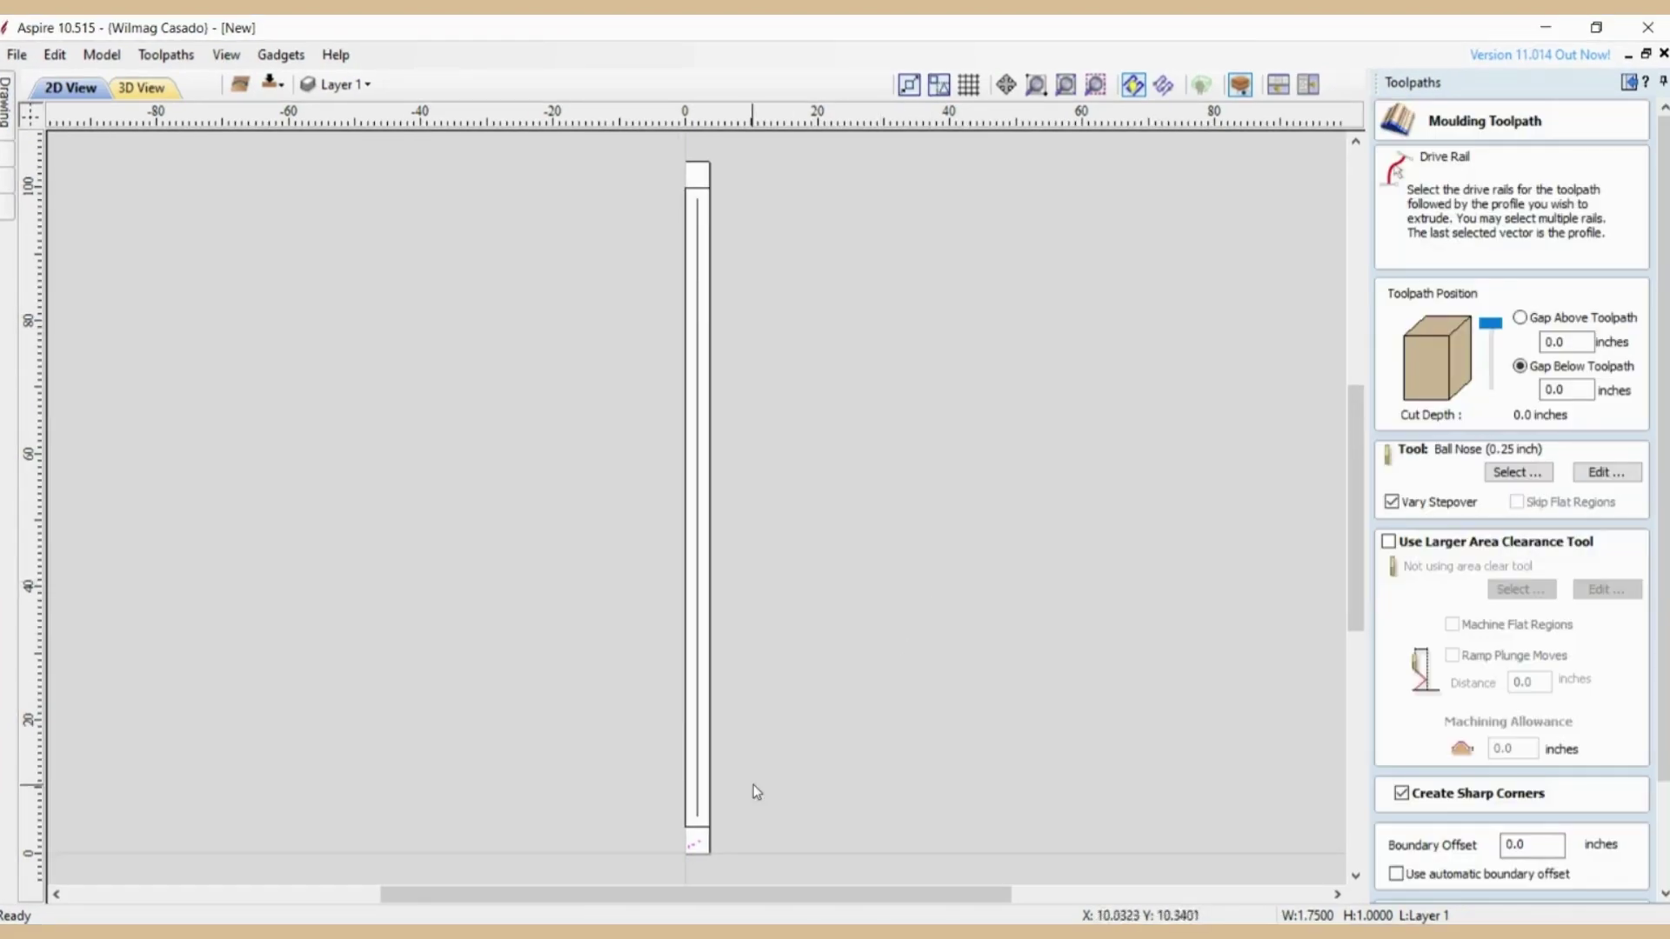
scroll(687, 859, "up", 5)
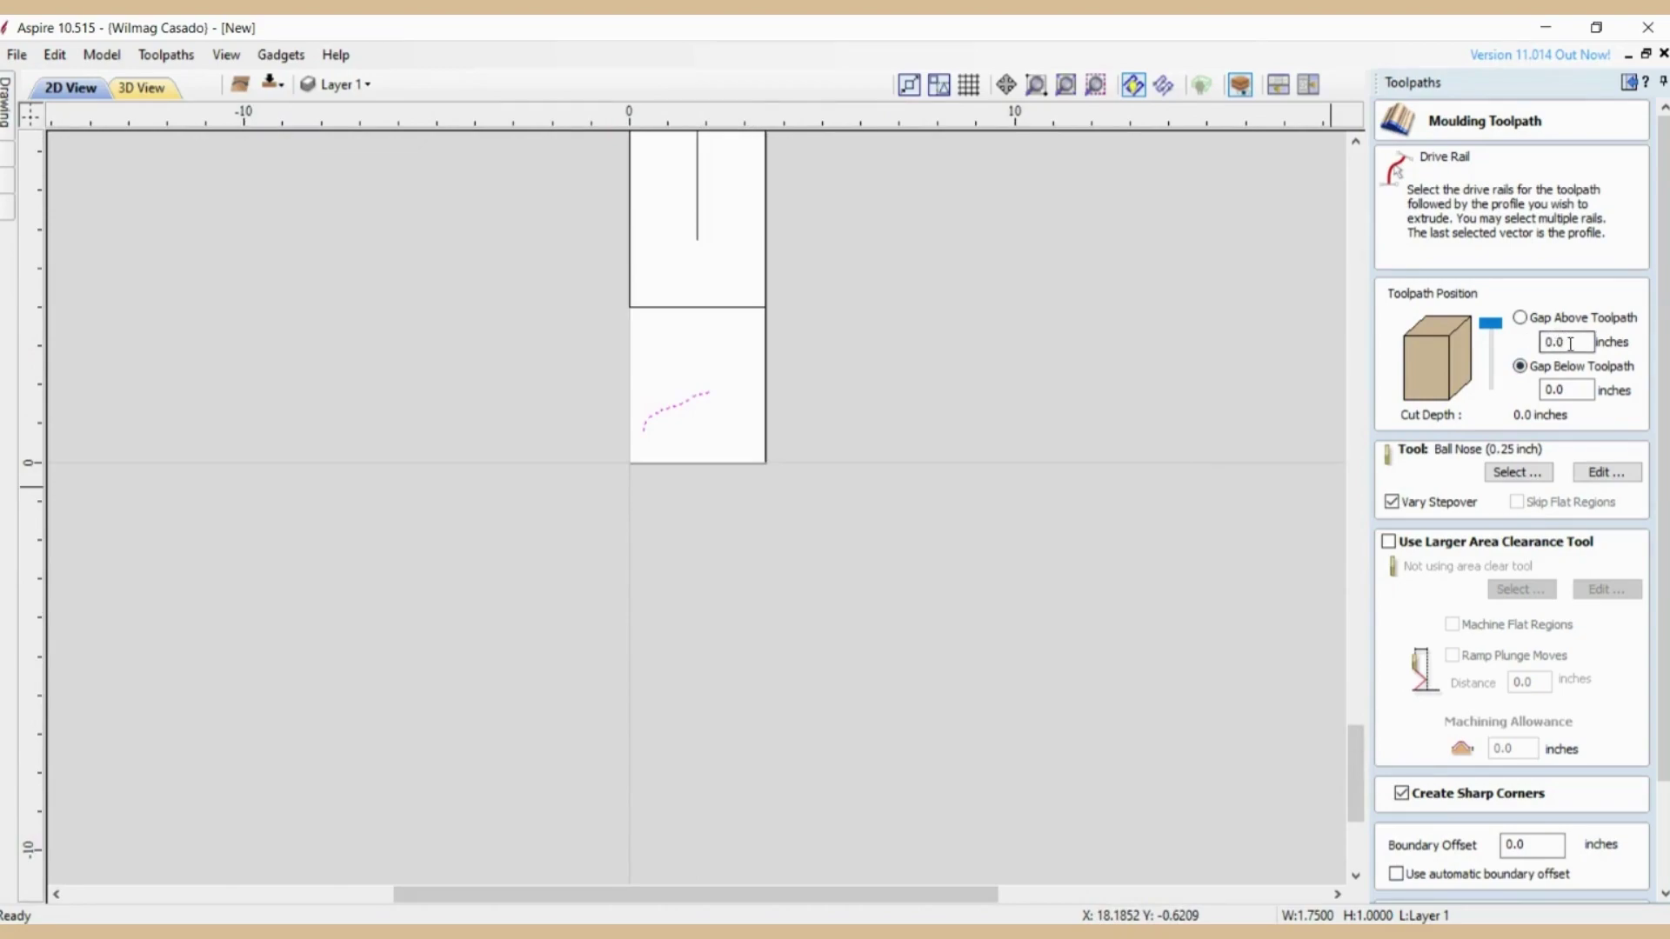
left_click(1533, 324)
left_click_drag(1568, 341, 1488, 342)
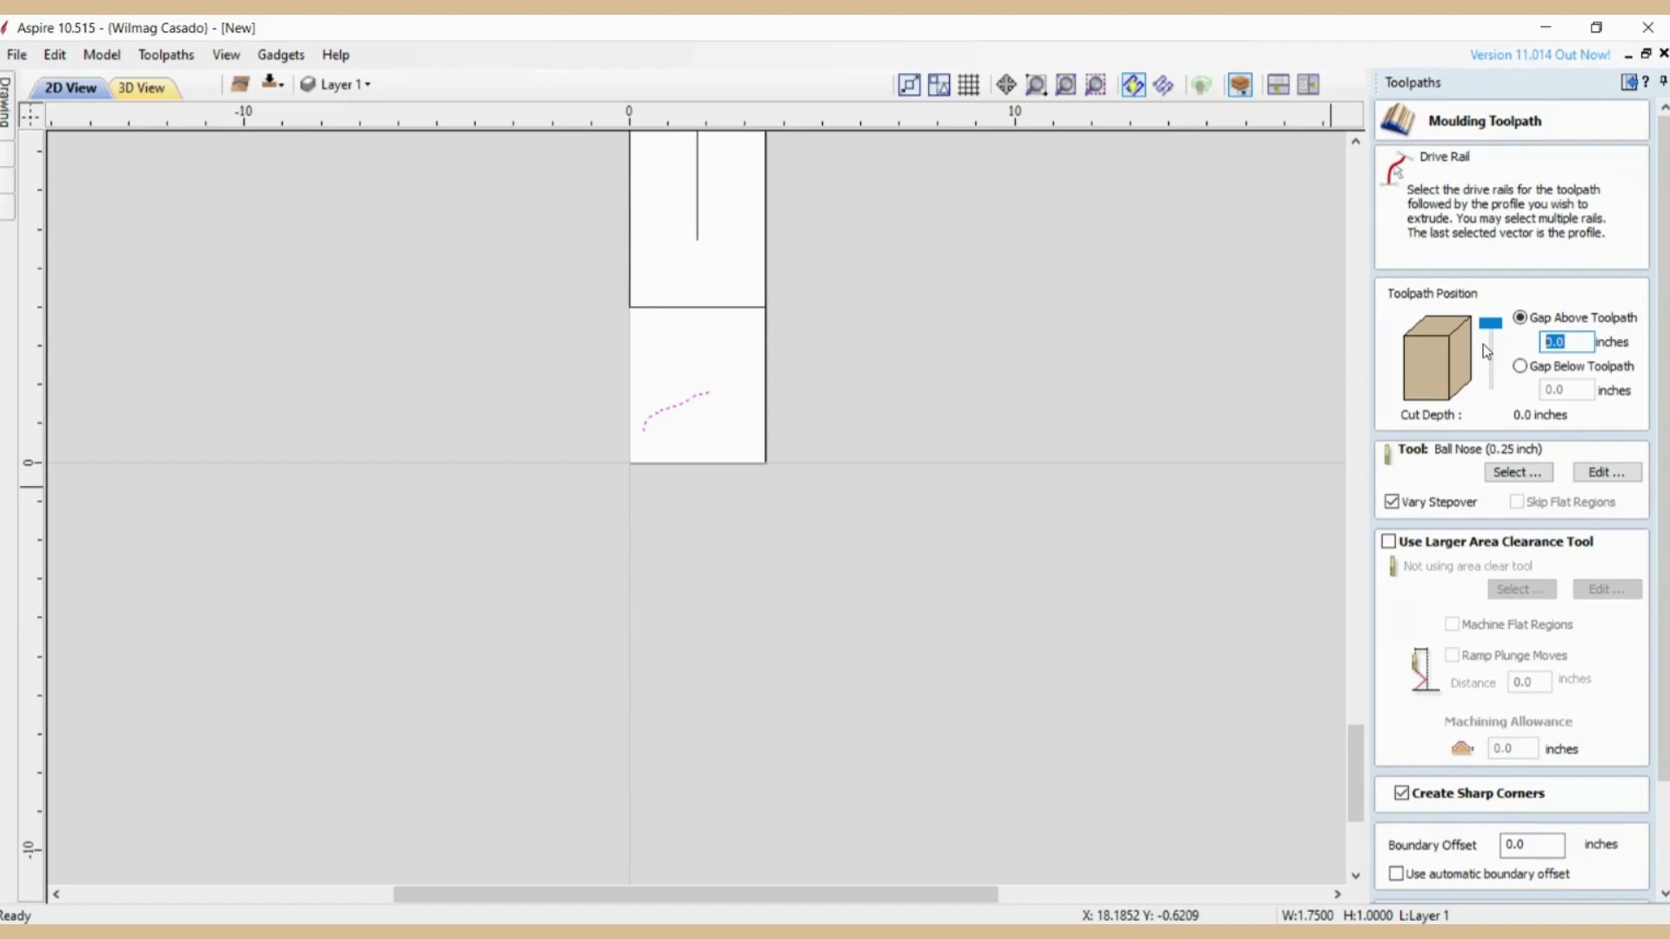
type(".02")
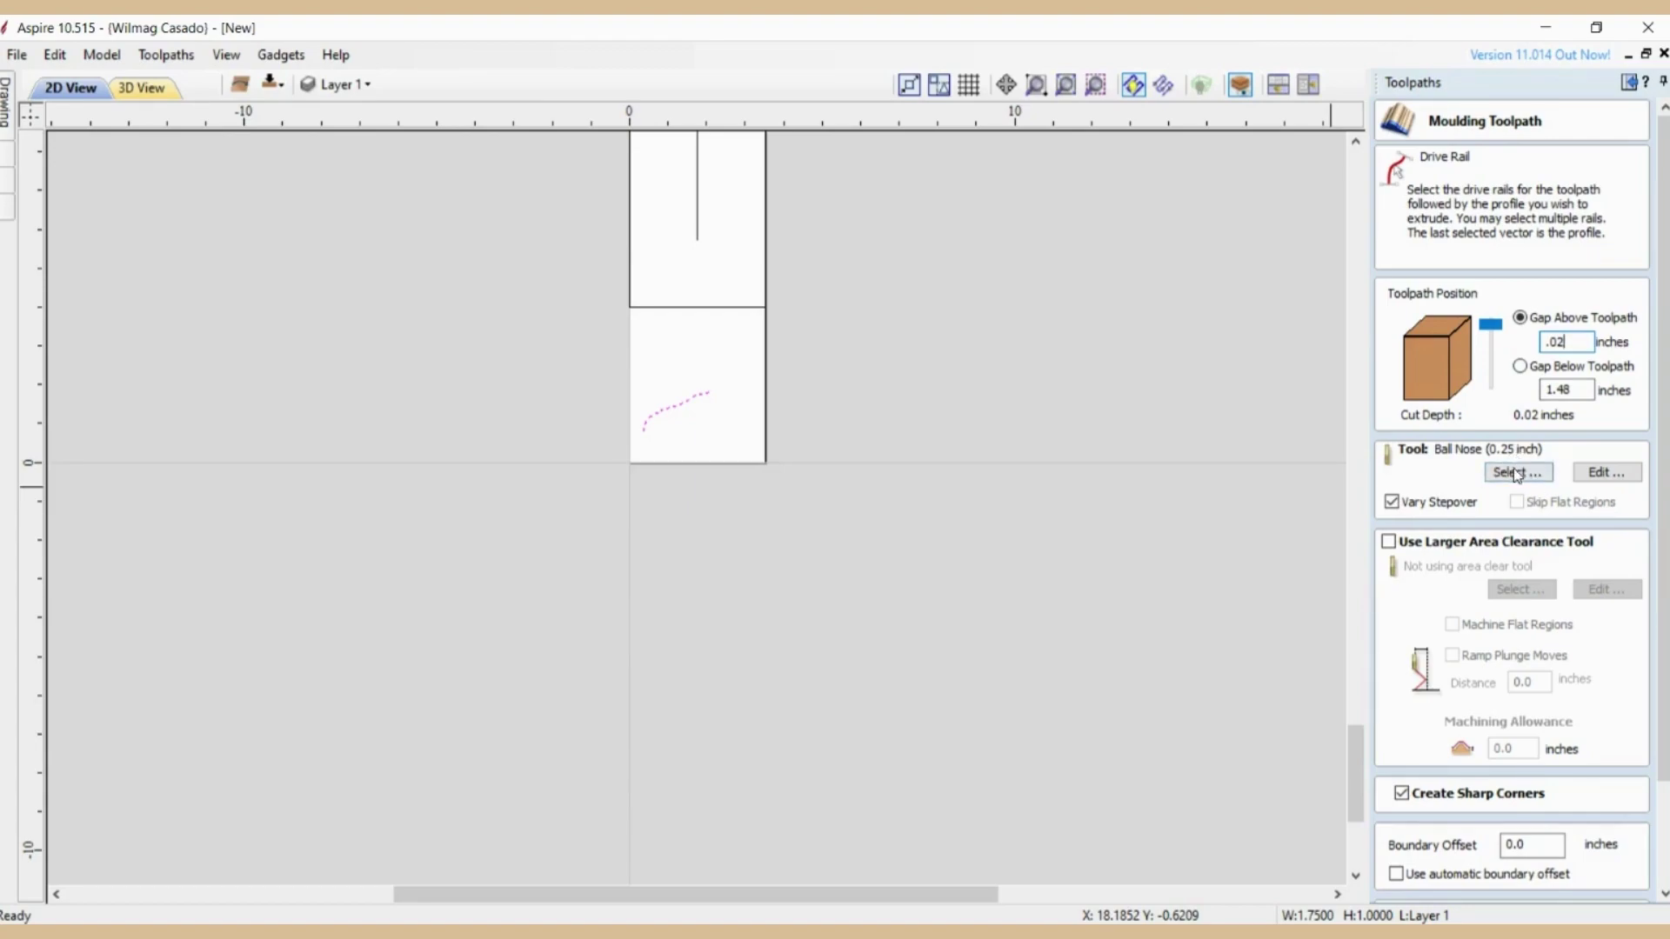
left_click(1599, 474)
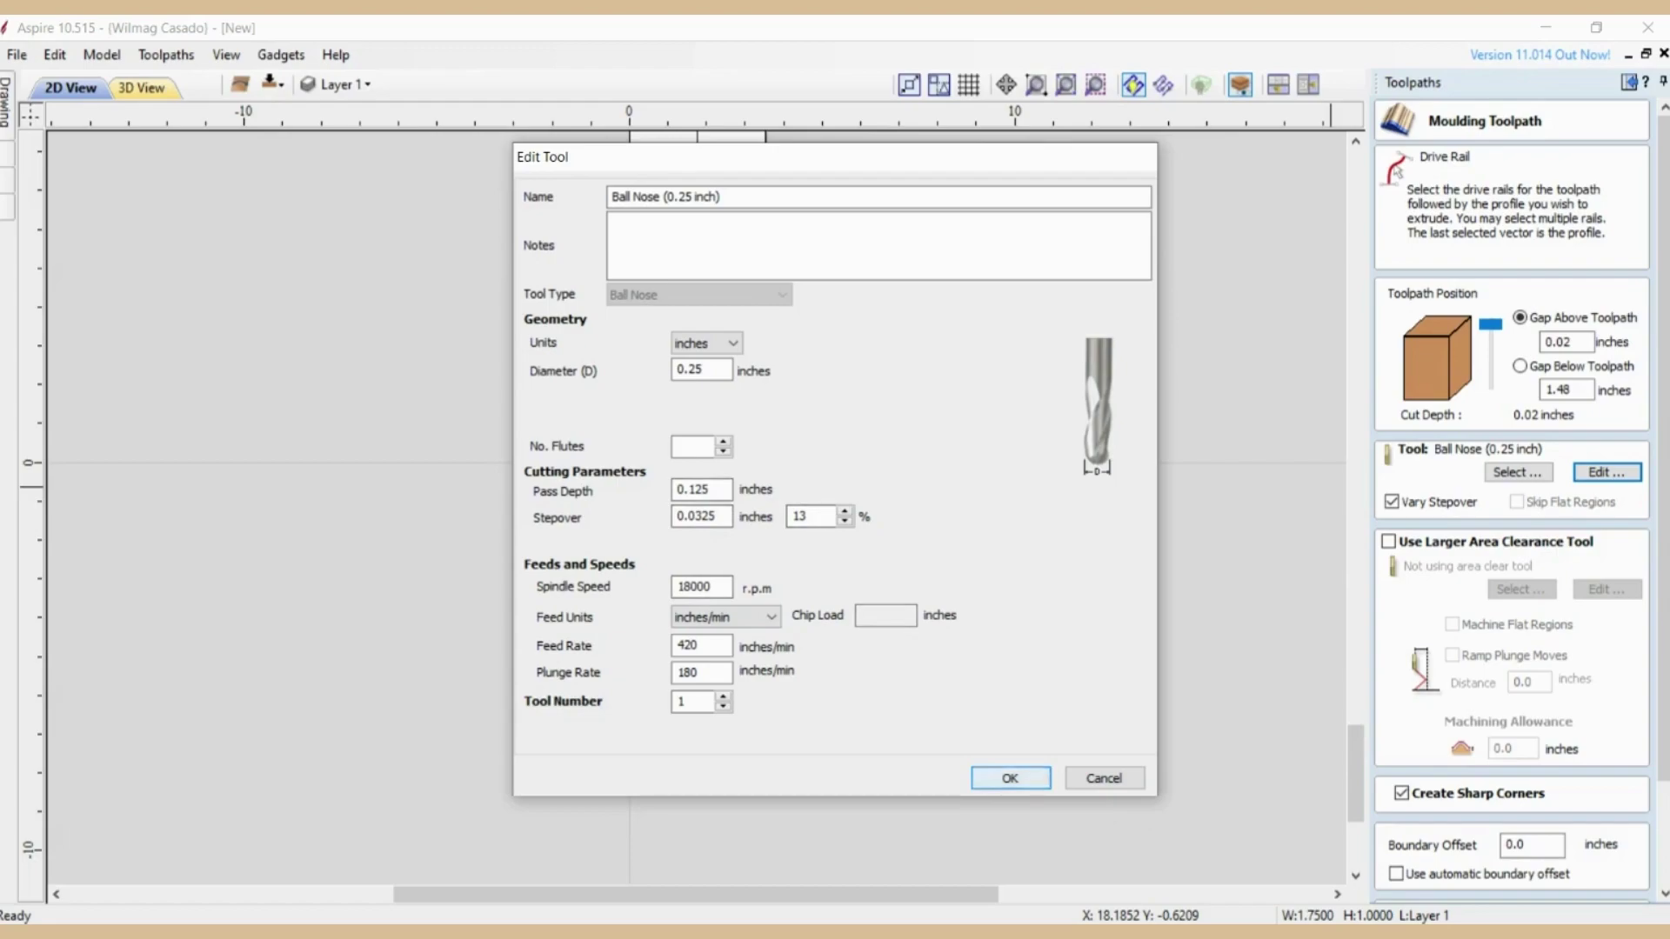
left_click(1010, 777)
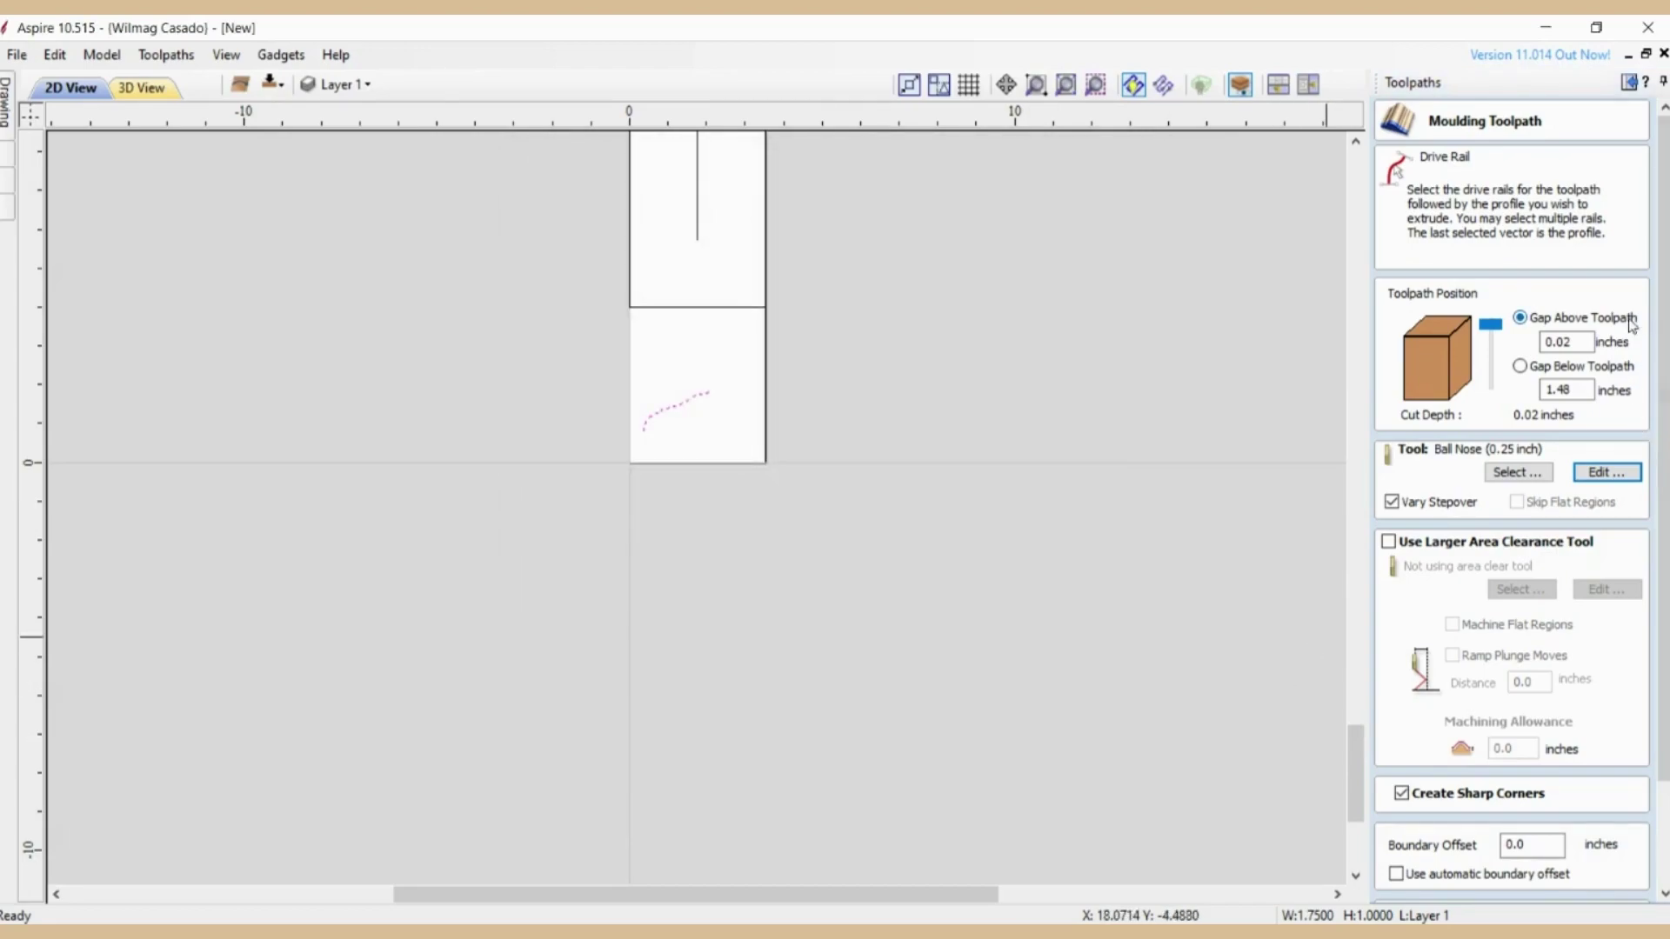
Step: Select the narrow centreline rectangle as the drive rail, followed by the stepped moulding curve as the profile
scroll(1606, 665, "down", 2)
scroll(1606, 665, "up", 2)
scroll(812, 421, "up", 1)
left_click(763, 299)
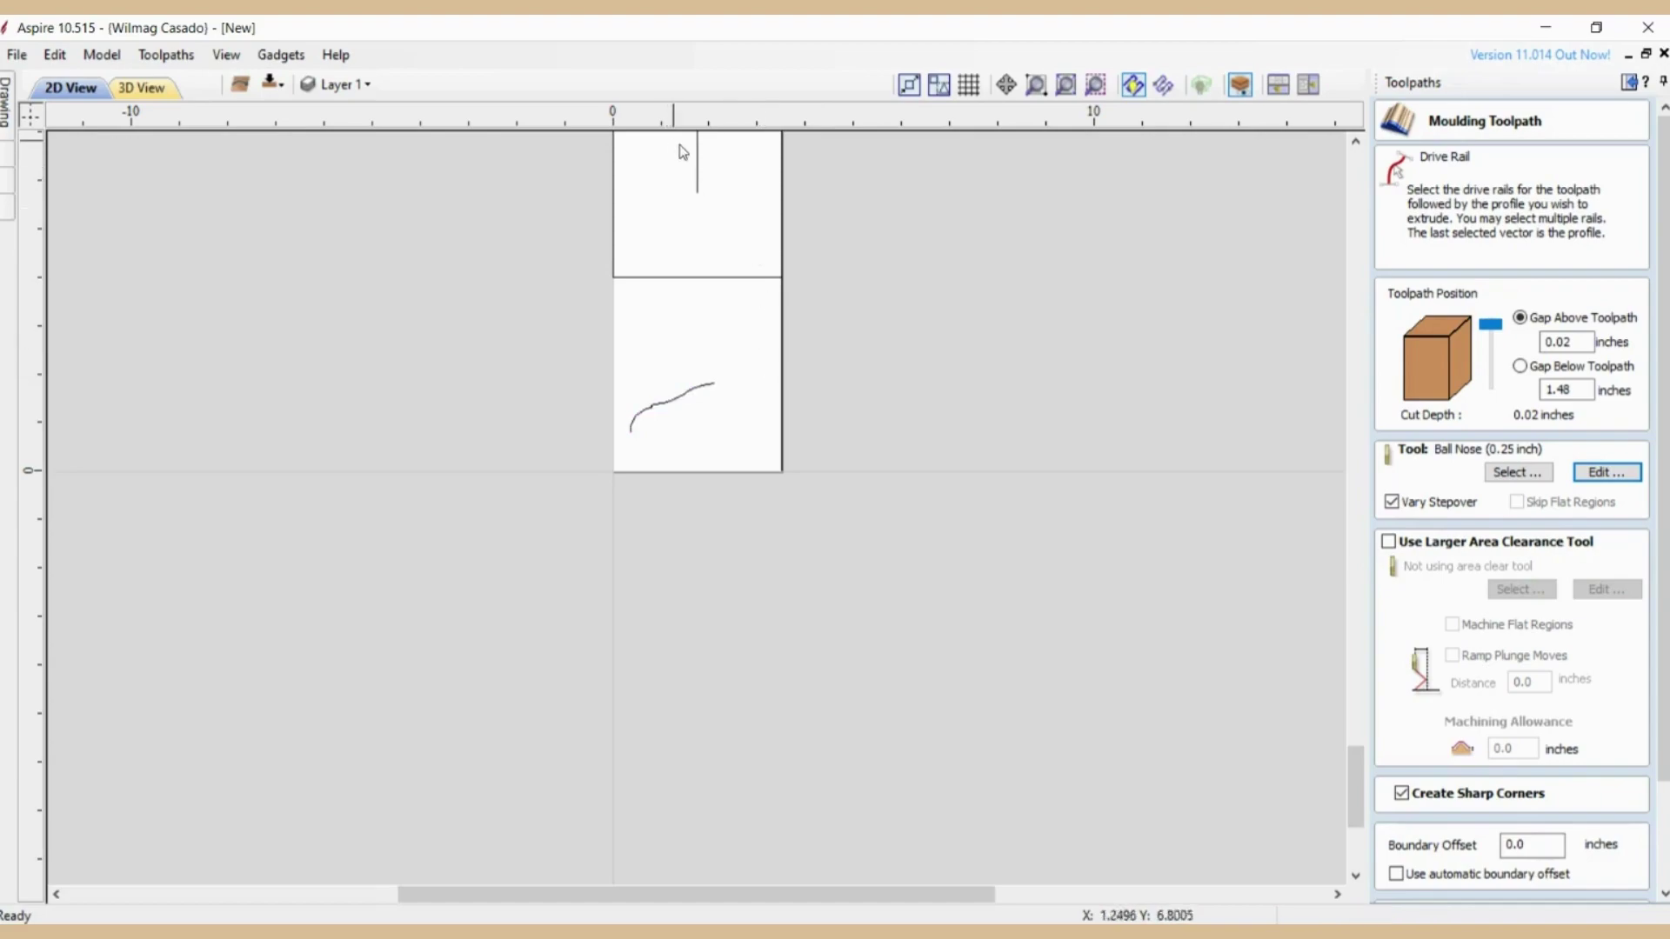
scroll(688, 166, "up", 5)
scroll(699, 210, "up", 3)
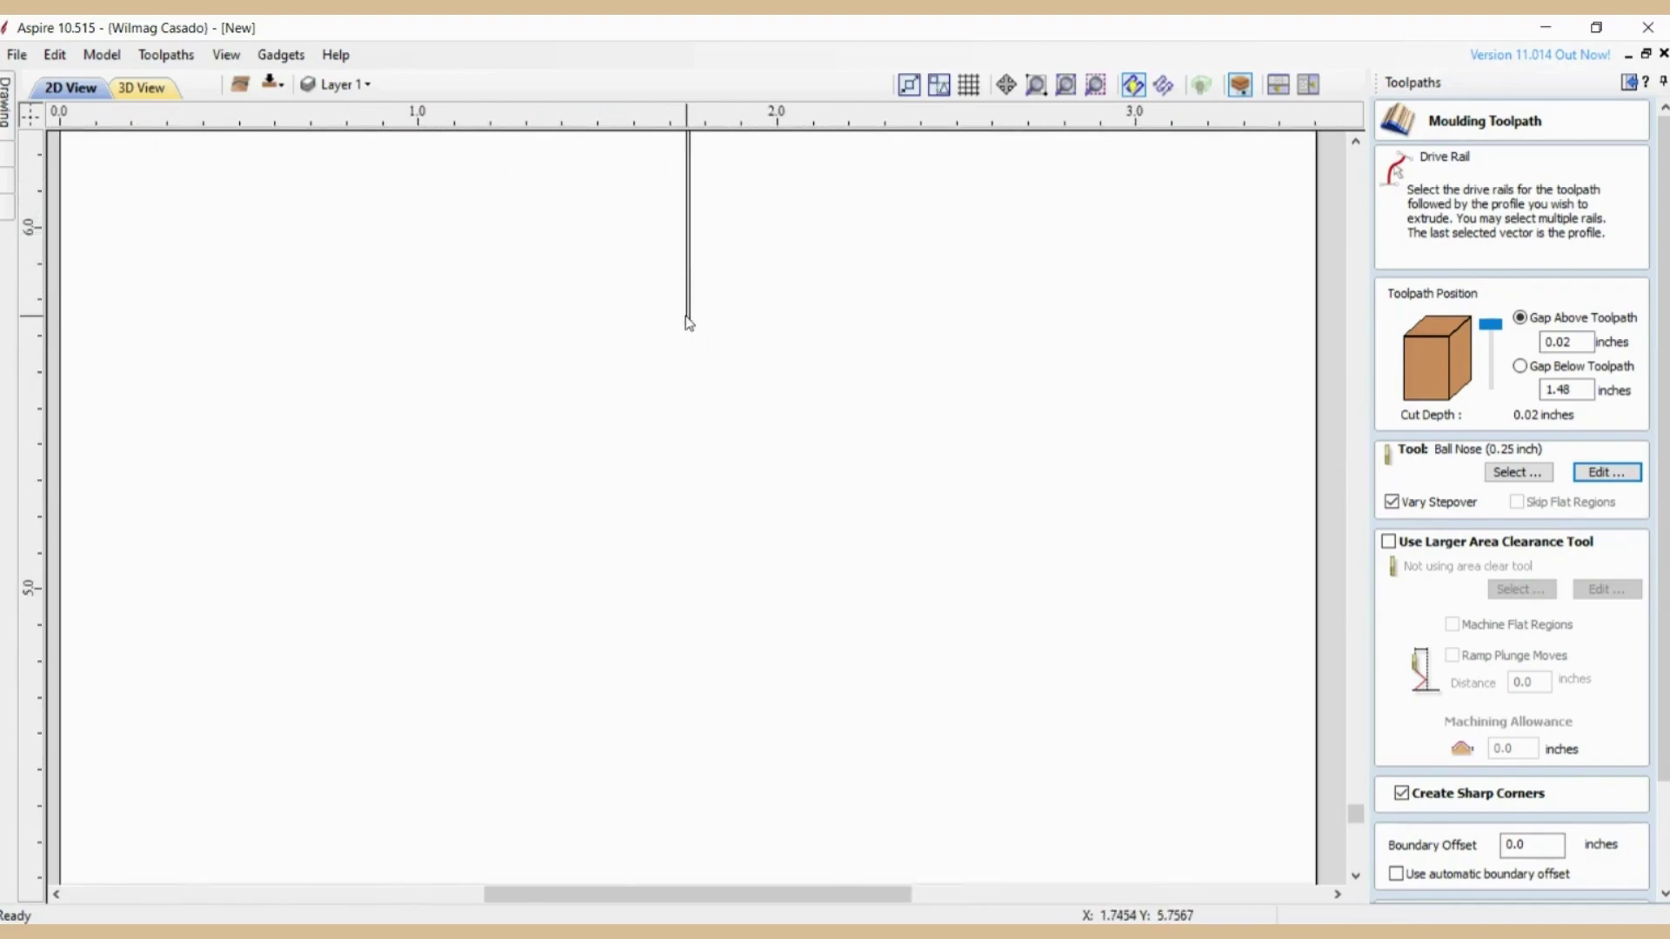
left_click(688, 320)
scroll(870, 374, "down", 3)
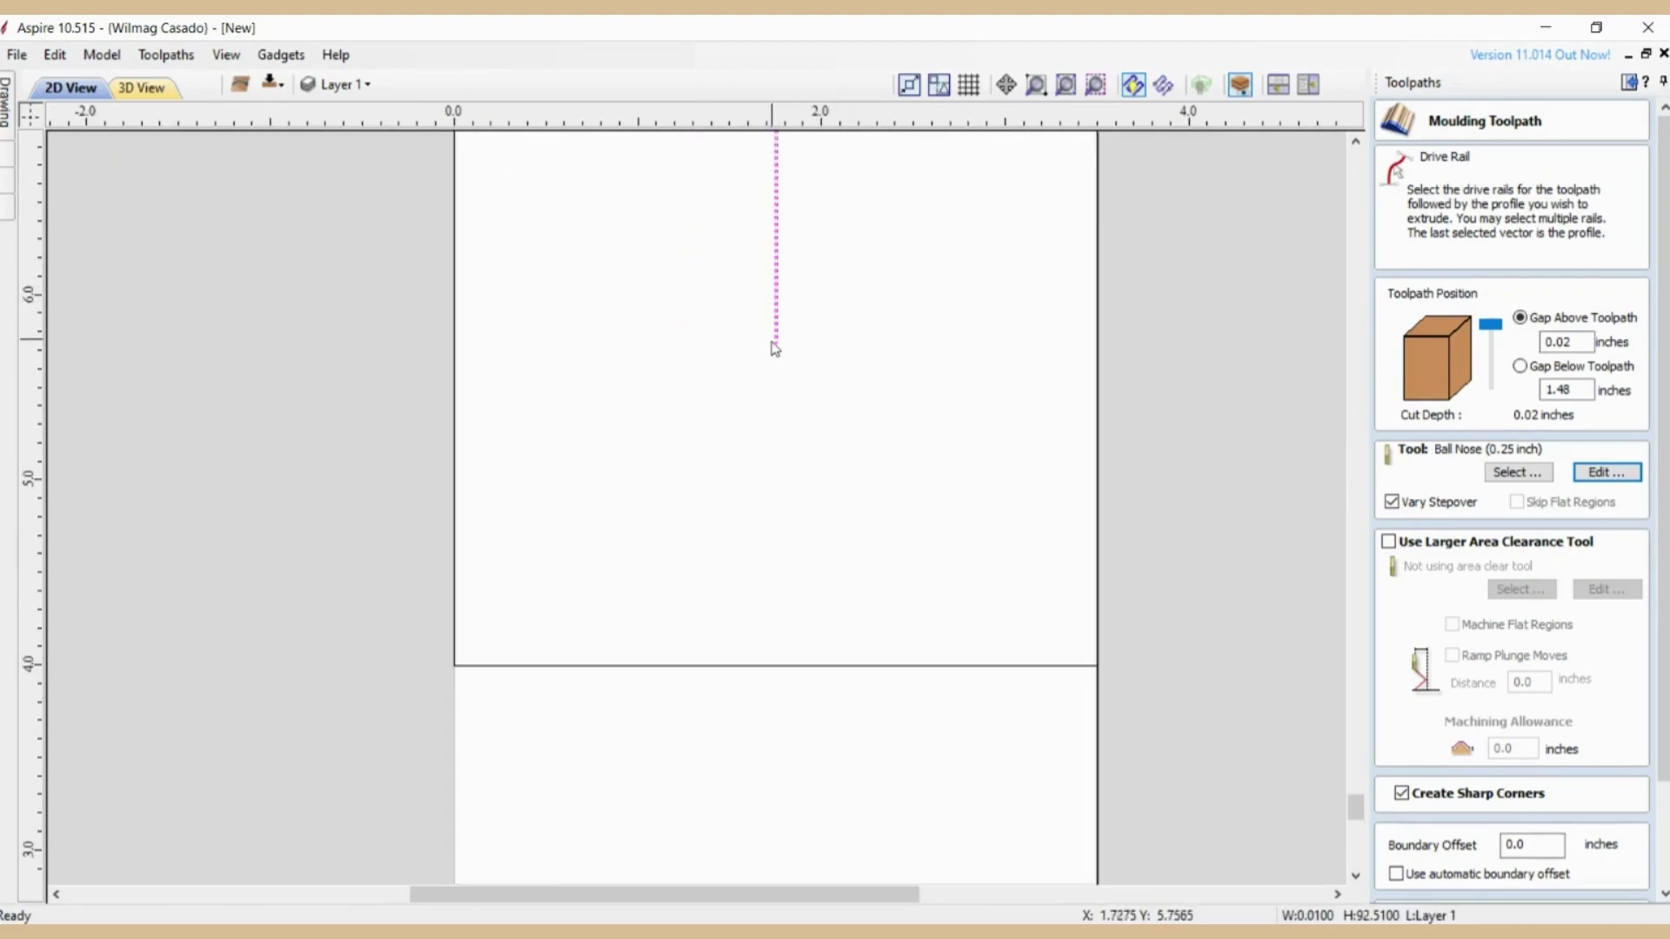
scroll(936, 394, "down", 3)
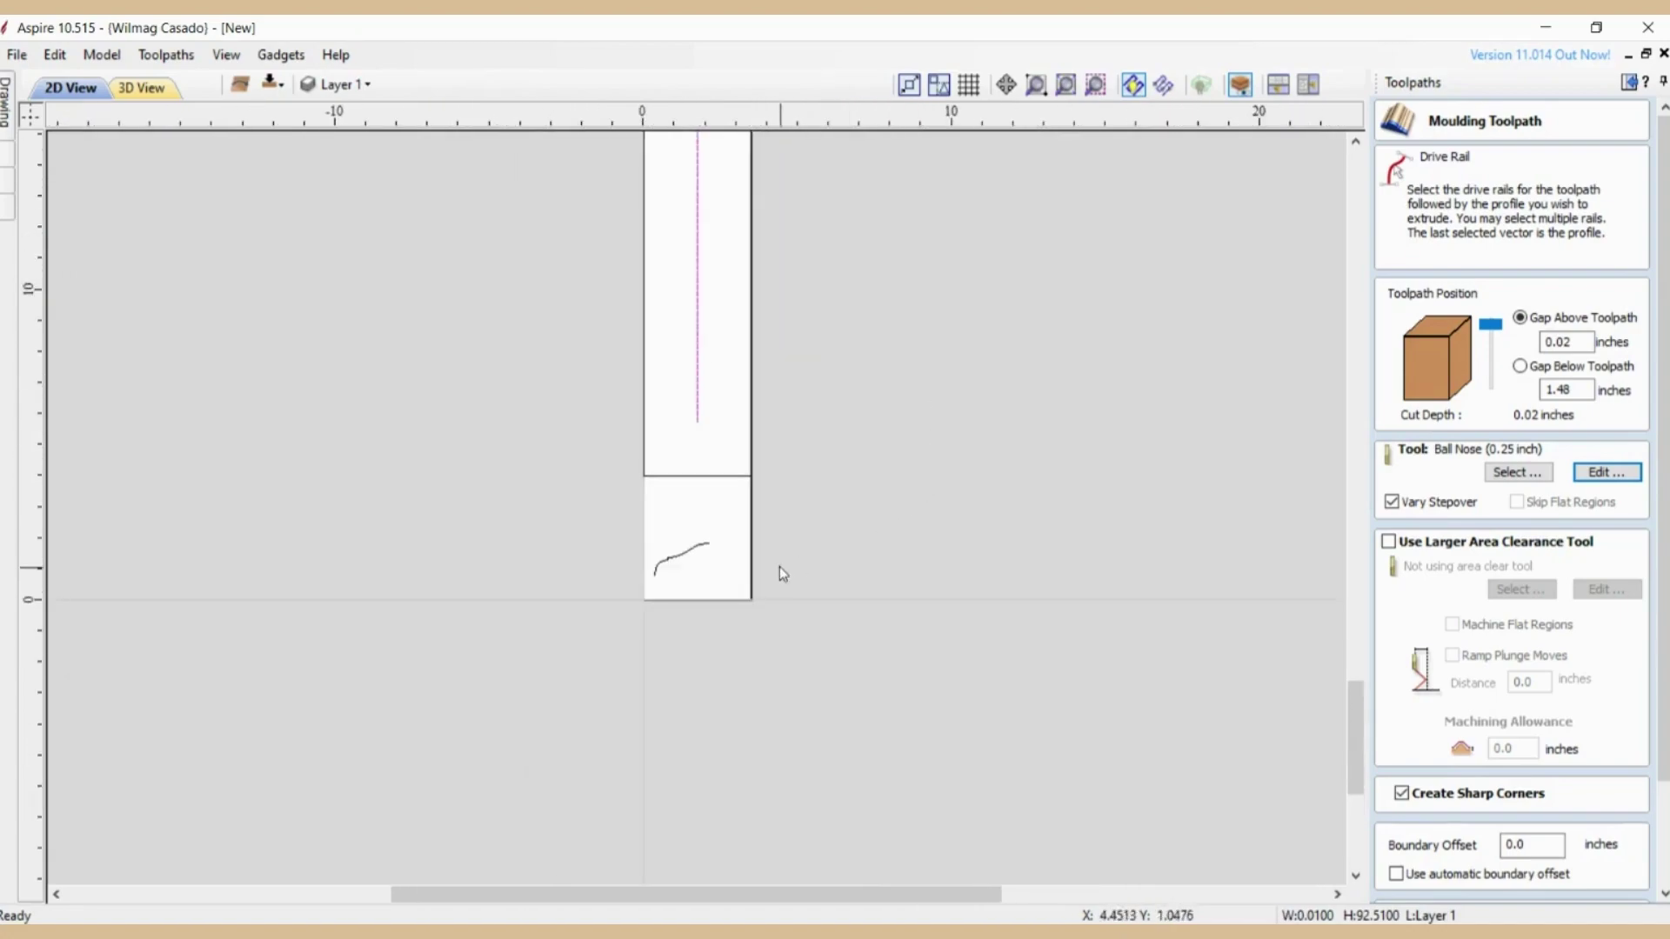
scroll(734, 520, "up", 2)
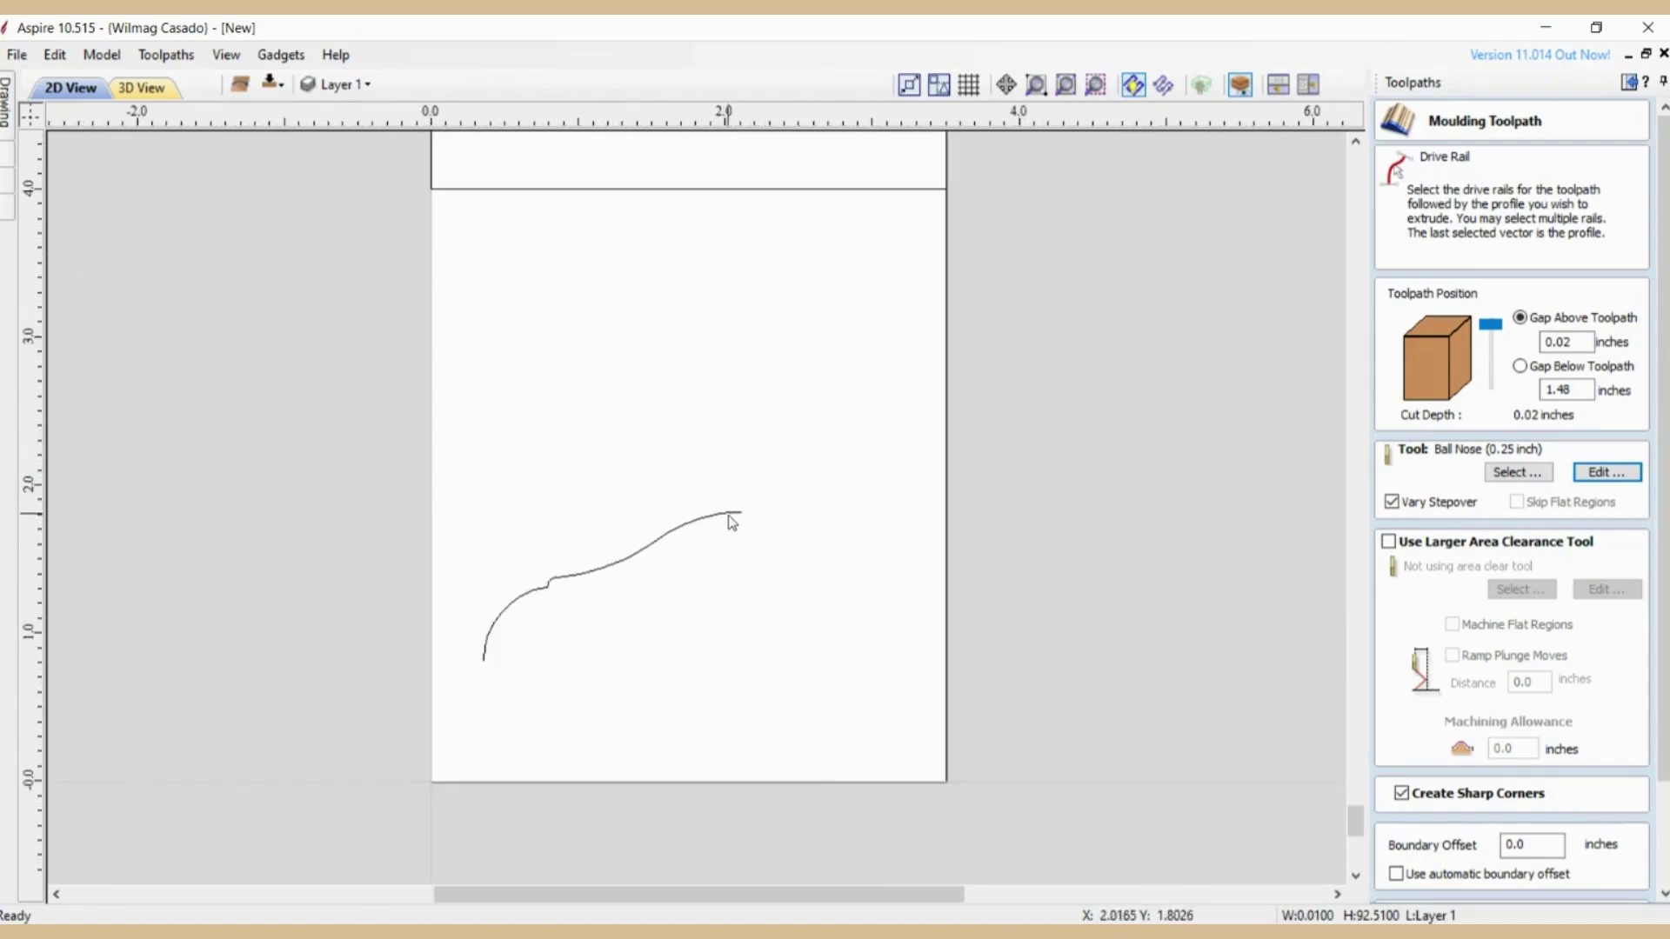
left_click(724, 515)
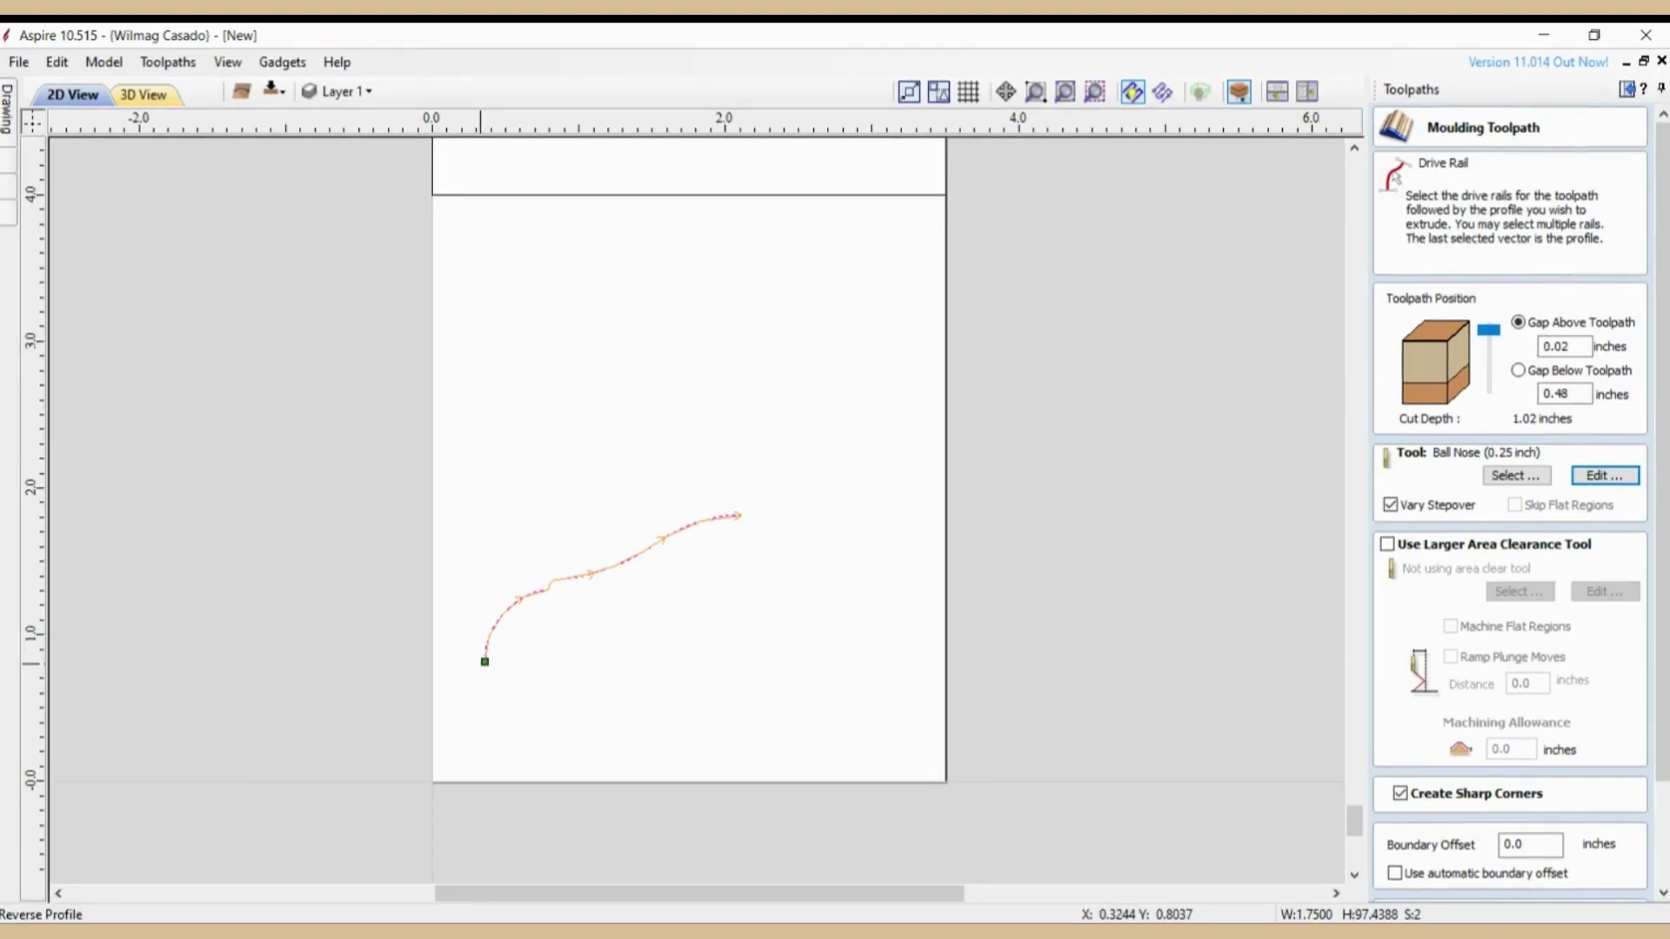
Step: Reverse the moulding profile's direction so that it starts at its upper end, and check its start point against the drive rail's
left_click(517, 681)
scroll(905, 731, "down", 4)
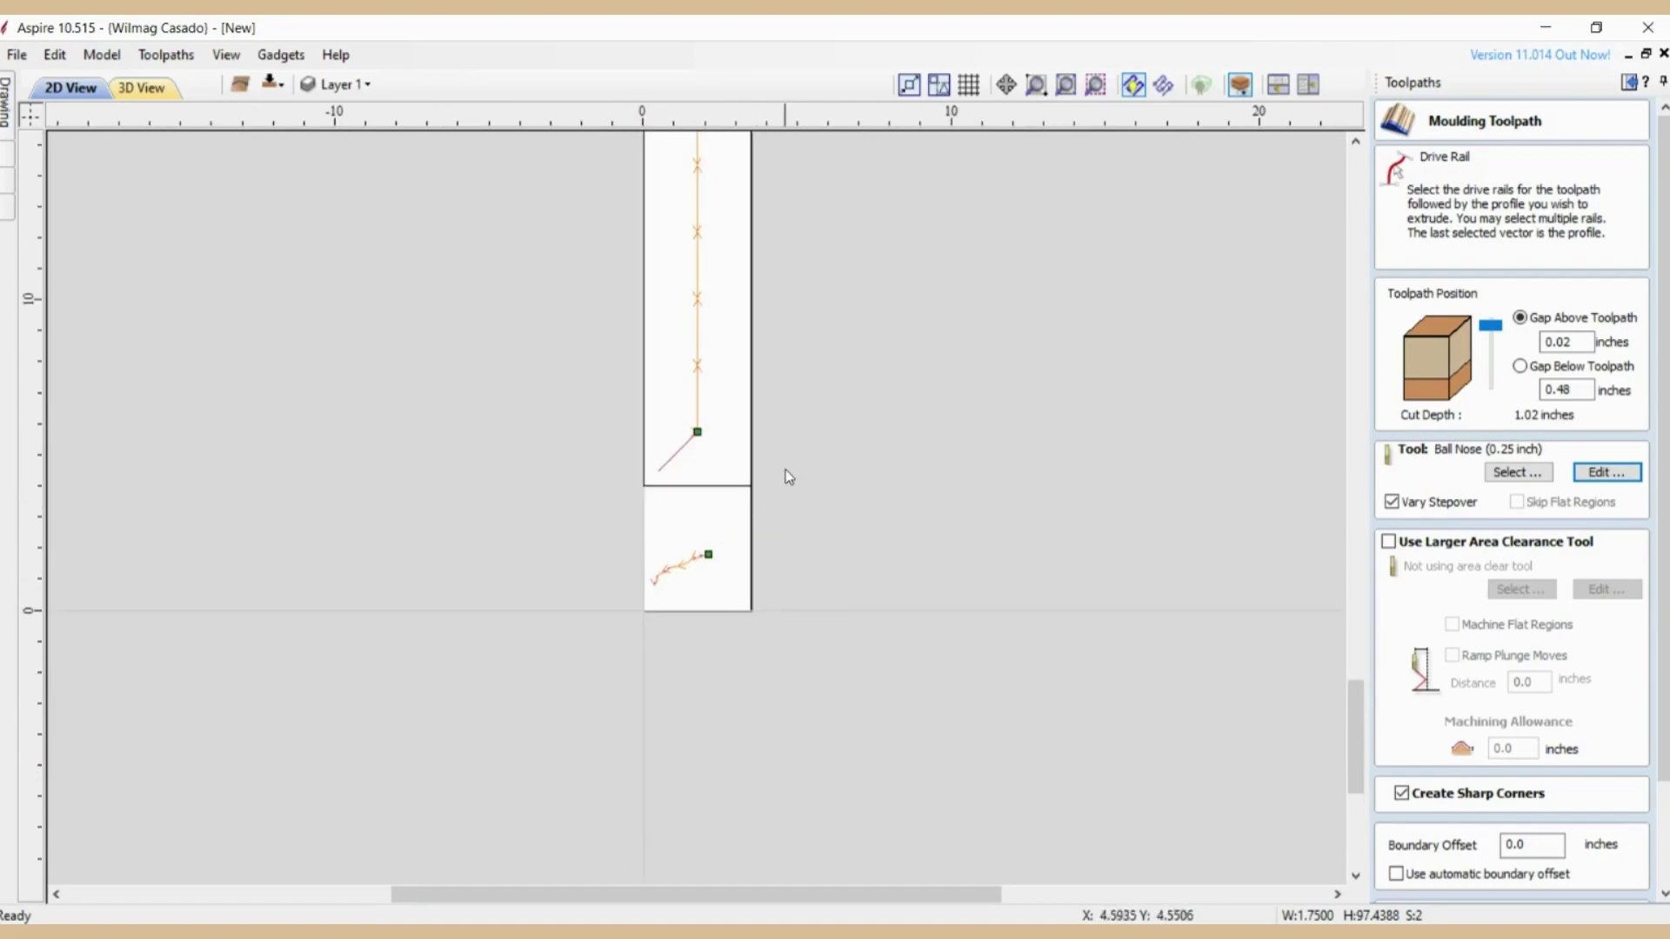
scroll(713, 456, "down", 1)
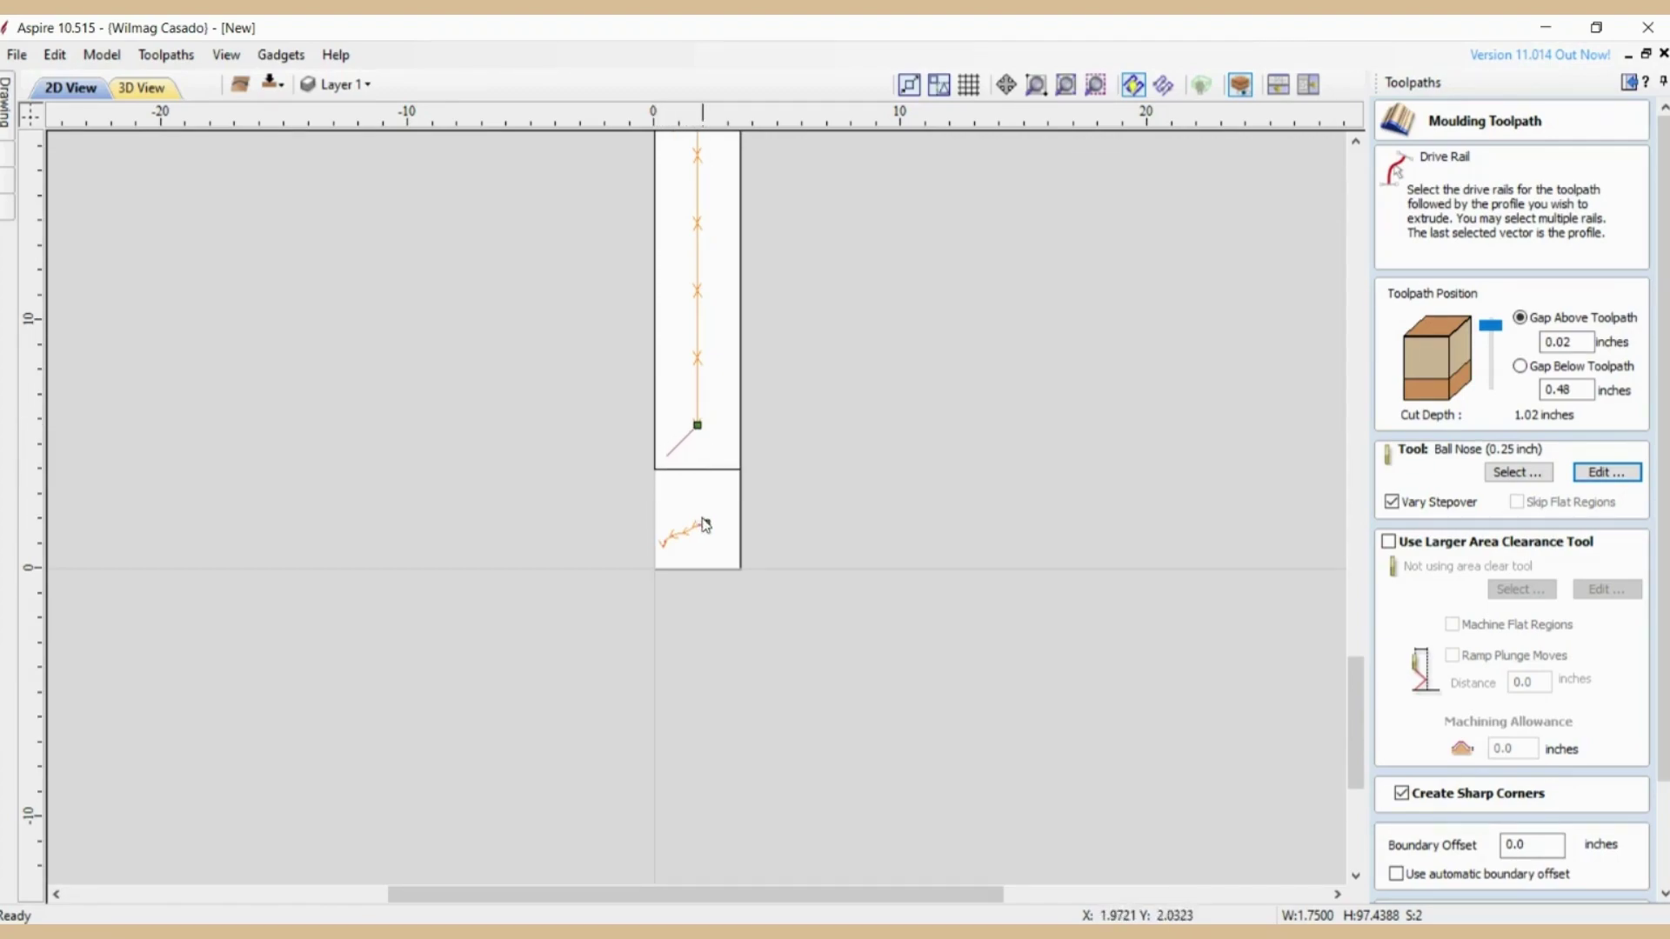
scroll(711, 406, "up", 2)
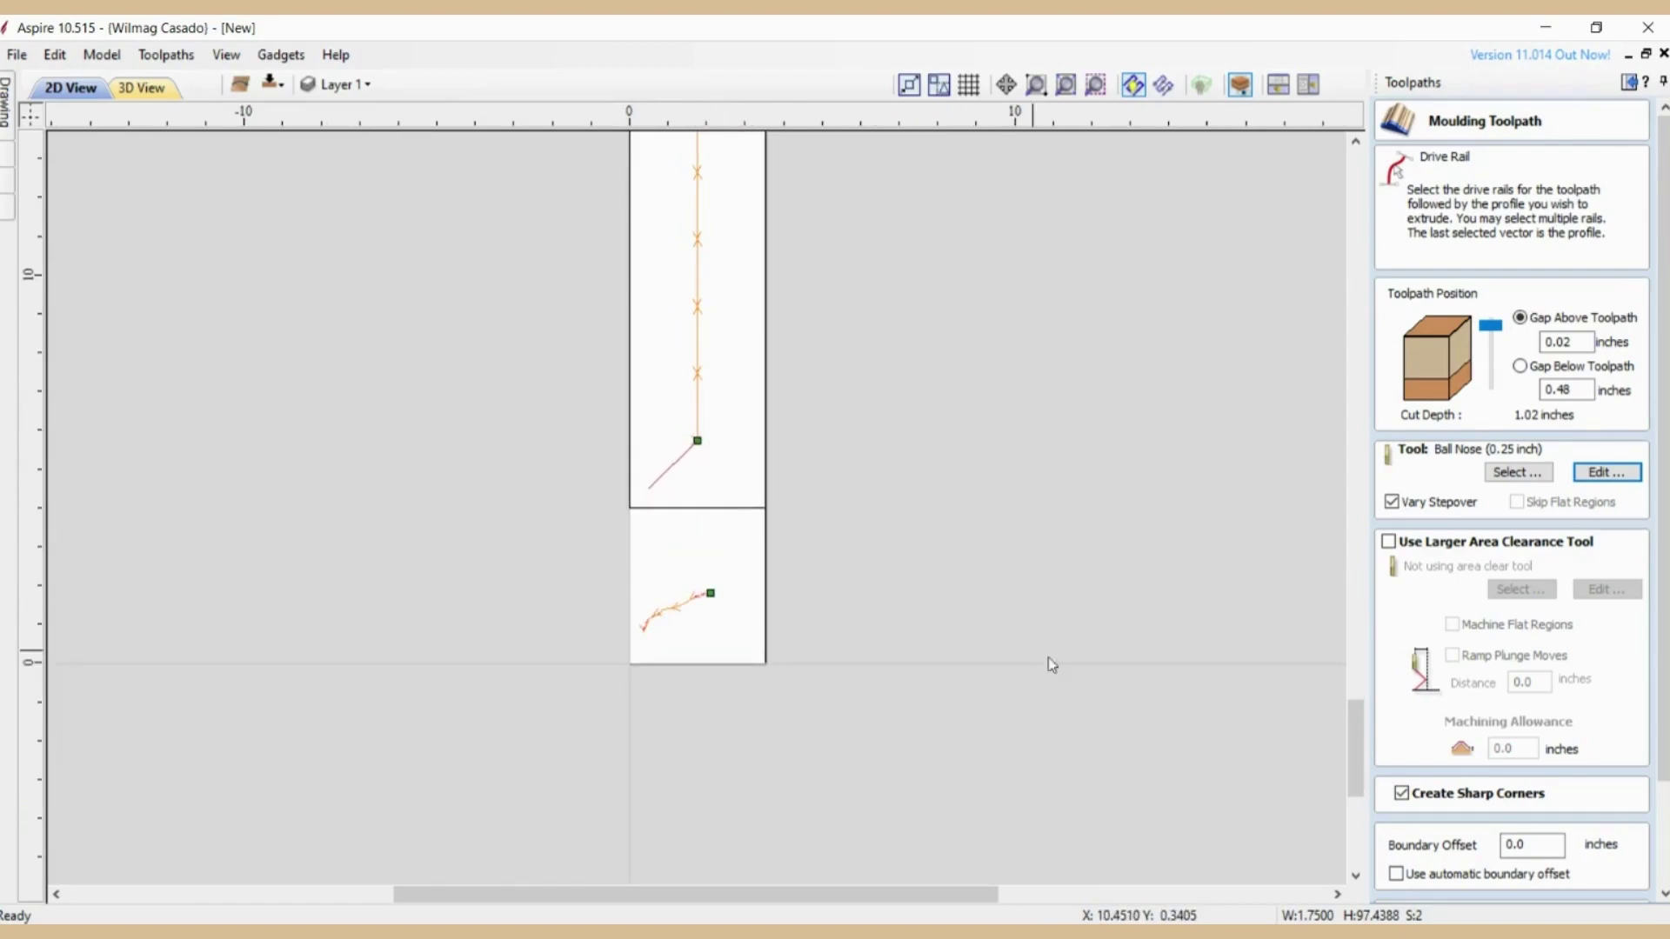
Step: Calculate the moulding toolpath with sharp corners and no boundary offset, and examine its lower end in 3D
scroll(1447, 678, "down", 5)
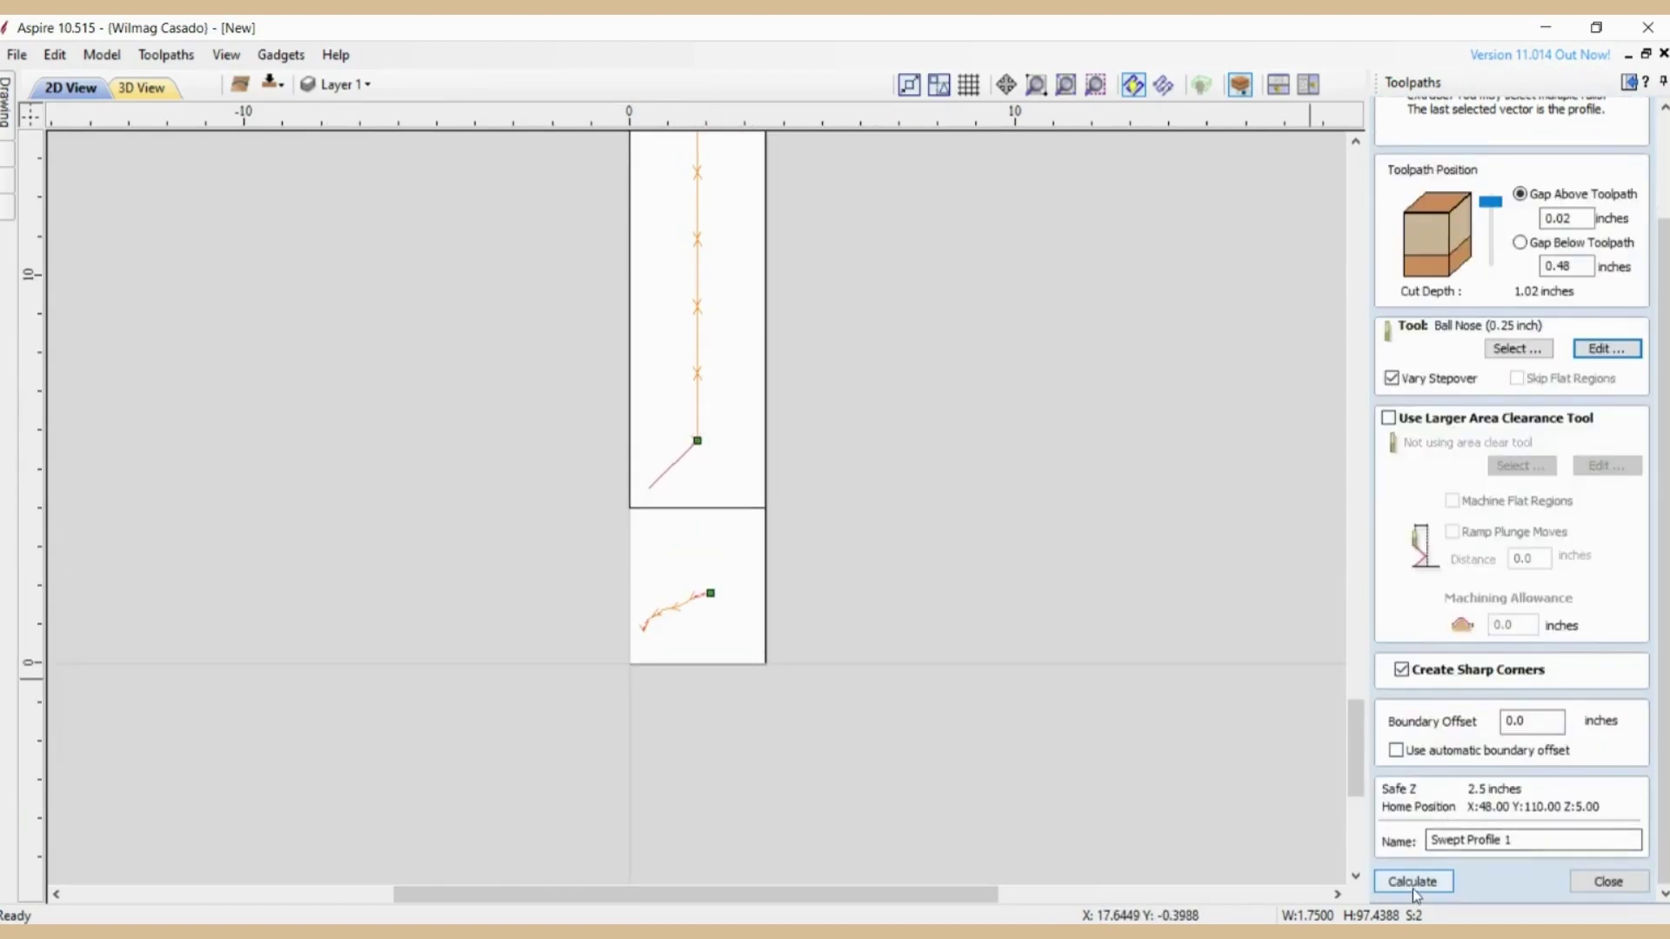
left_click(1524, 842)
left_click(1413, 882)
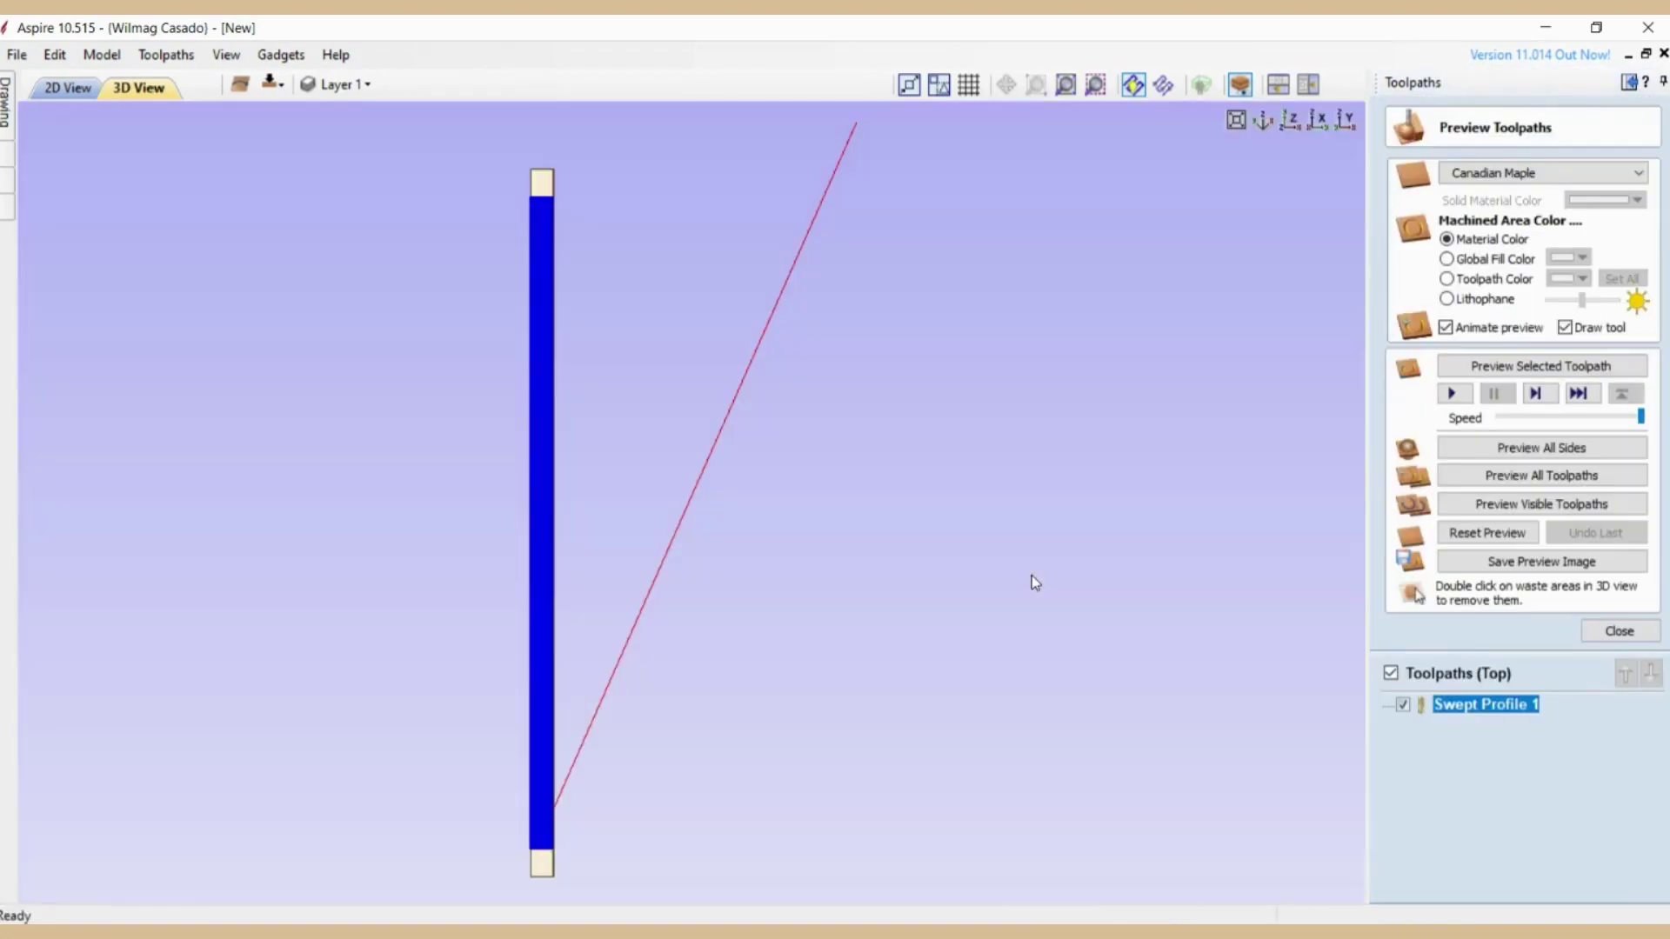
middle_click_drag(598, 812, 702, 681)
scroll(678, 715, "up", 3)
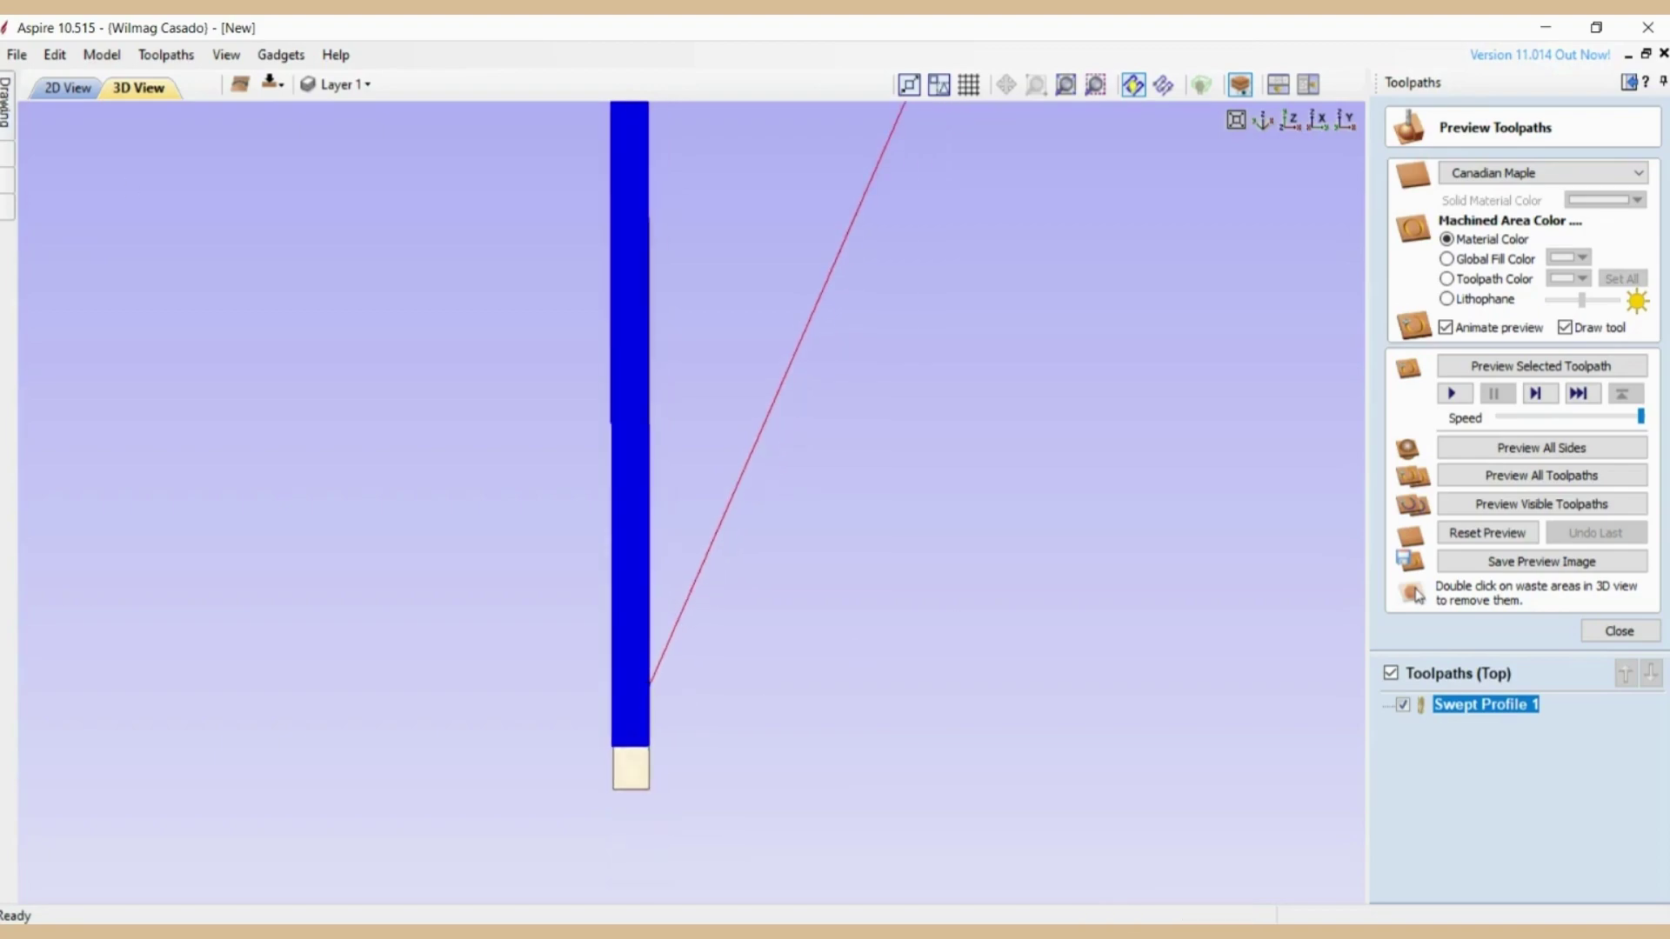
Step: Close the toolpath preview and set up a 2D profile toolpath 1.5 inches deep, outside the vectors, with the 0.5 inch end mill
left_click(54, 89)
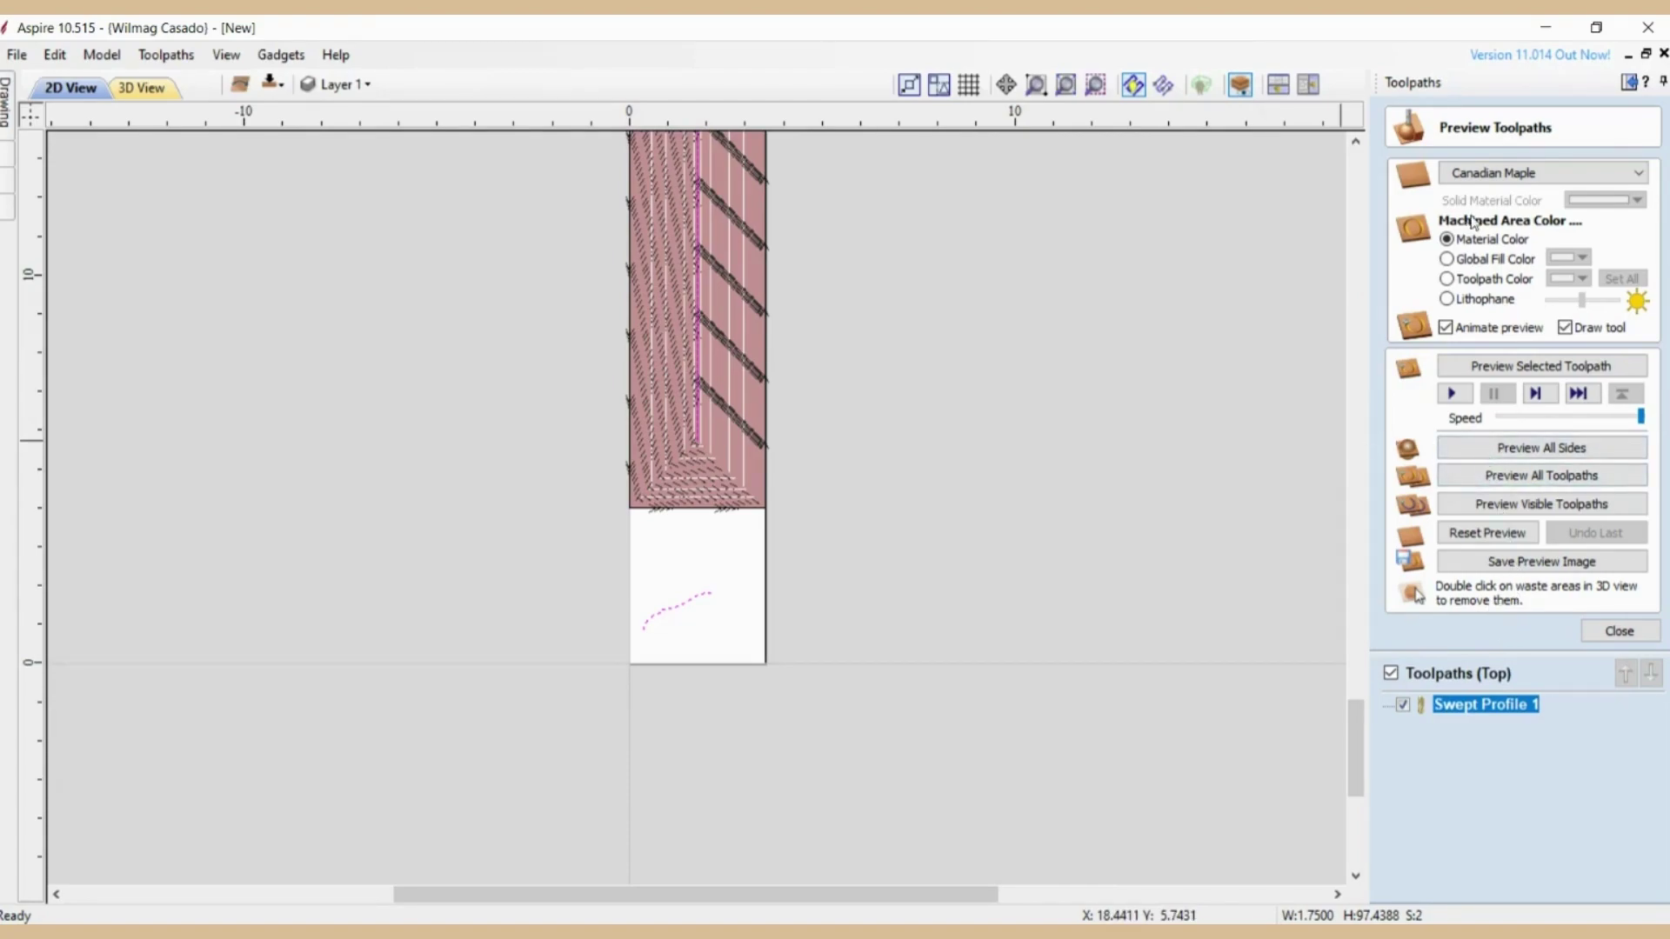
left_click(1619, 631)
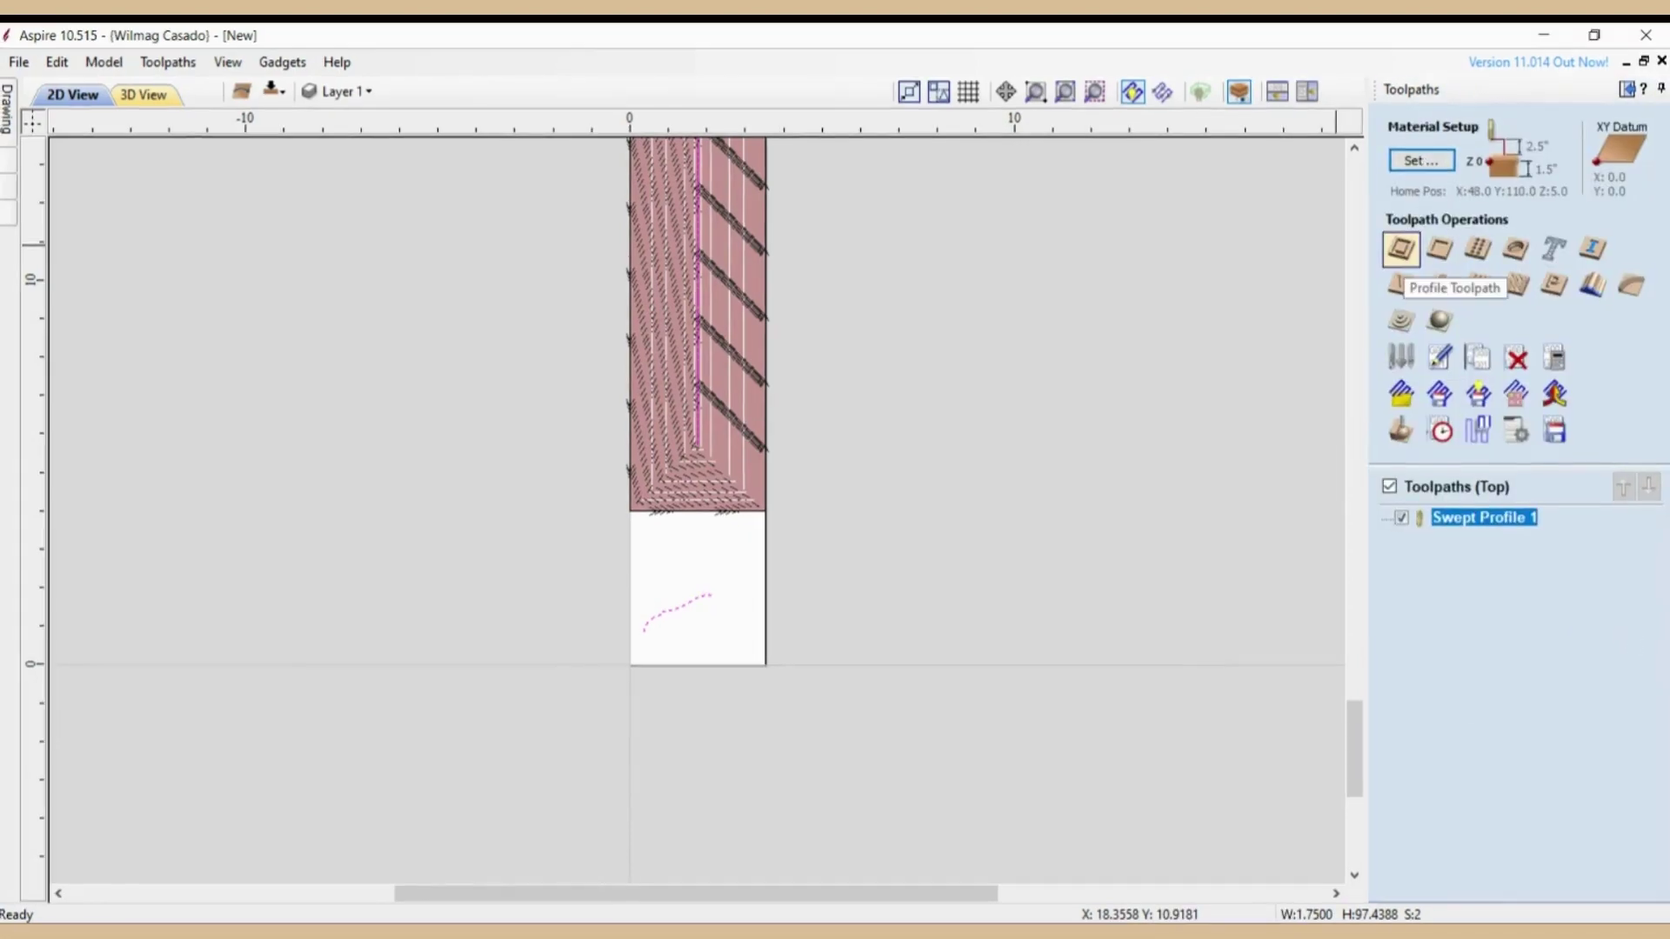
left_click(1403, 242)
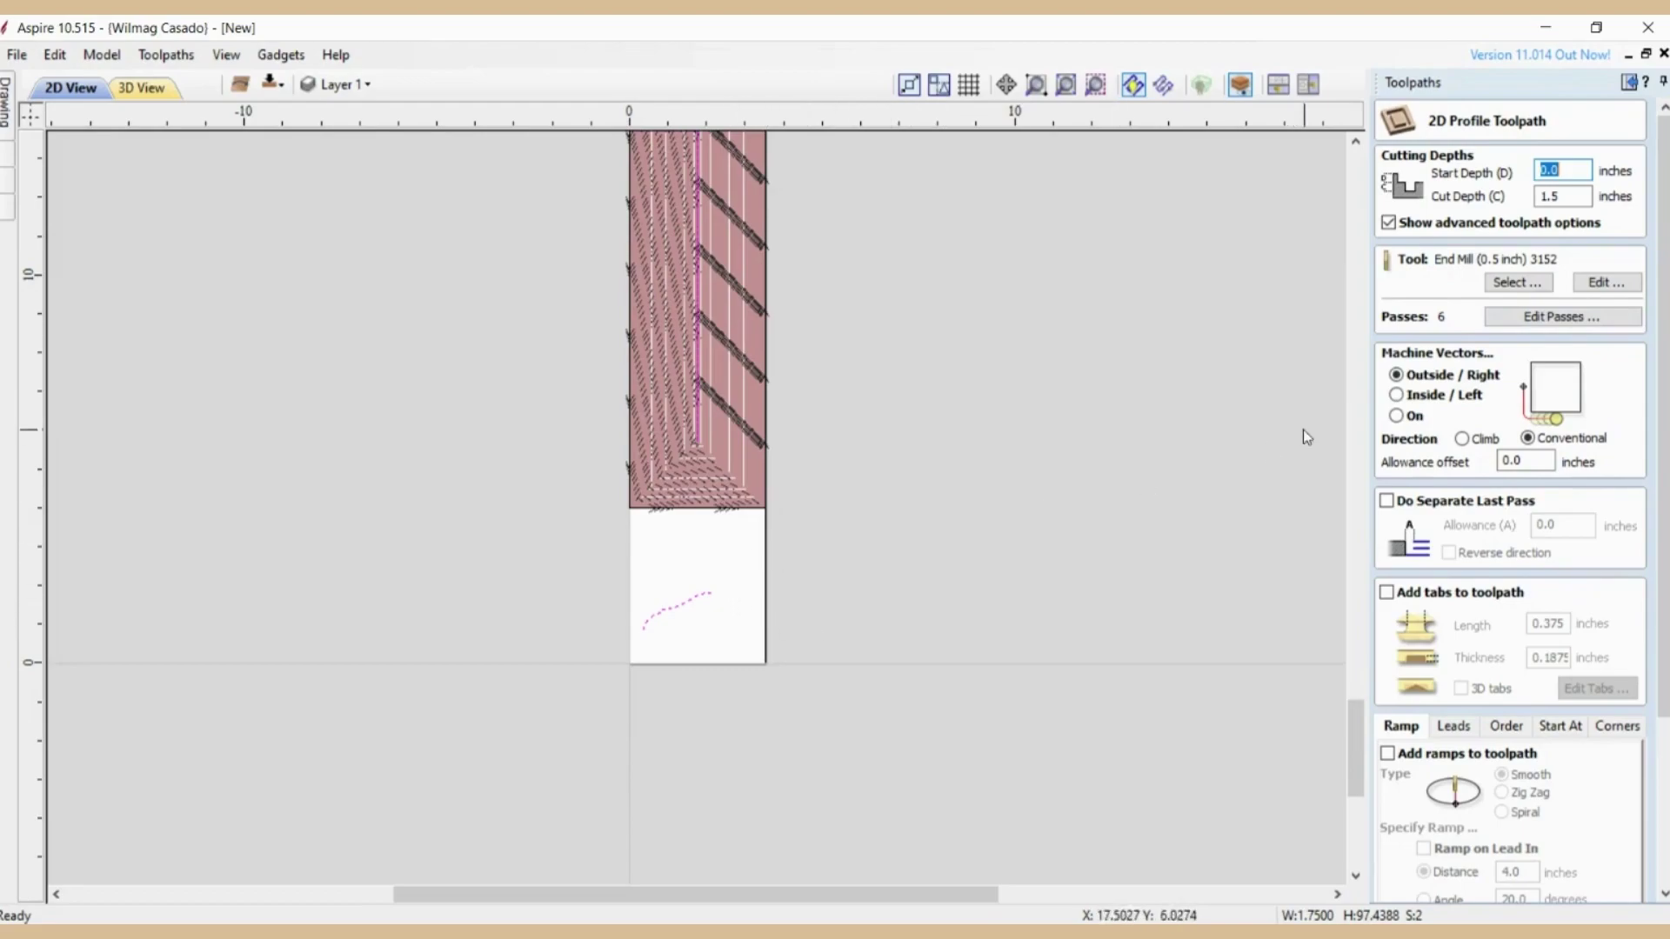
left_click(1565, 197)
scroll(1655, 668, "down", 1)
scroll(1655, 668, "down", 5)
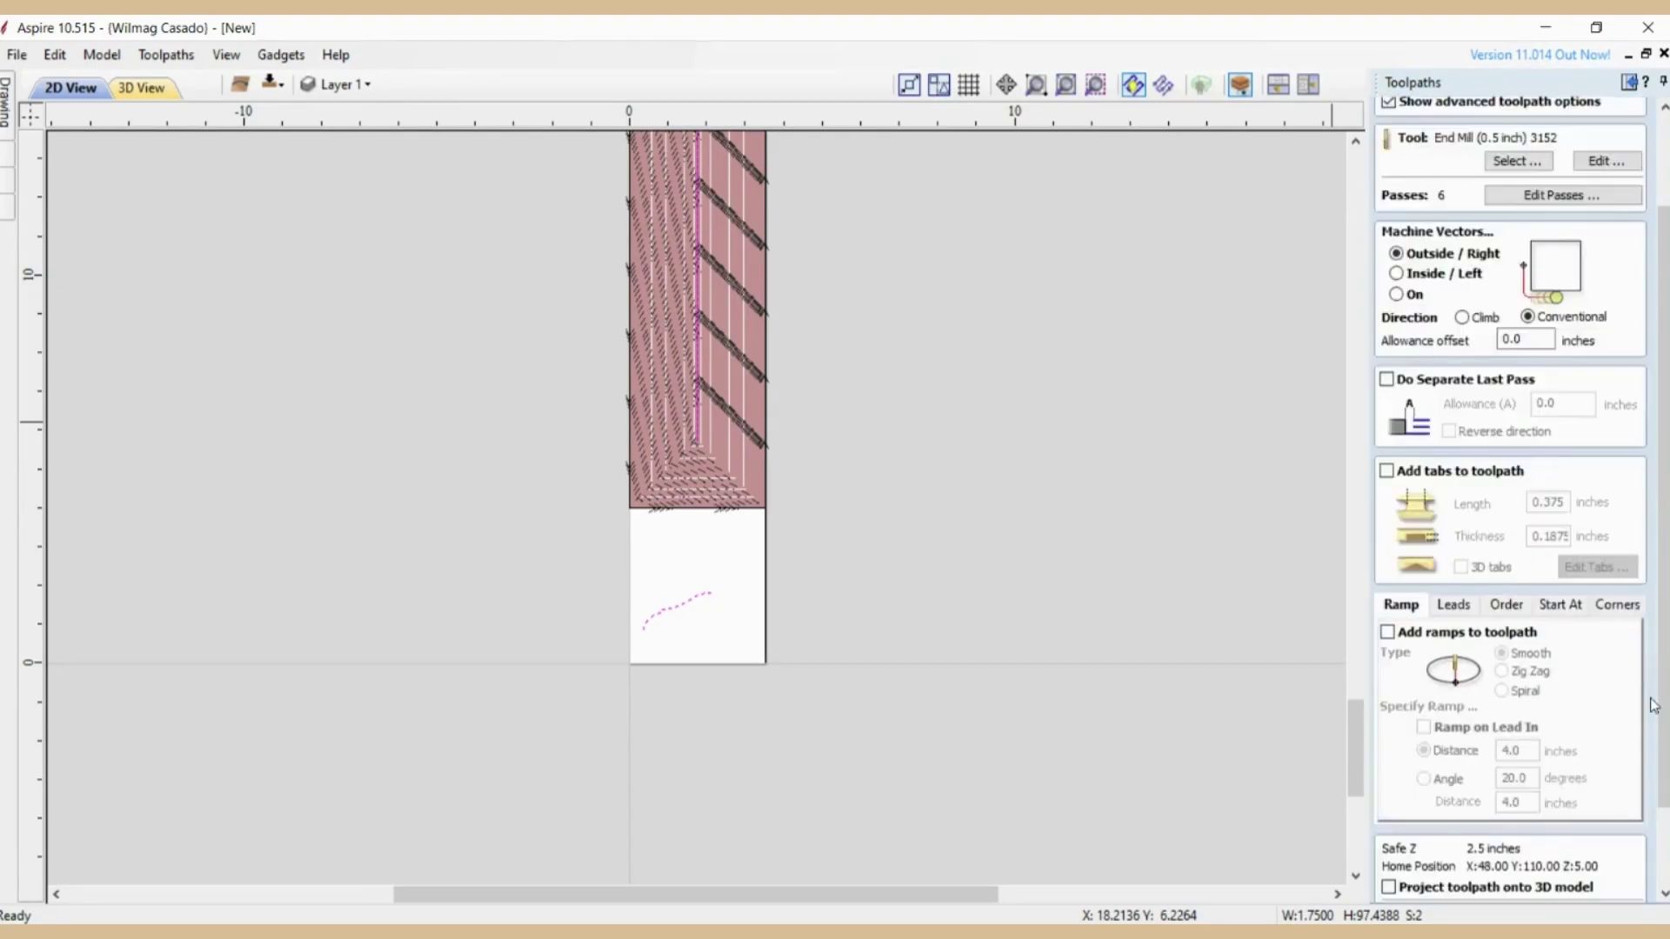
scroll(1548, 632, "up", 2)
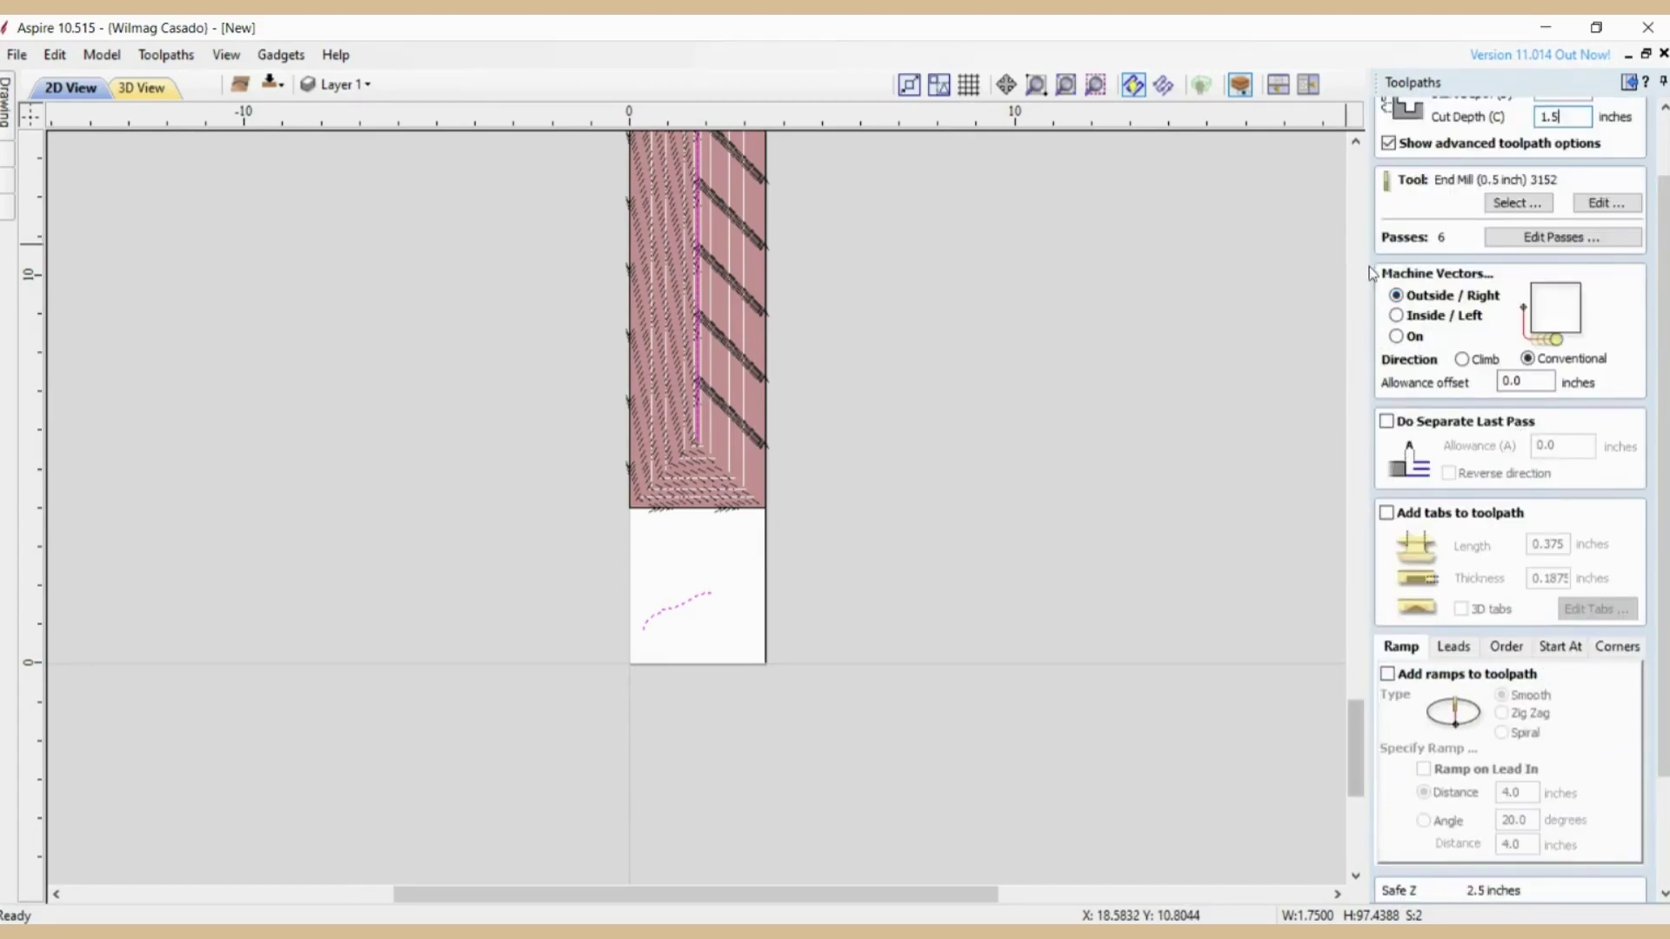
scroll(1531, 479, "down", 3)
scroll(1526, 494, "down", 1)
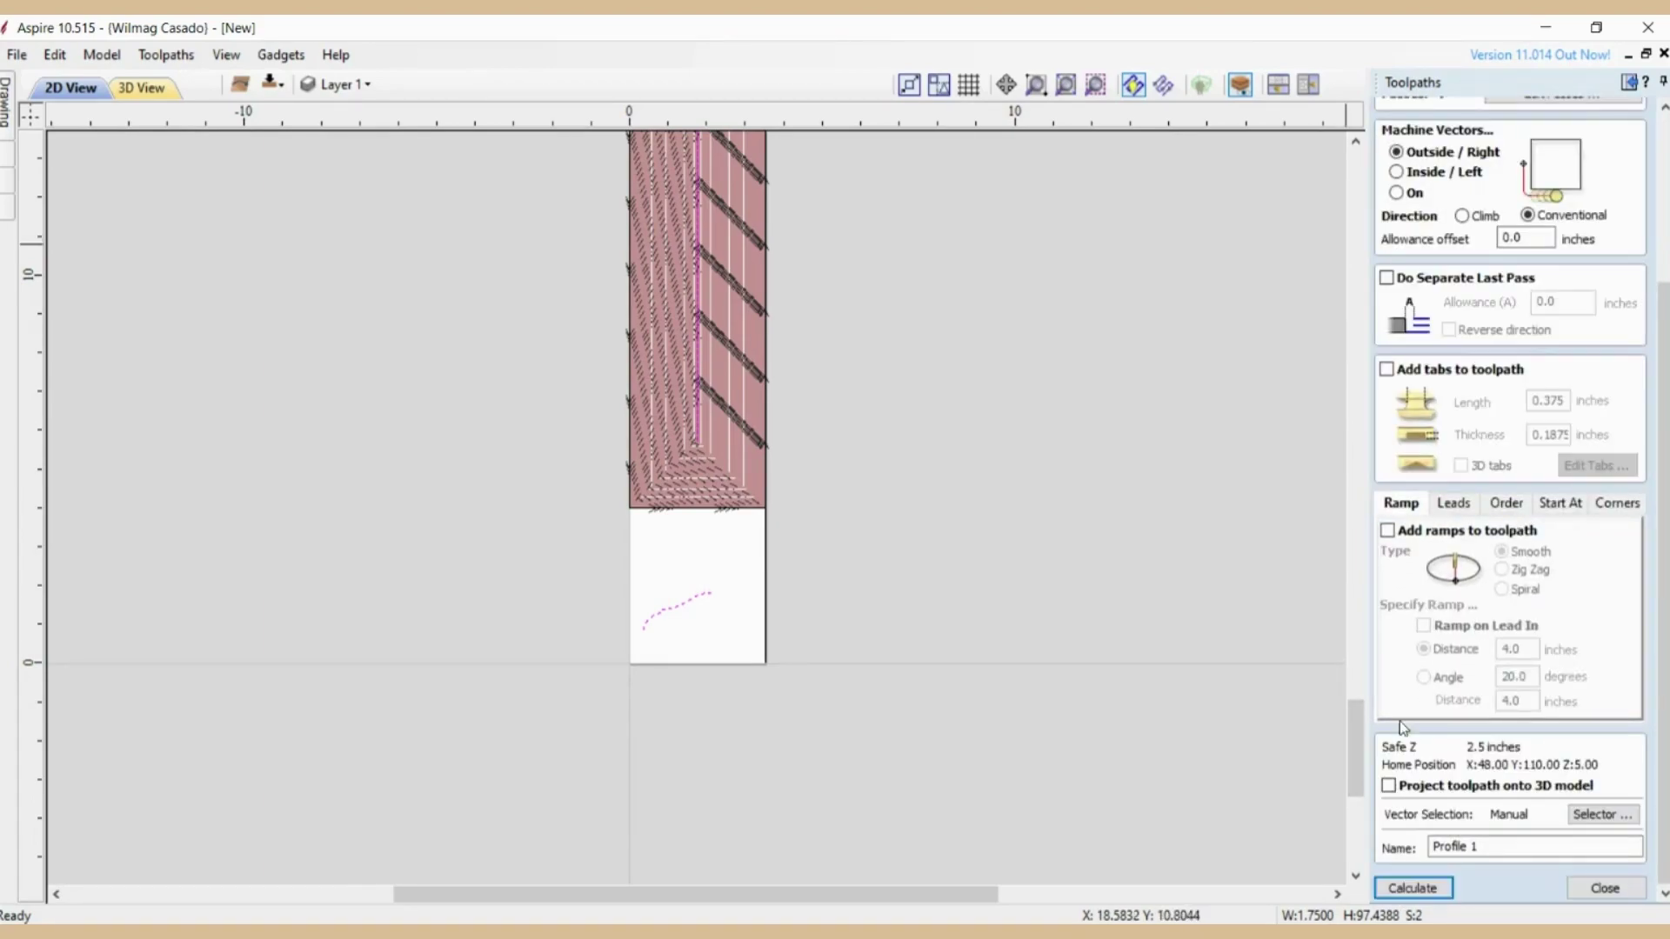
Step: Name the profile toolpath "Profile Cut for preview" and try to calculate it from the current vector selection
left_click(1485, 845)
key("BackSpace")
type("Cut for preview")
left_click(1429, 885)
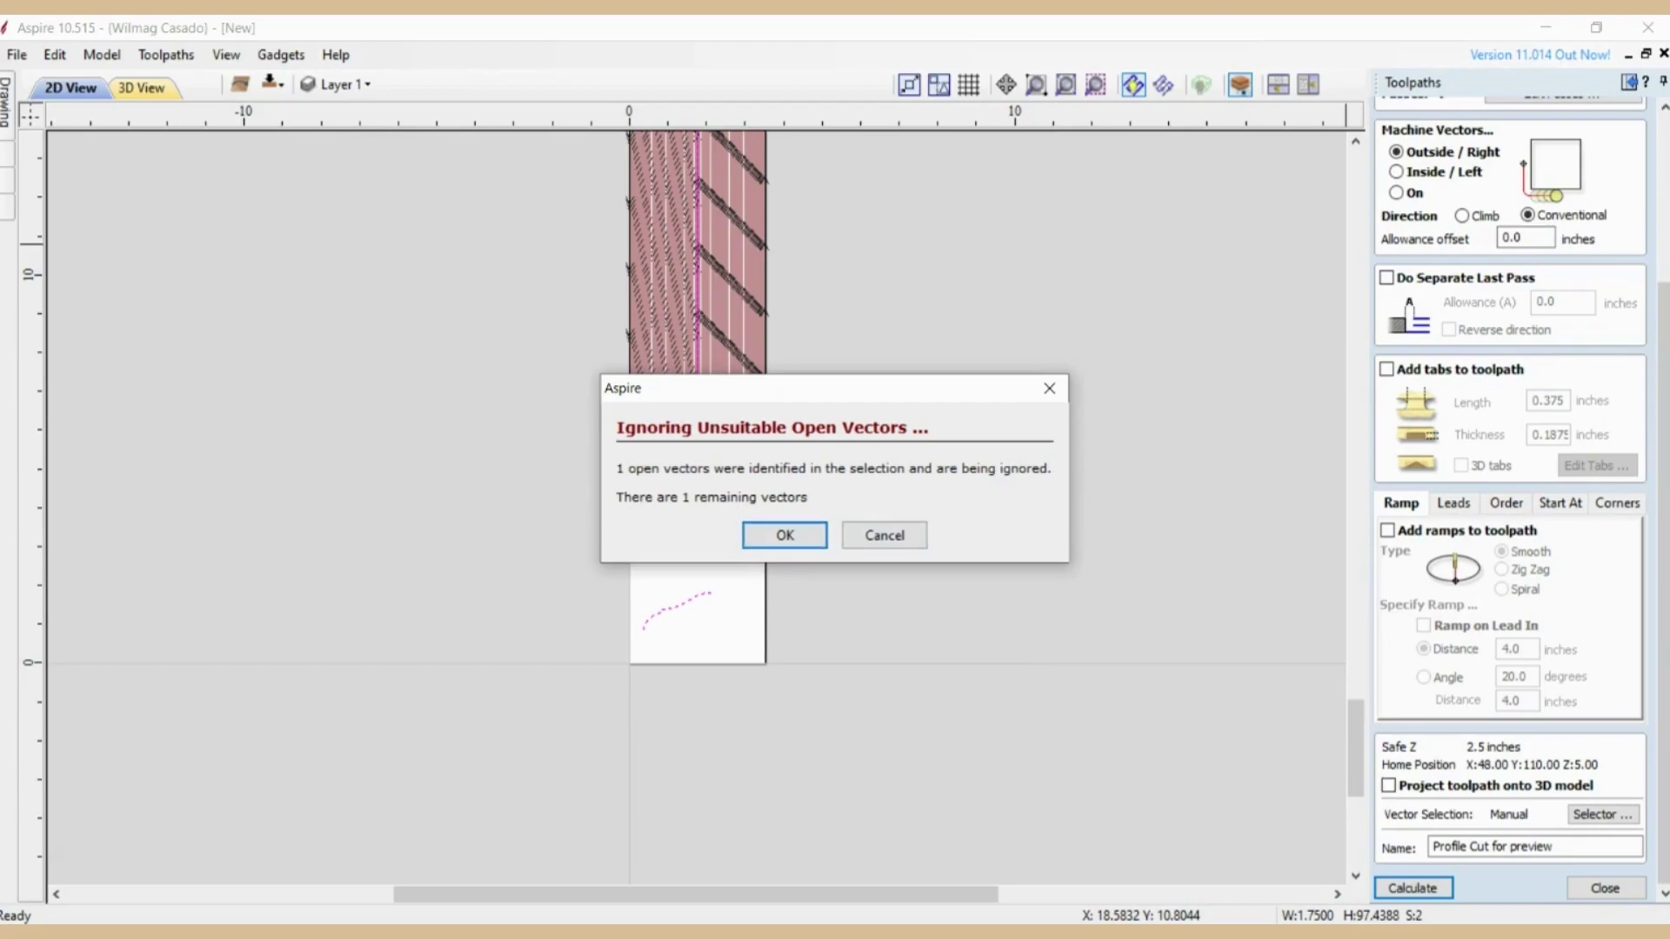
left_click(885, 535)
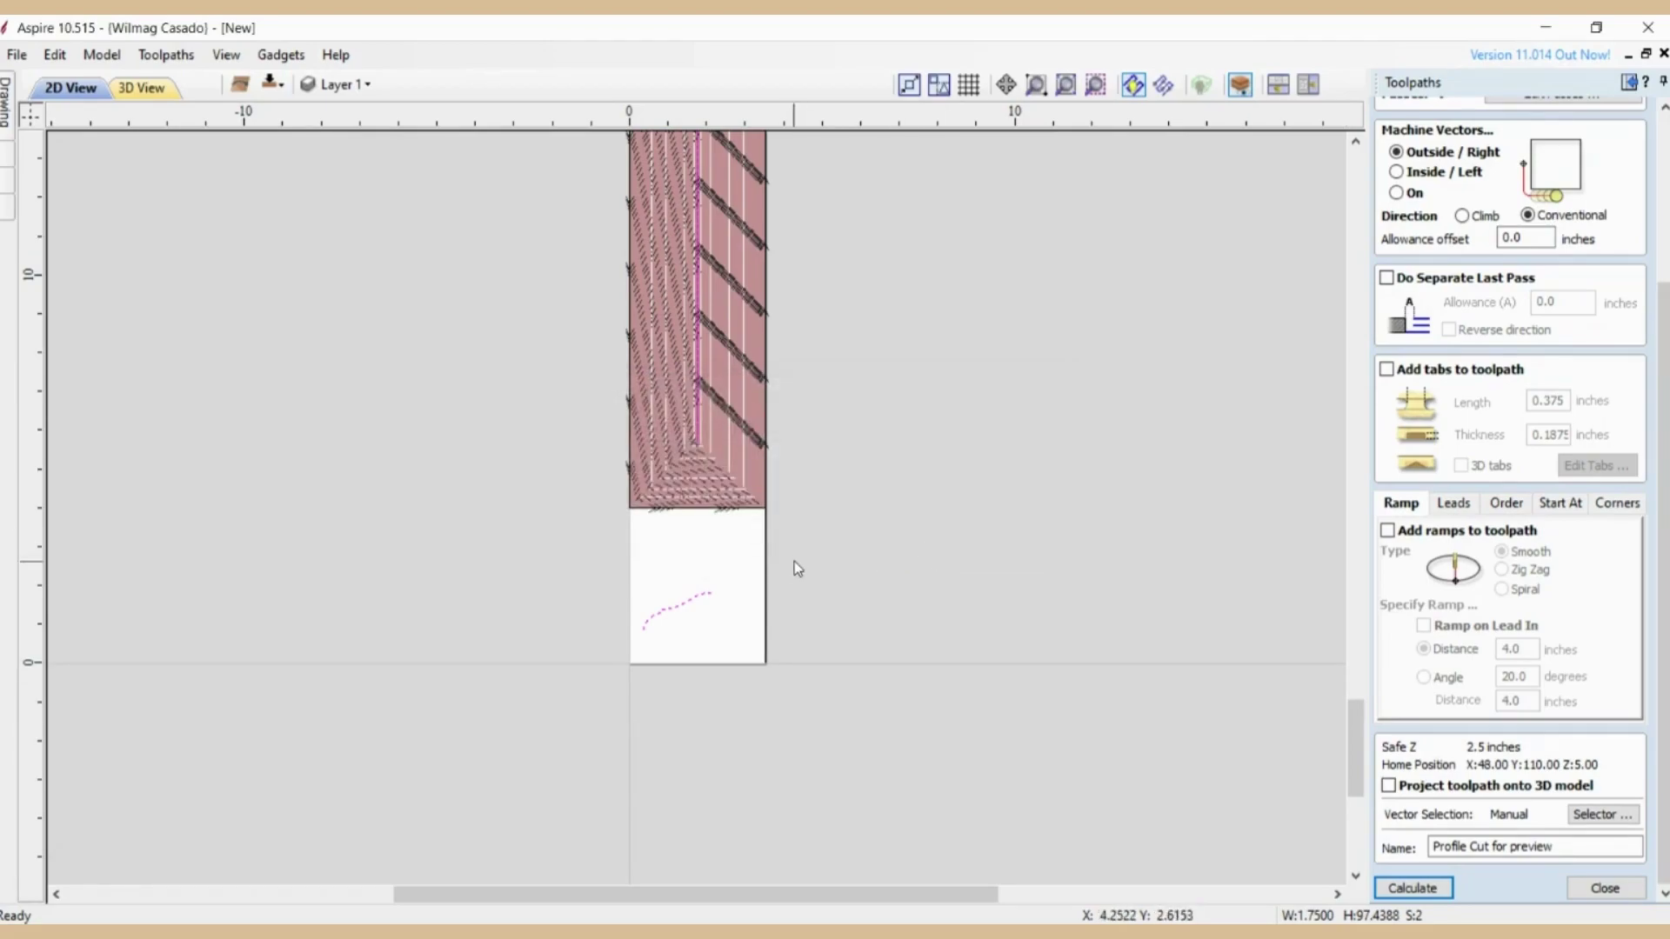
Step: Select only the outer 3.5 by 96 inch rectangle and calculate the profile toolpath around it
scroll(702, 504, "up", 5)
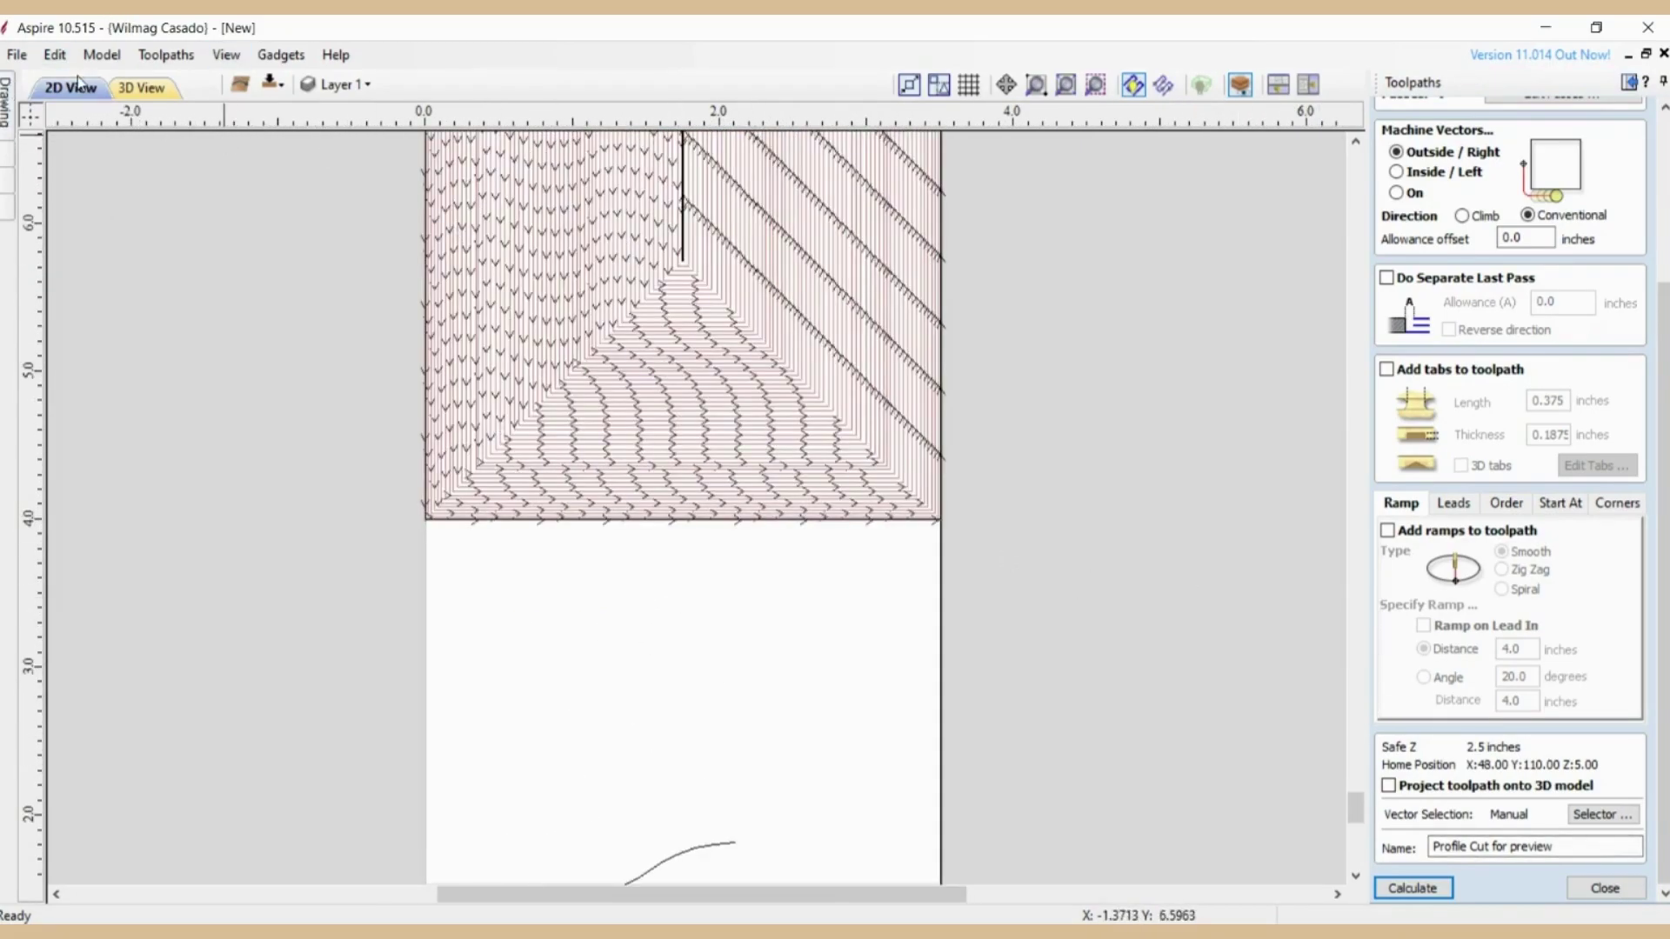
left_click(463, 521)
scroll(962, 556, "down", 4)
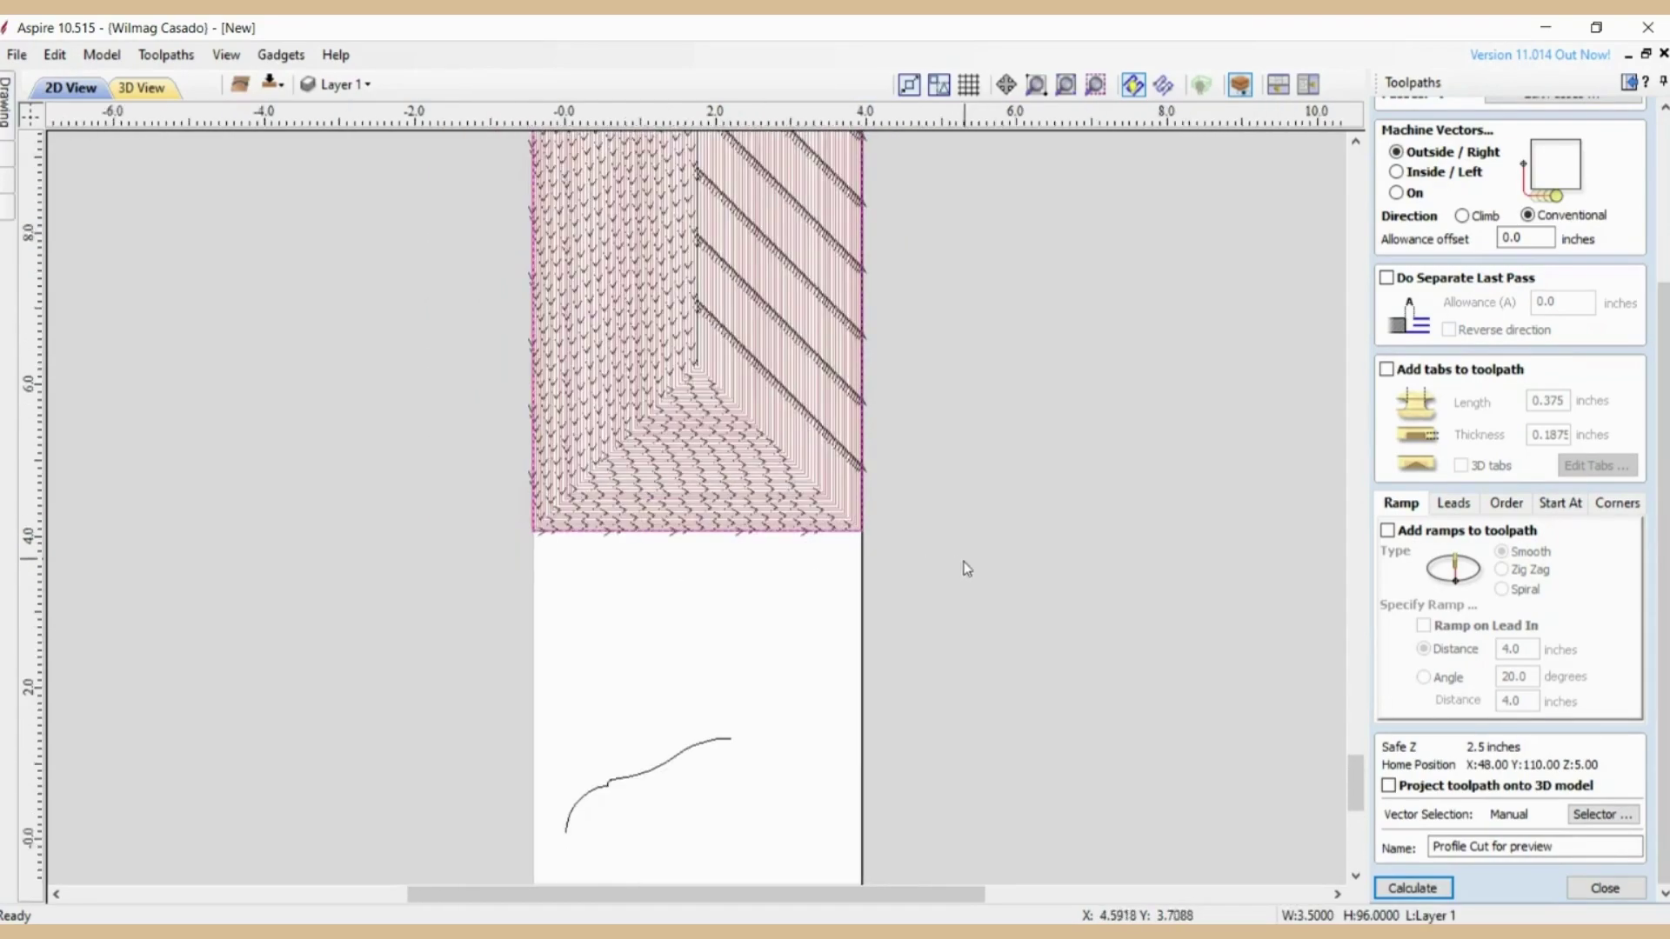
left_click(748, 565)
scroll(735, 577, "up", 1)
scroll(735, 577, "up", 4)
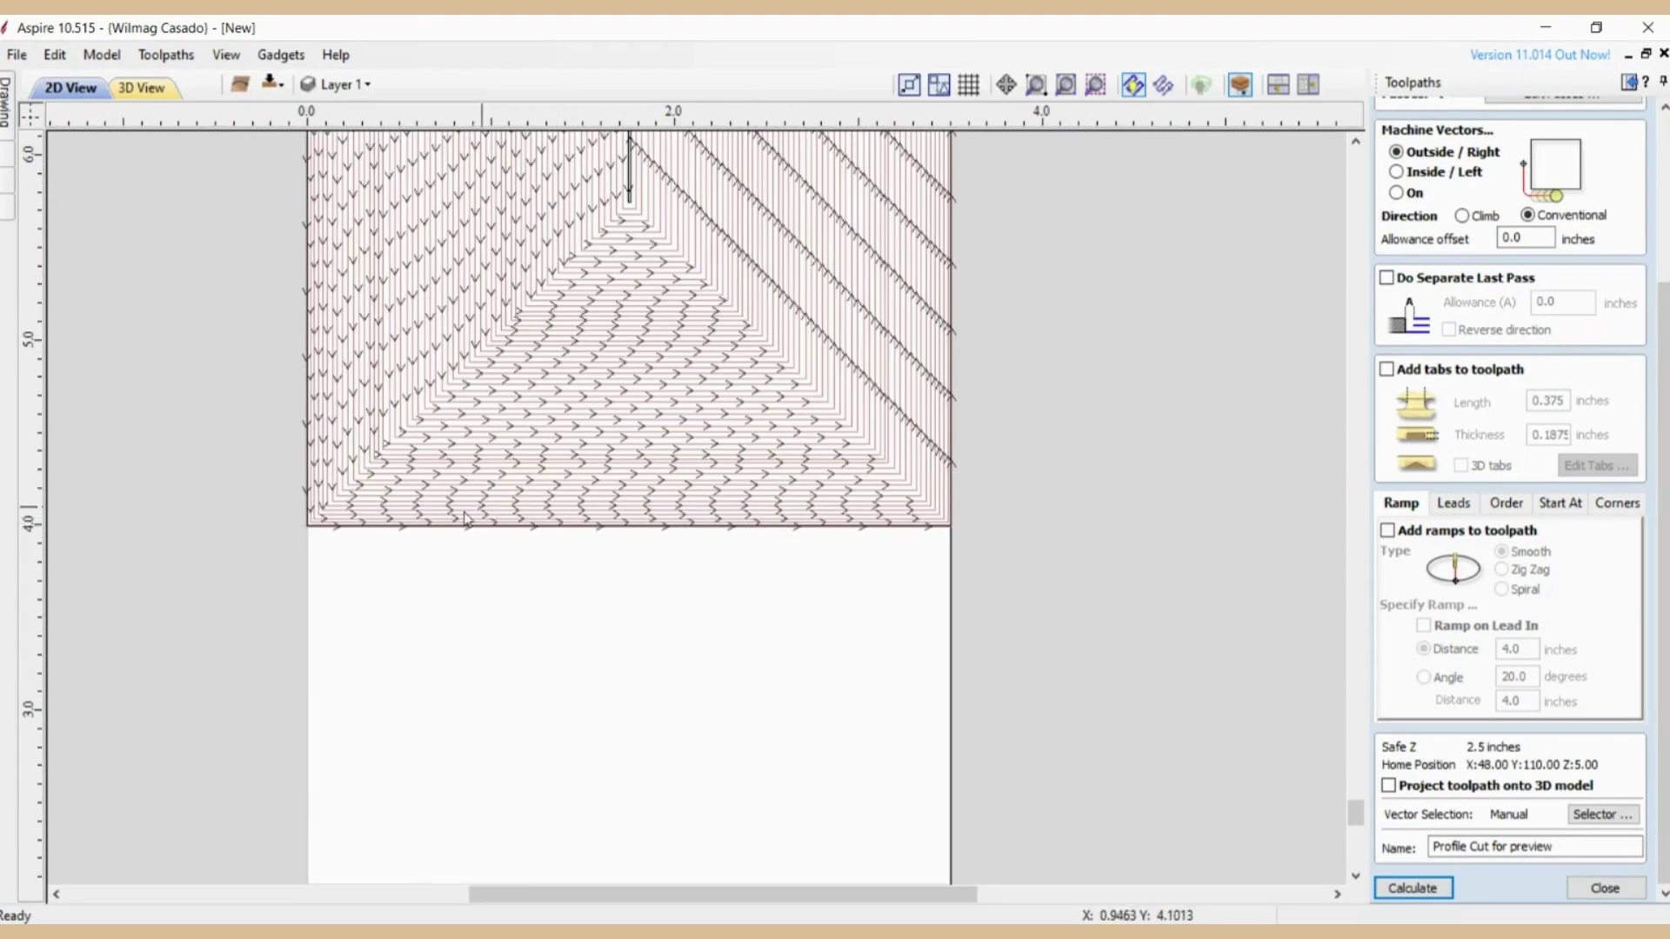
left_click(324, 527)
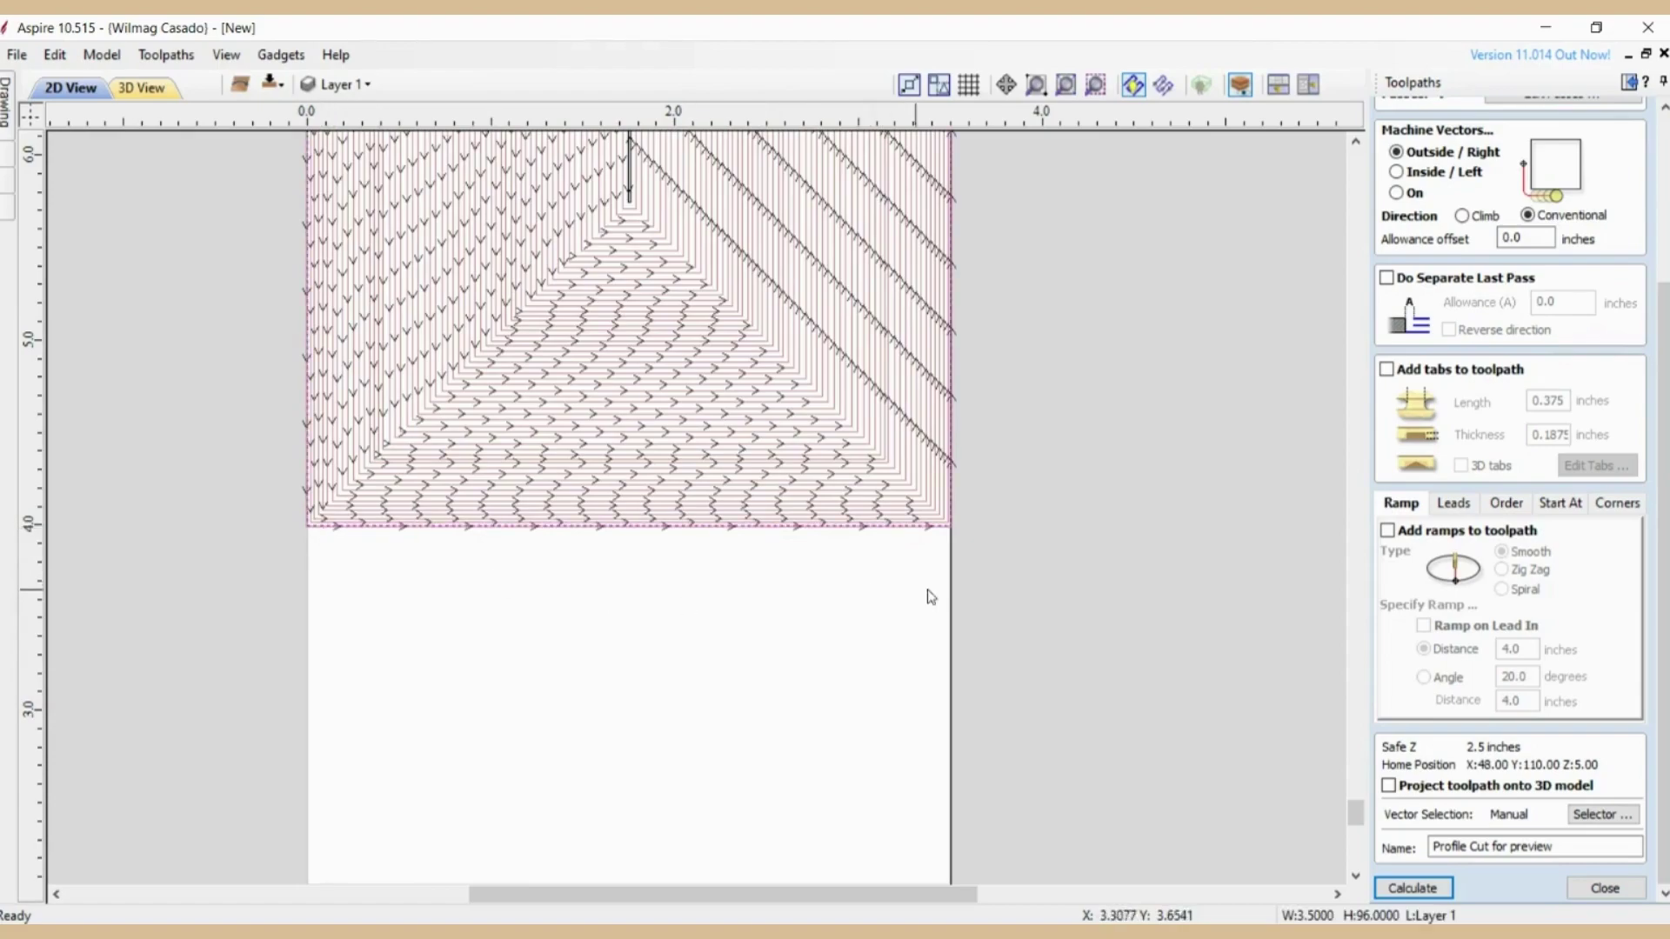
scroll(899, 589, "down", 1)
scroll(973, 623, "down", 2)
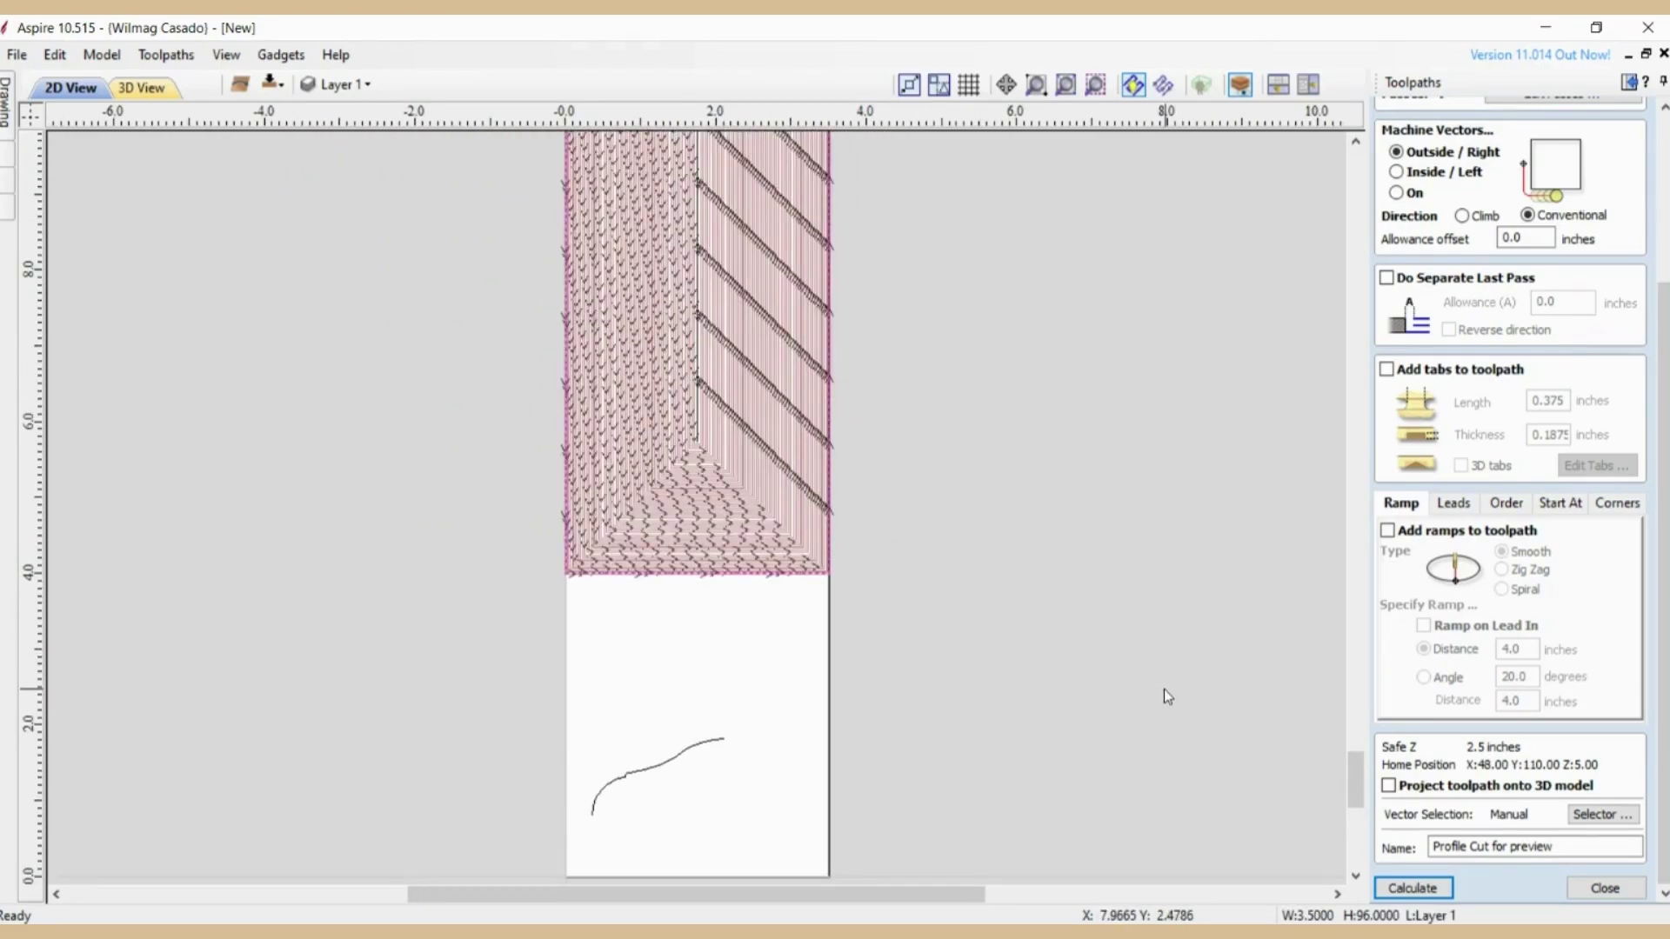
left_click(1412, 888)
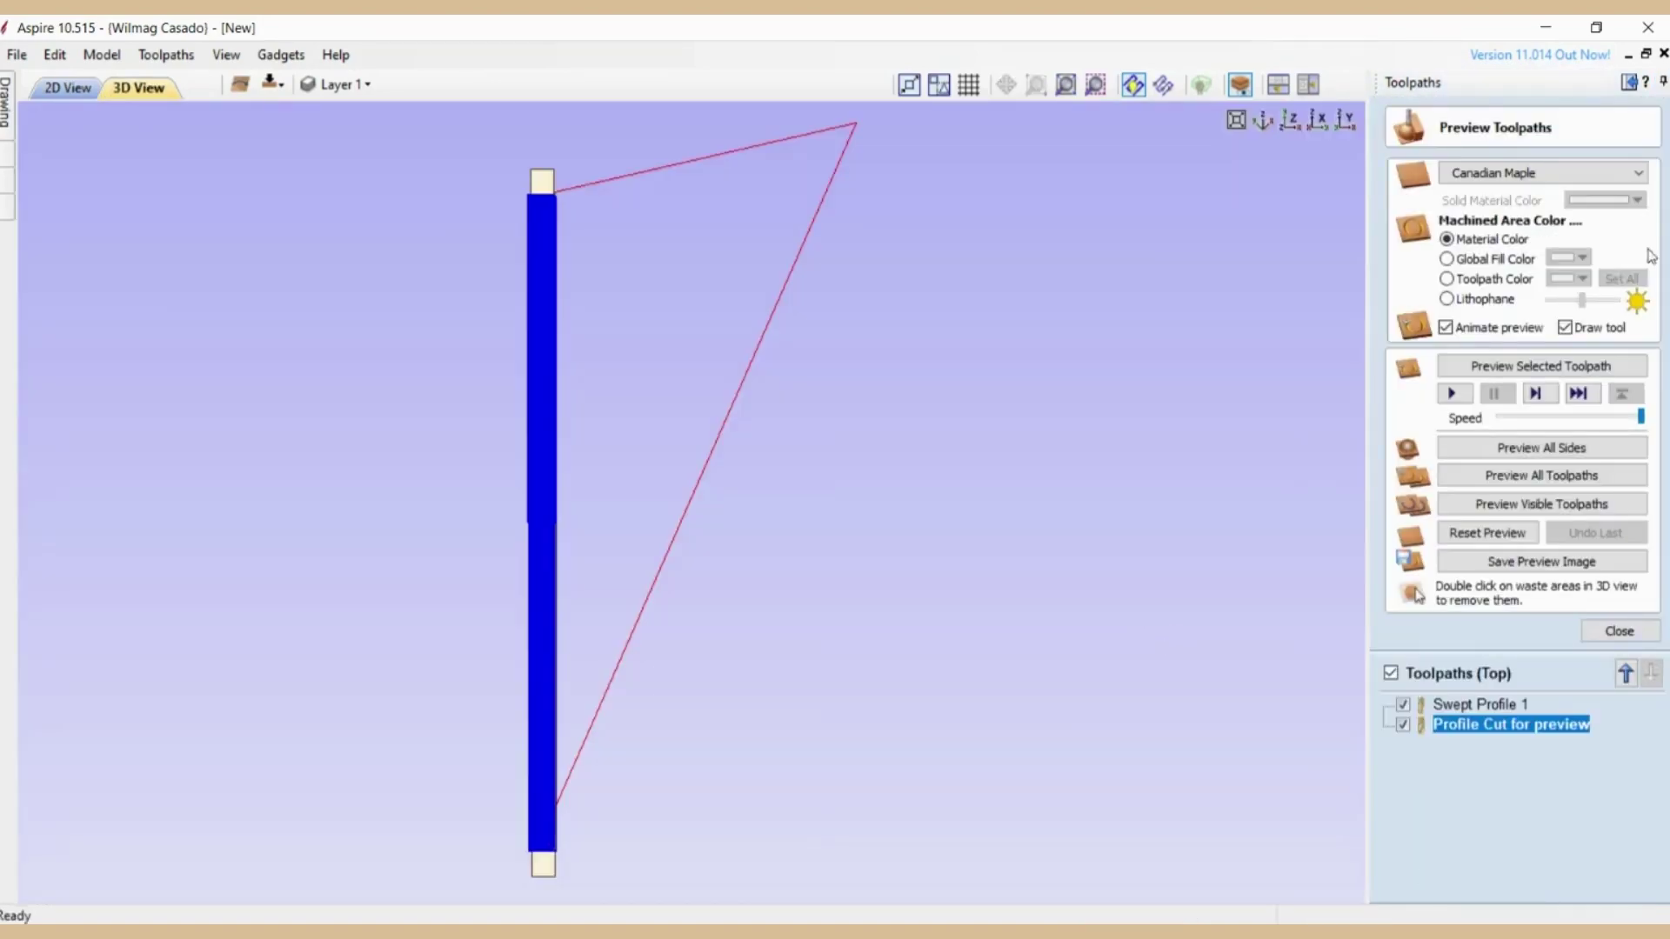
Step: Preview all toolpaths on the Canadian Maple board and examine the lower end of the cut moulding in 3D
left_click(1545, 479)
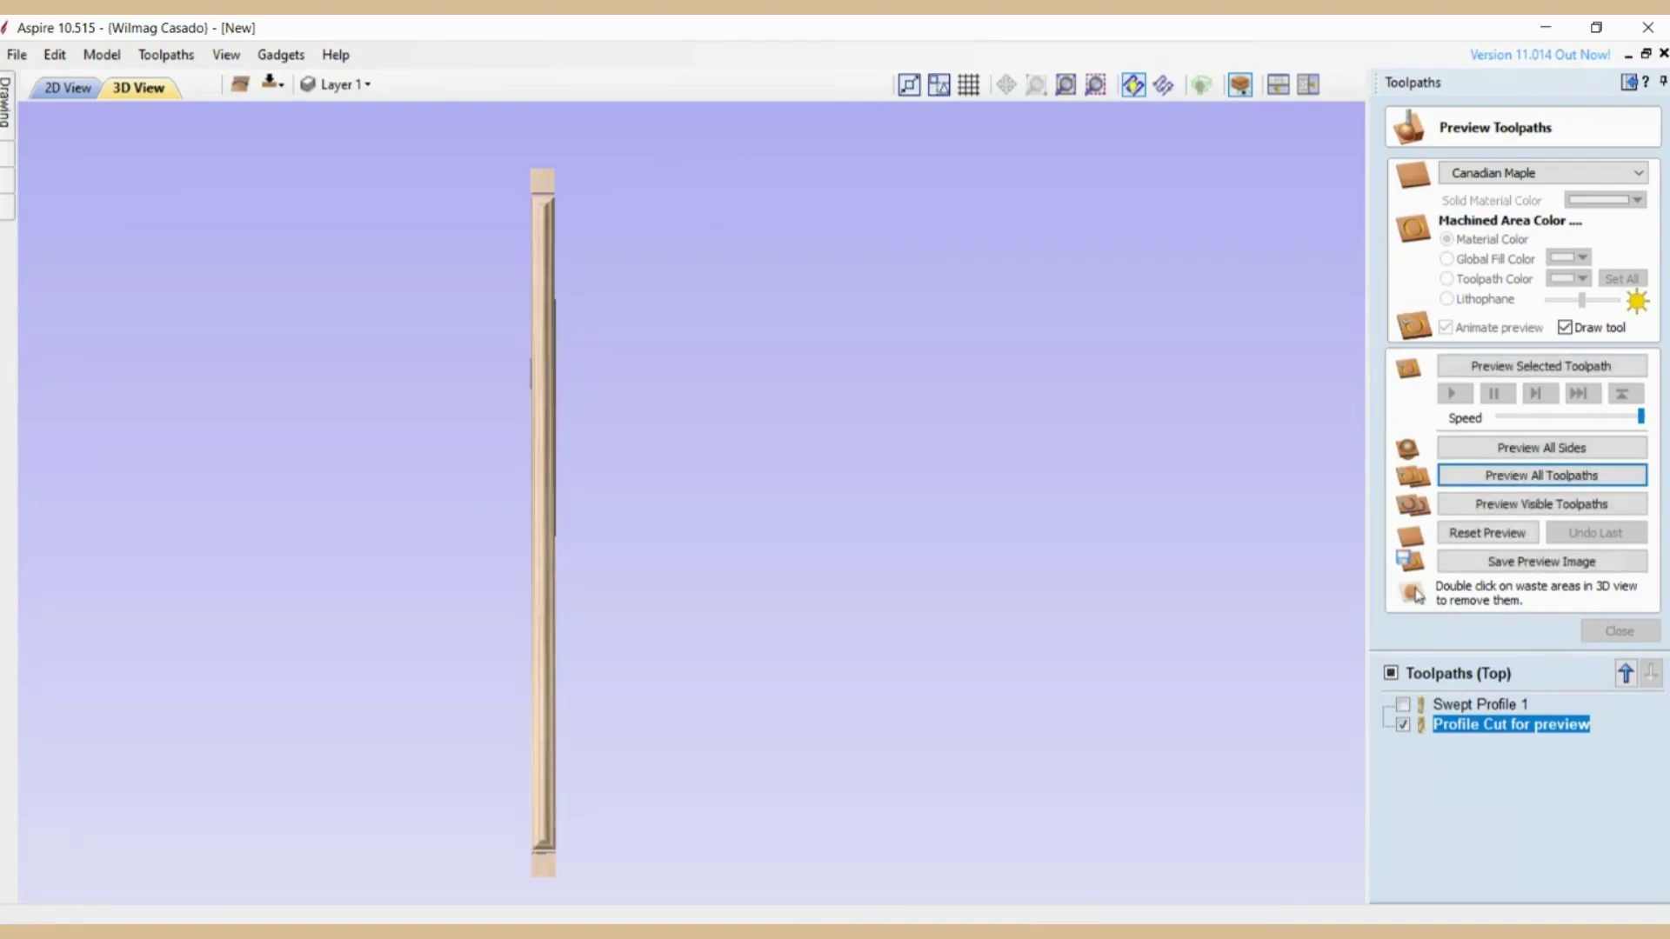
middle_click_drag(689, 883, 874, 778)
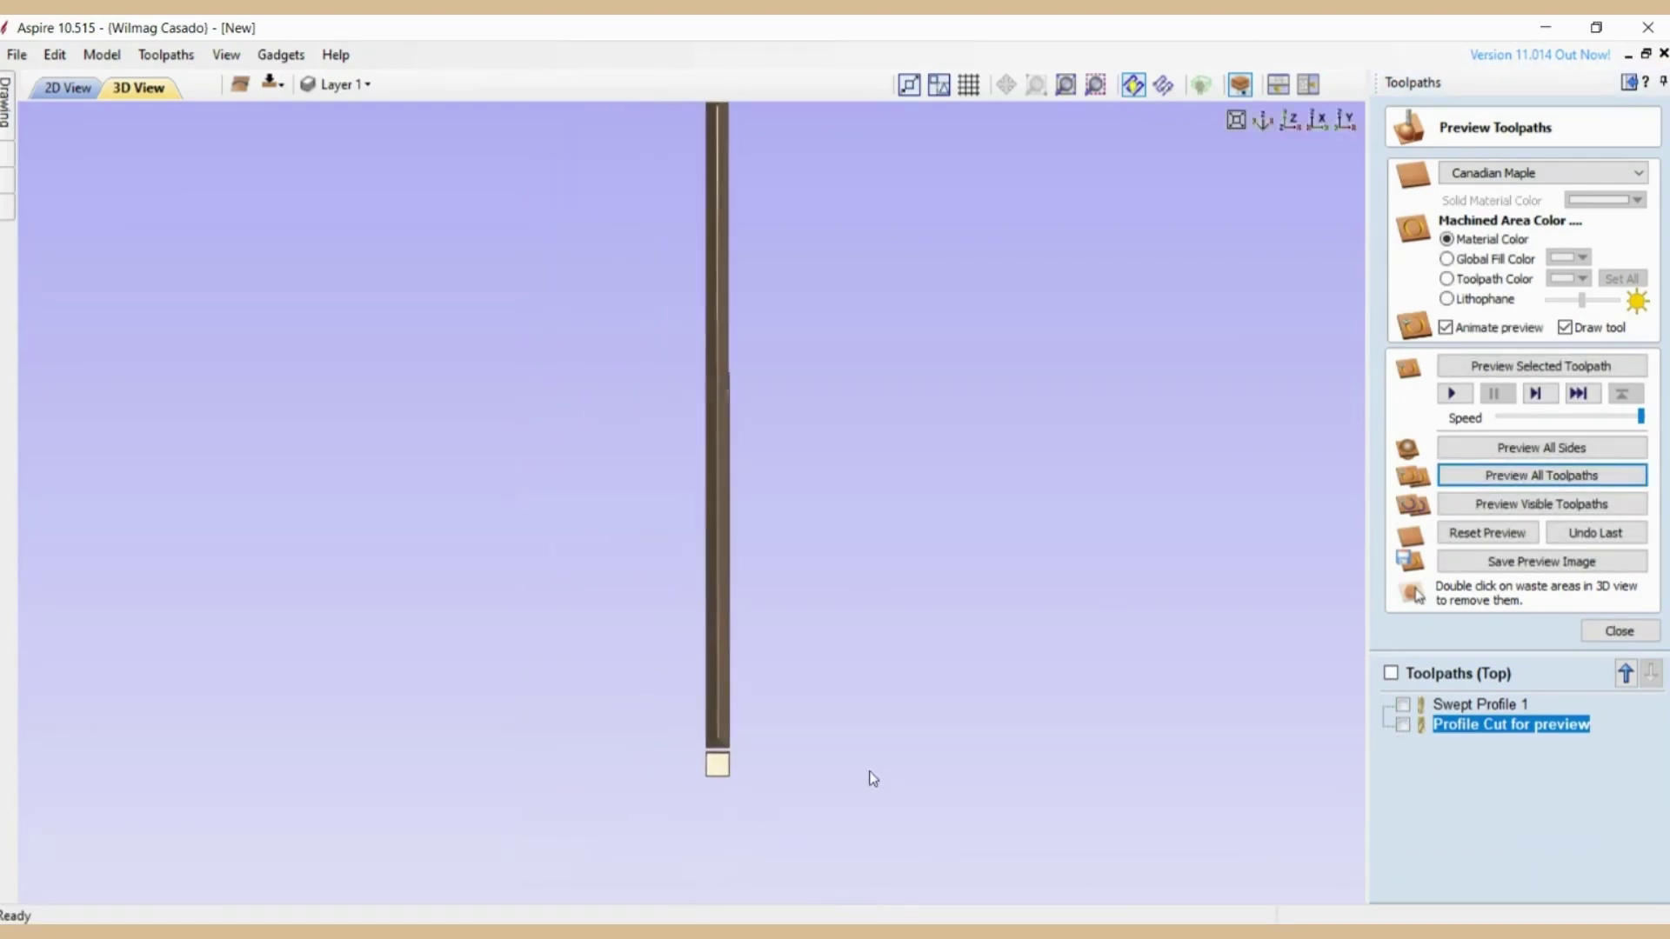
Step: Inspect the mitred end and profile ridges of the previewed moulding up close from several angles
scroll(749, 792, "up", 5)
left_click_drag(758, 500, 934, 769)
left_click_drag(927, 669, 627, 478)
left_click_drag(802, 673, 801, 578)
left_click_drag(1026, 717, 856, 670)
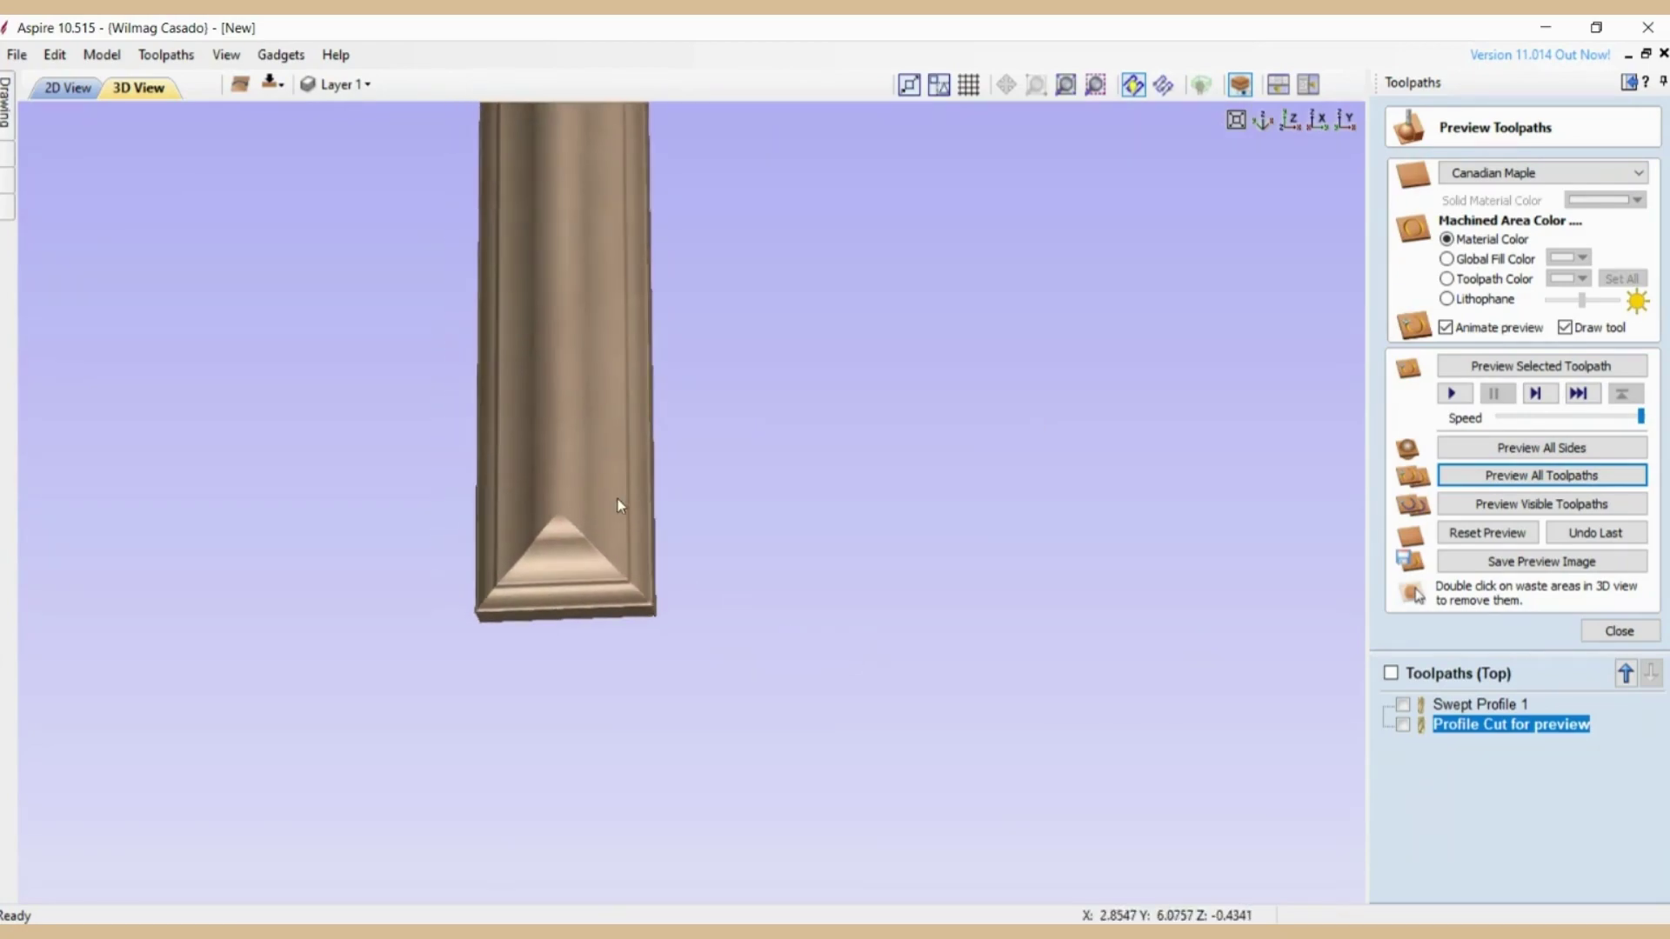
scroll(600, 483, "up", 5)
left_click_drag(477, 502, 626, 513)
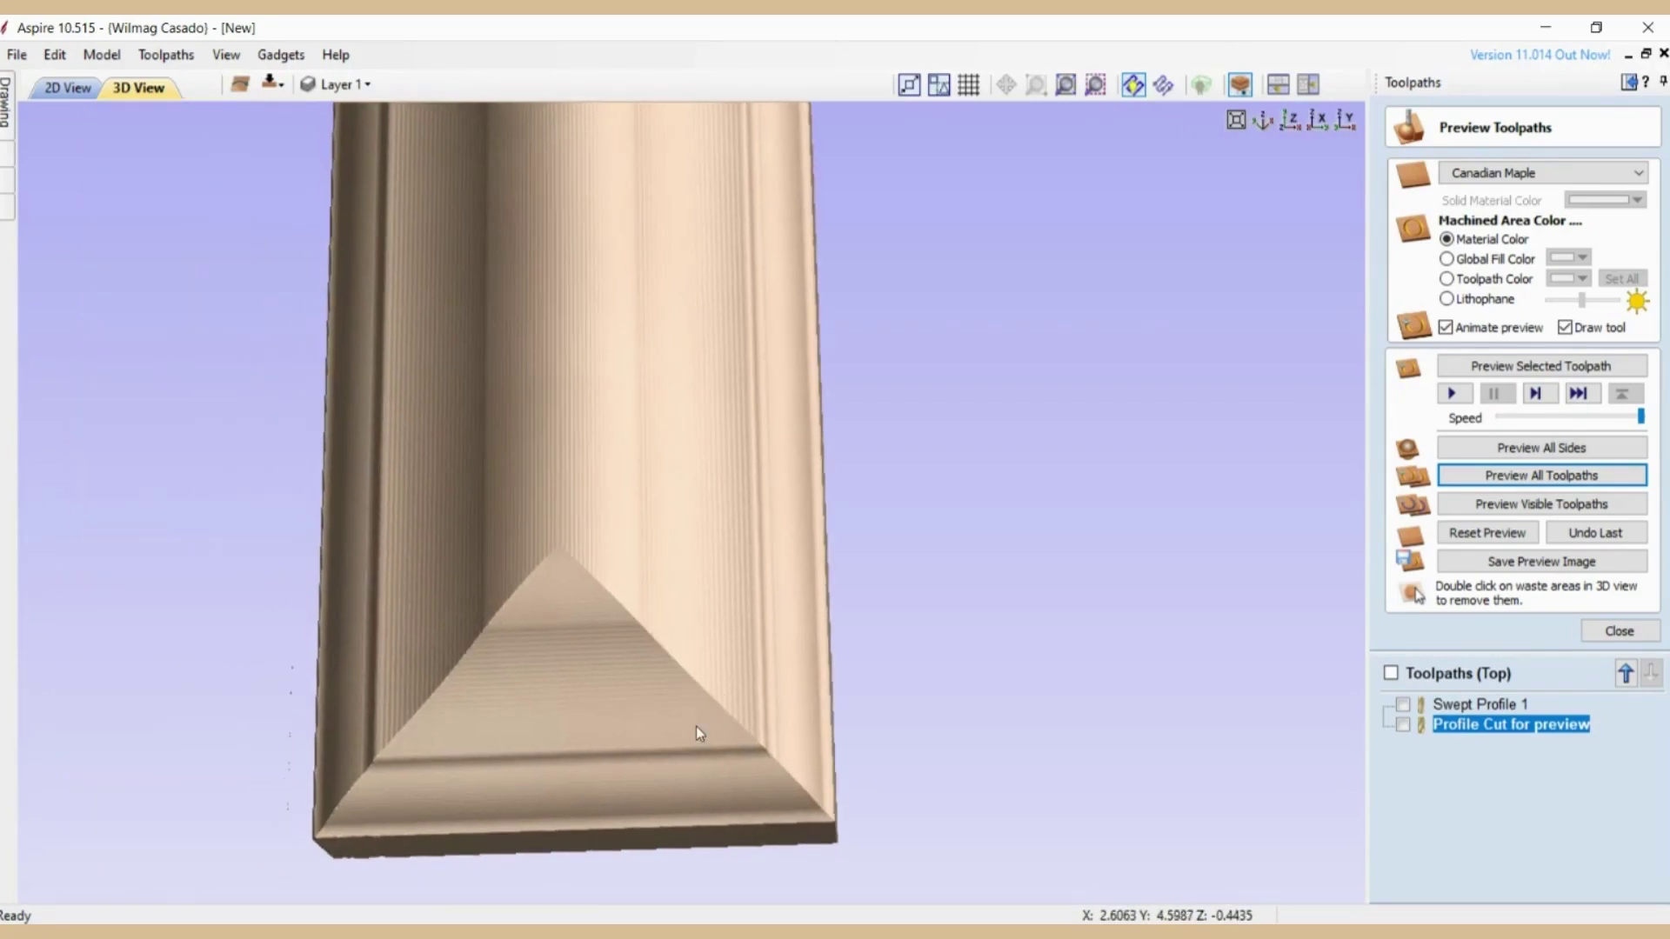
scroll(726, 719, "up", 2)
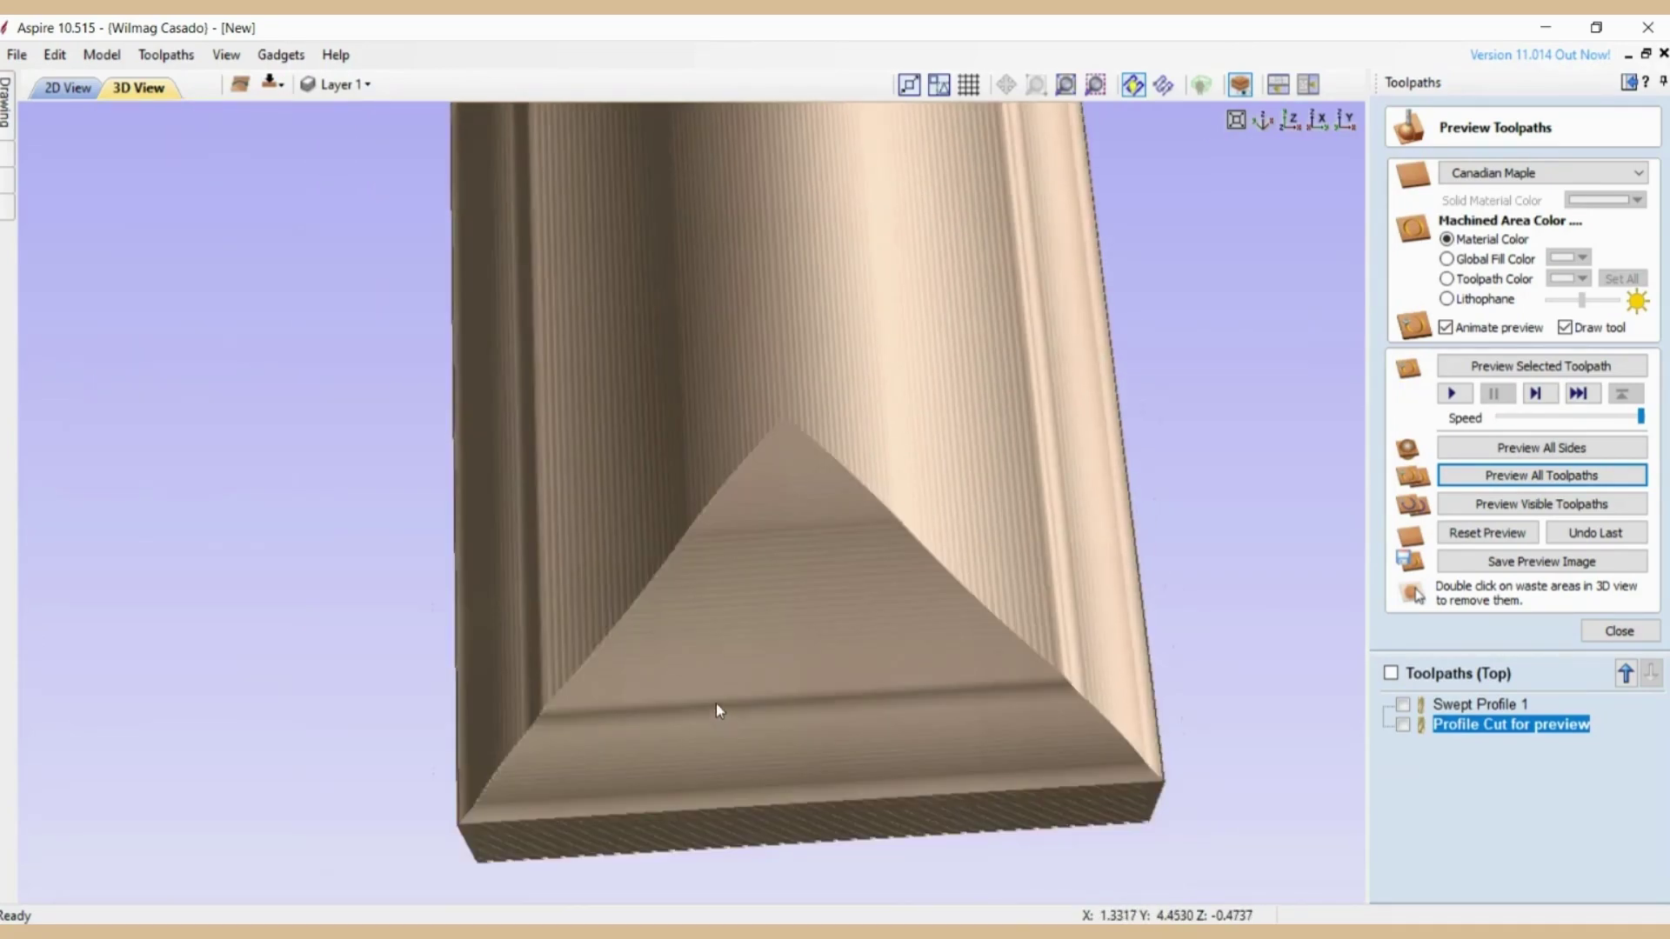
scroll(717, 704, "down", 2)
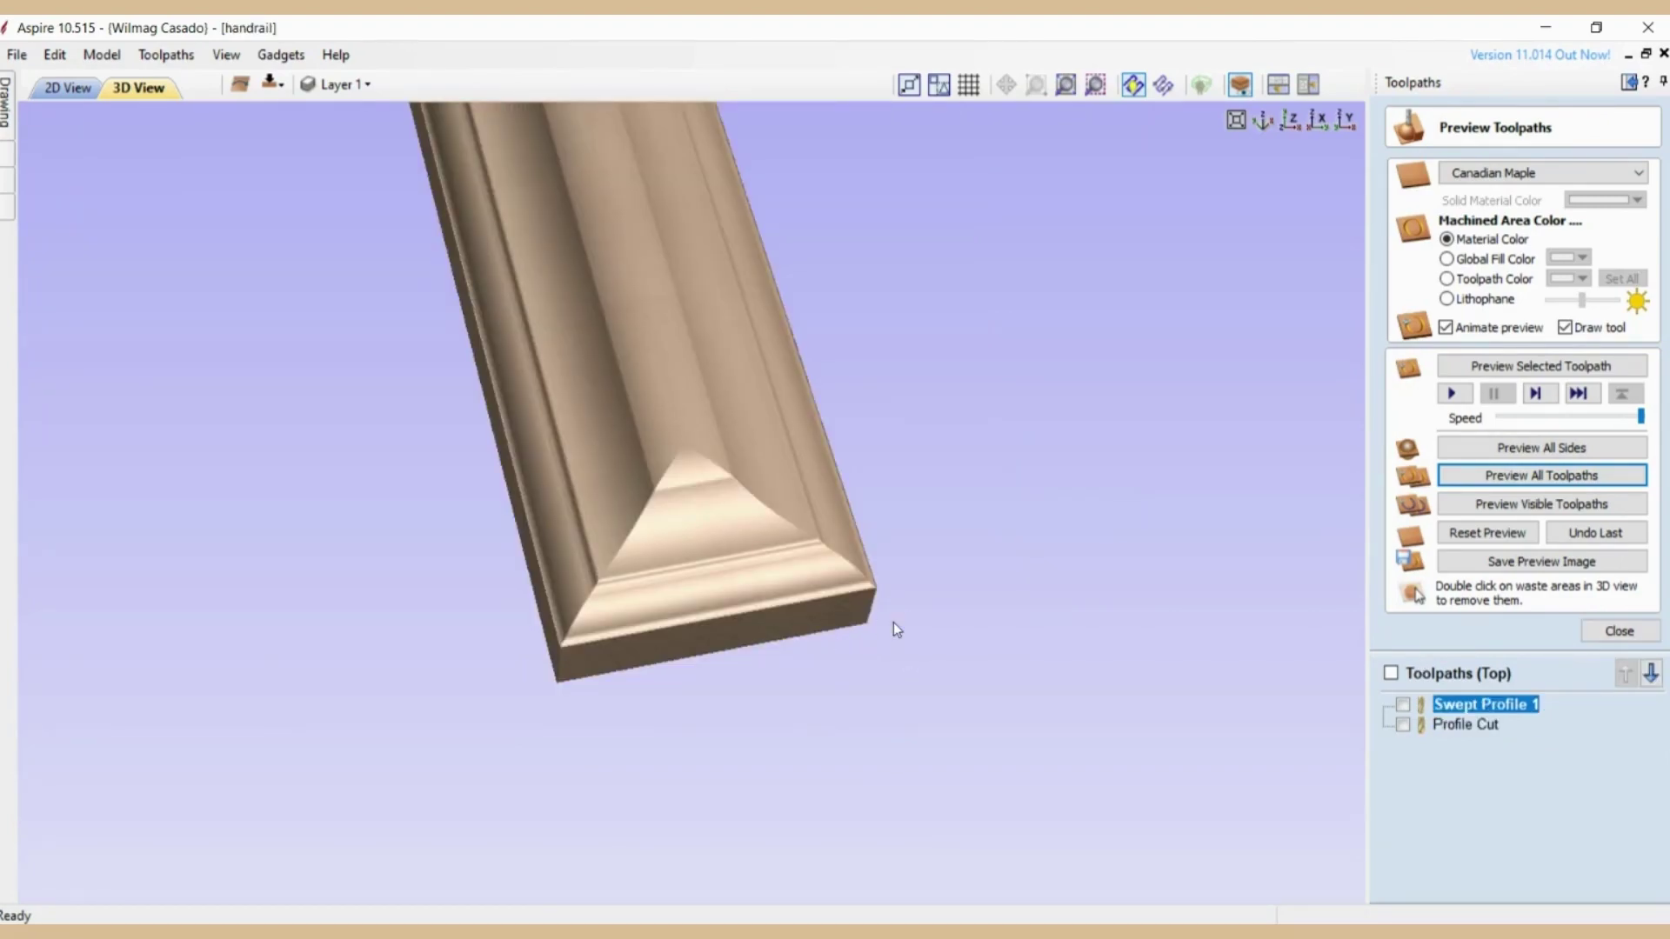
left_click_drag(805, 635, 800, 626)
Step: Return to the drawing tools and create a new empty file, saving the changes to the handrail file
left_click(1627, 82)
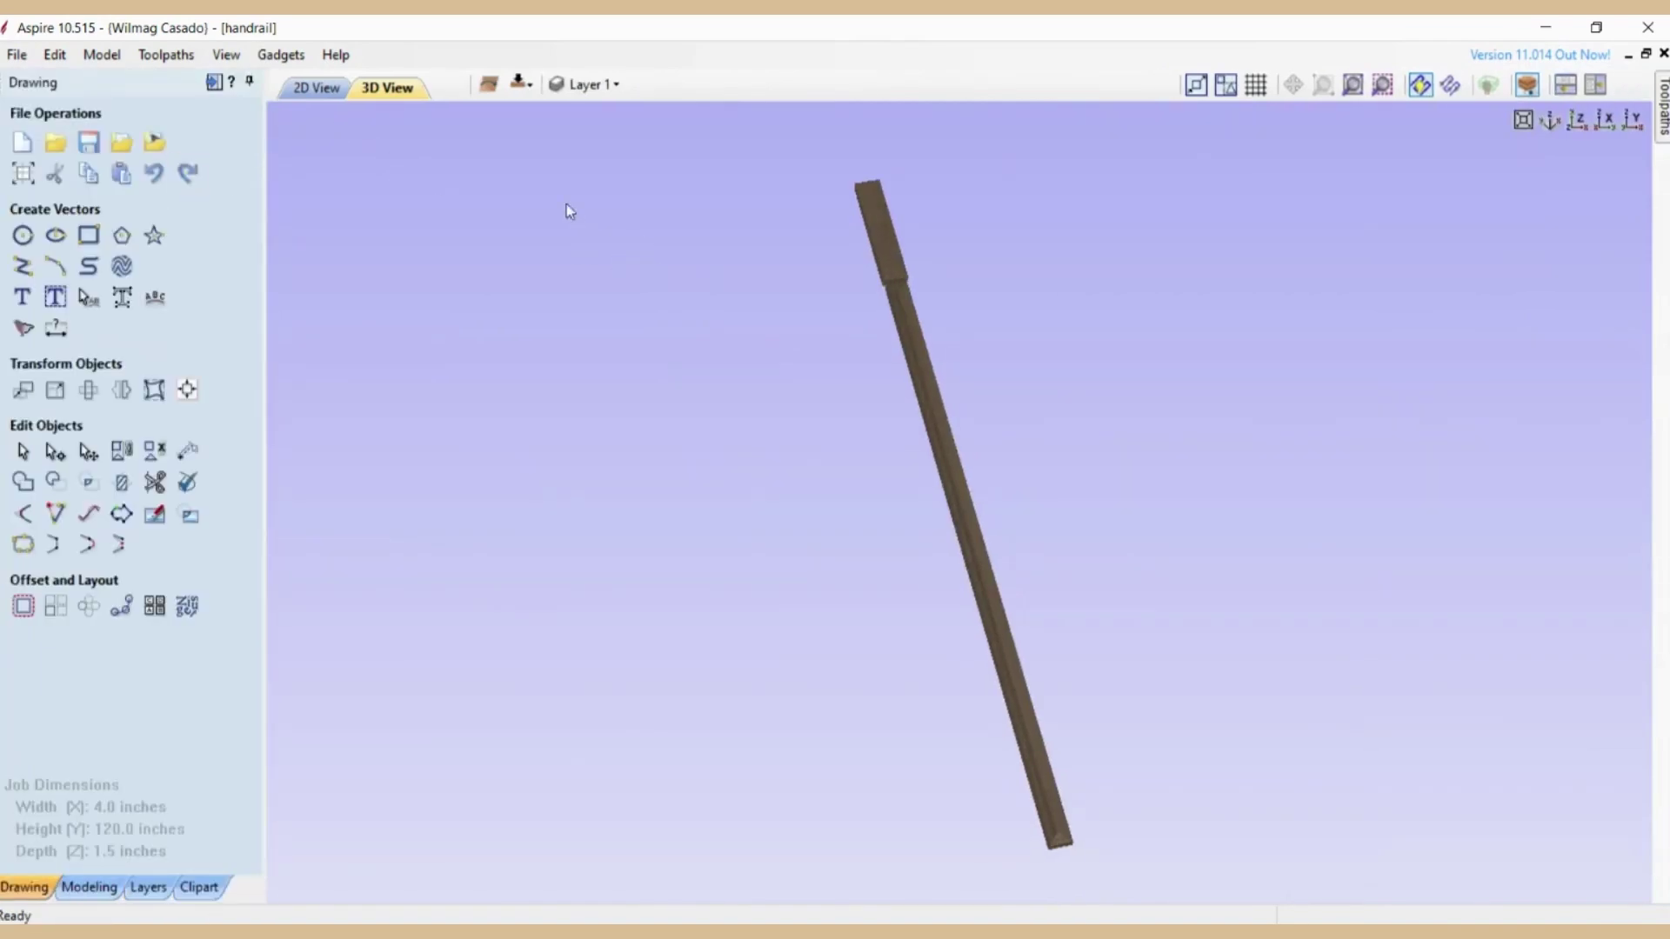
left_click_drag(807, 572, 765, 474)
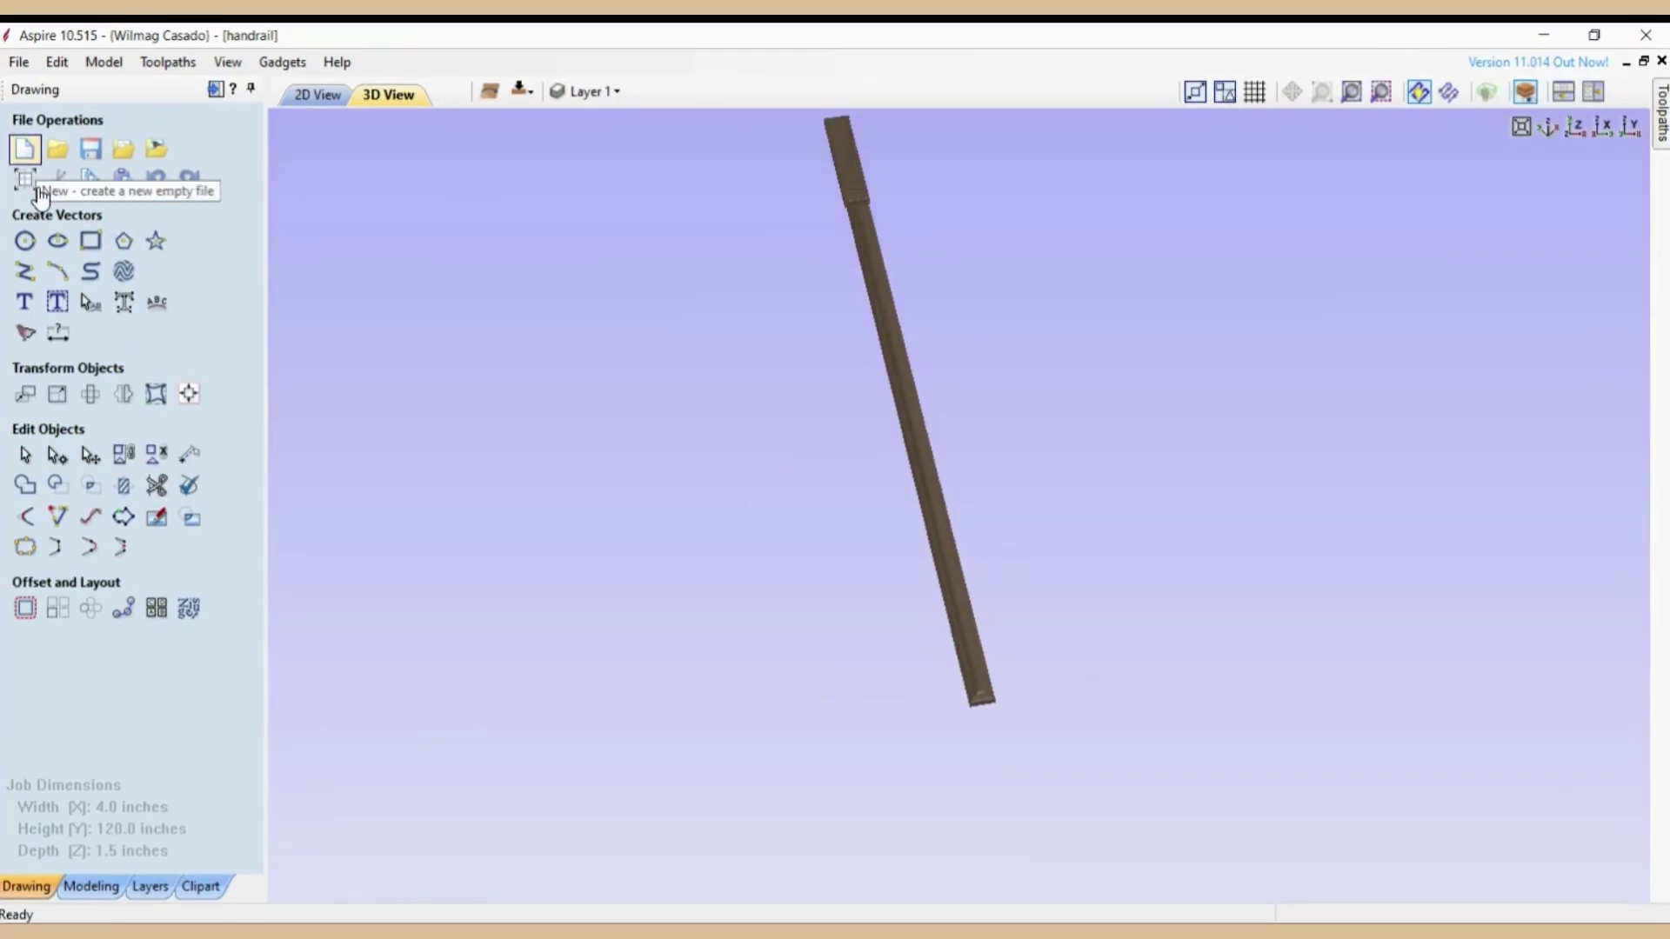
left_click(25, 150)
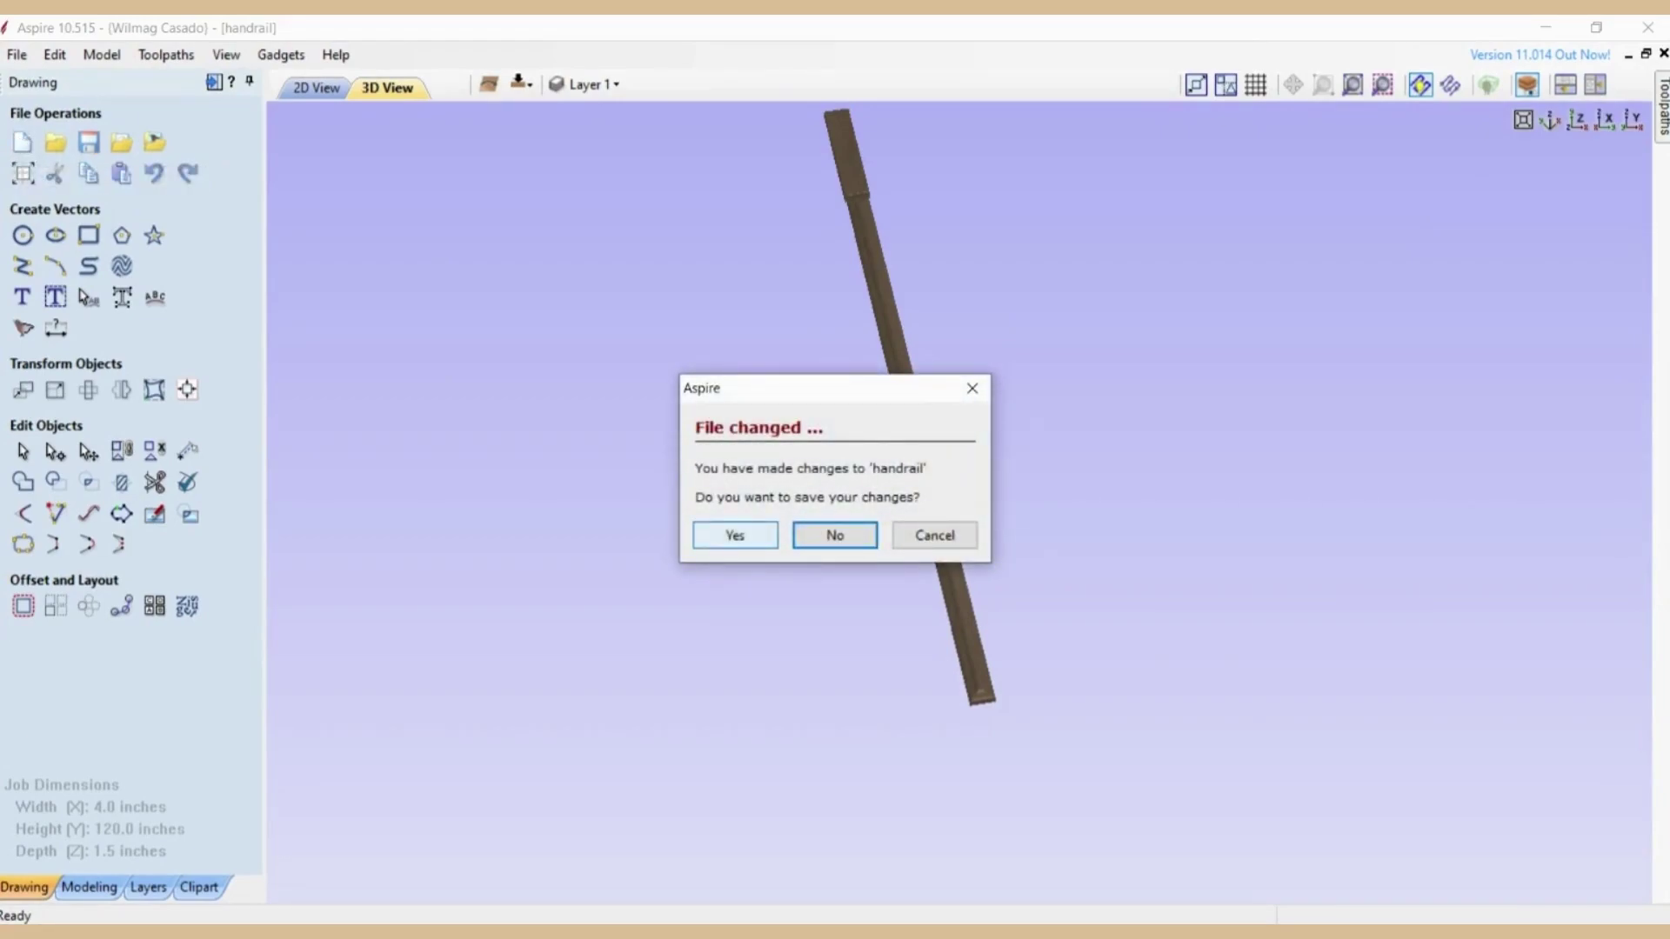
left_click(738, 535)
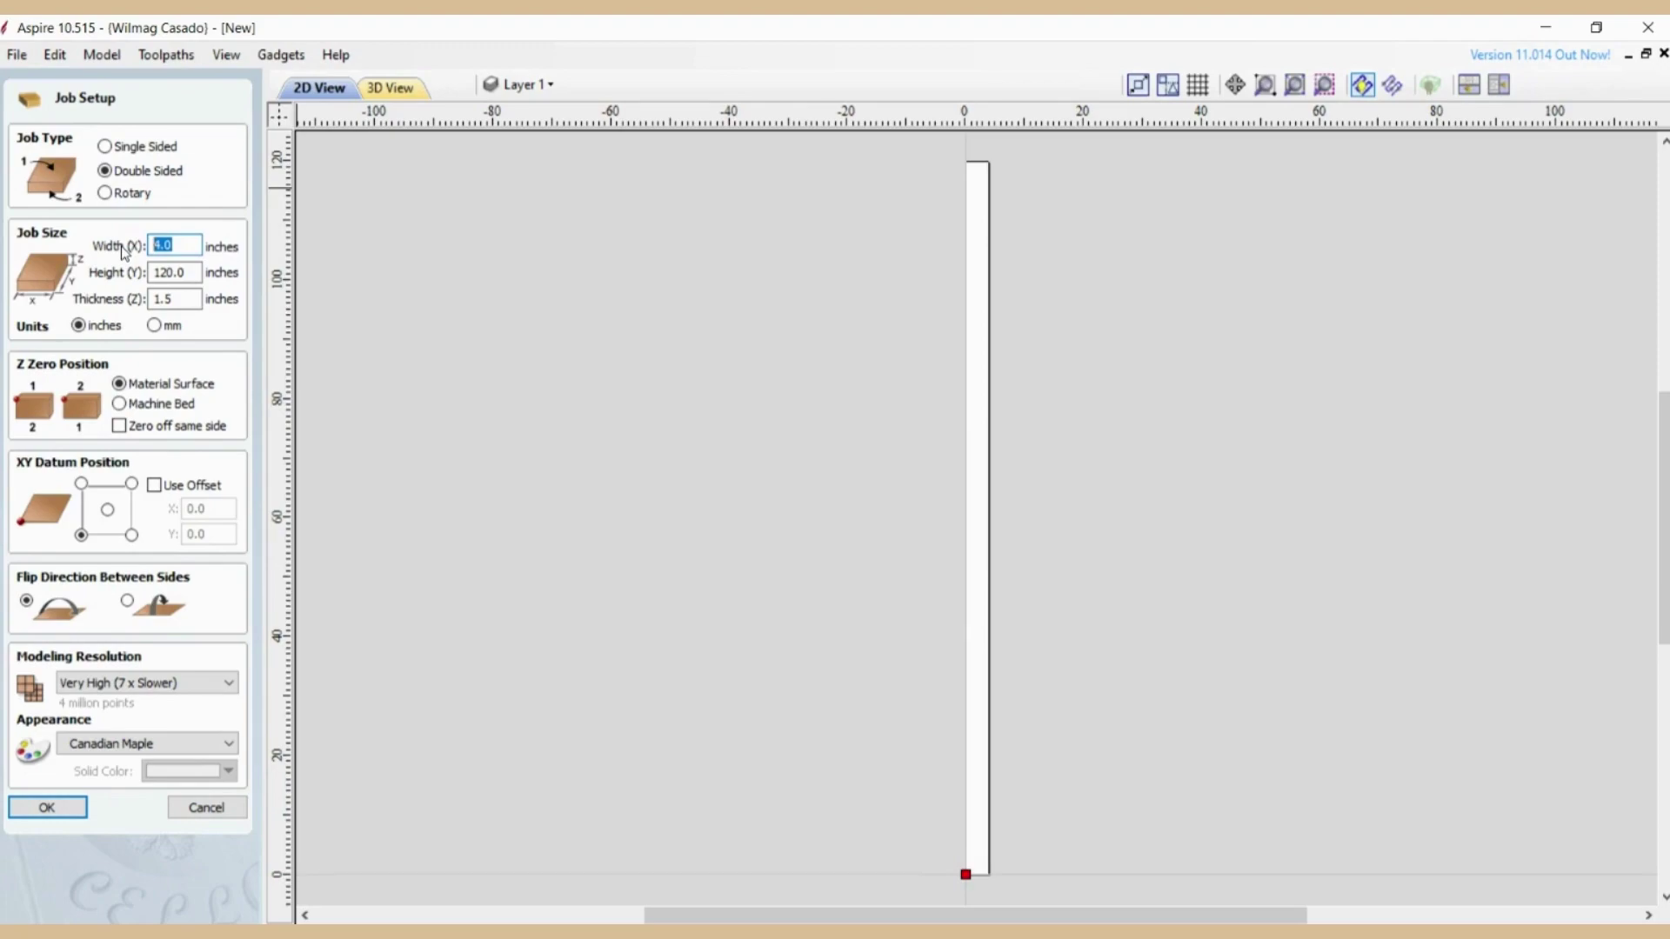
Step: Set up a double-sided job 3.5 inches wide, 104 inches high and 1.5 inches thick
type("3.5")
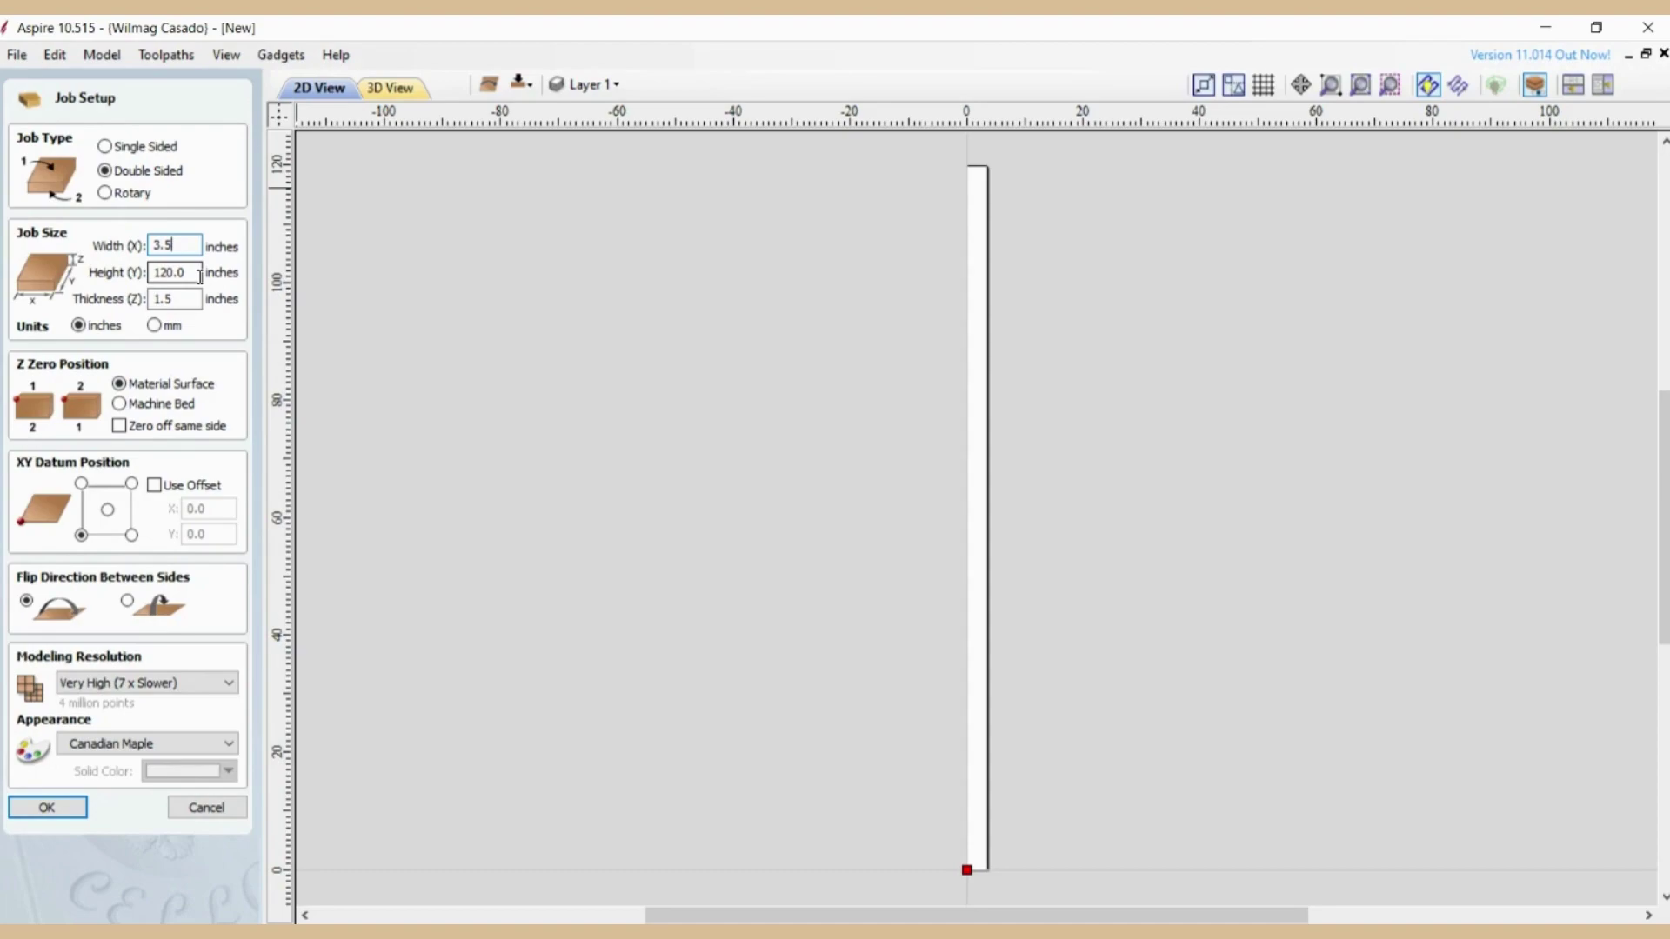
type("104")
key("BackSpace")
key("BackSpace")
key("BackSpace")
key("Tab")
type("104")
key("Tab")
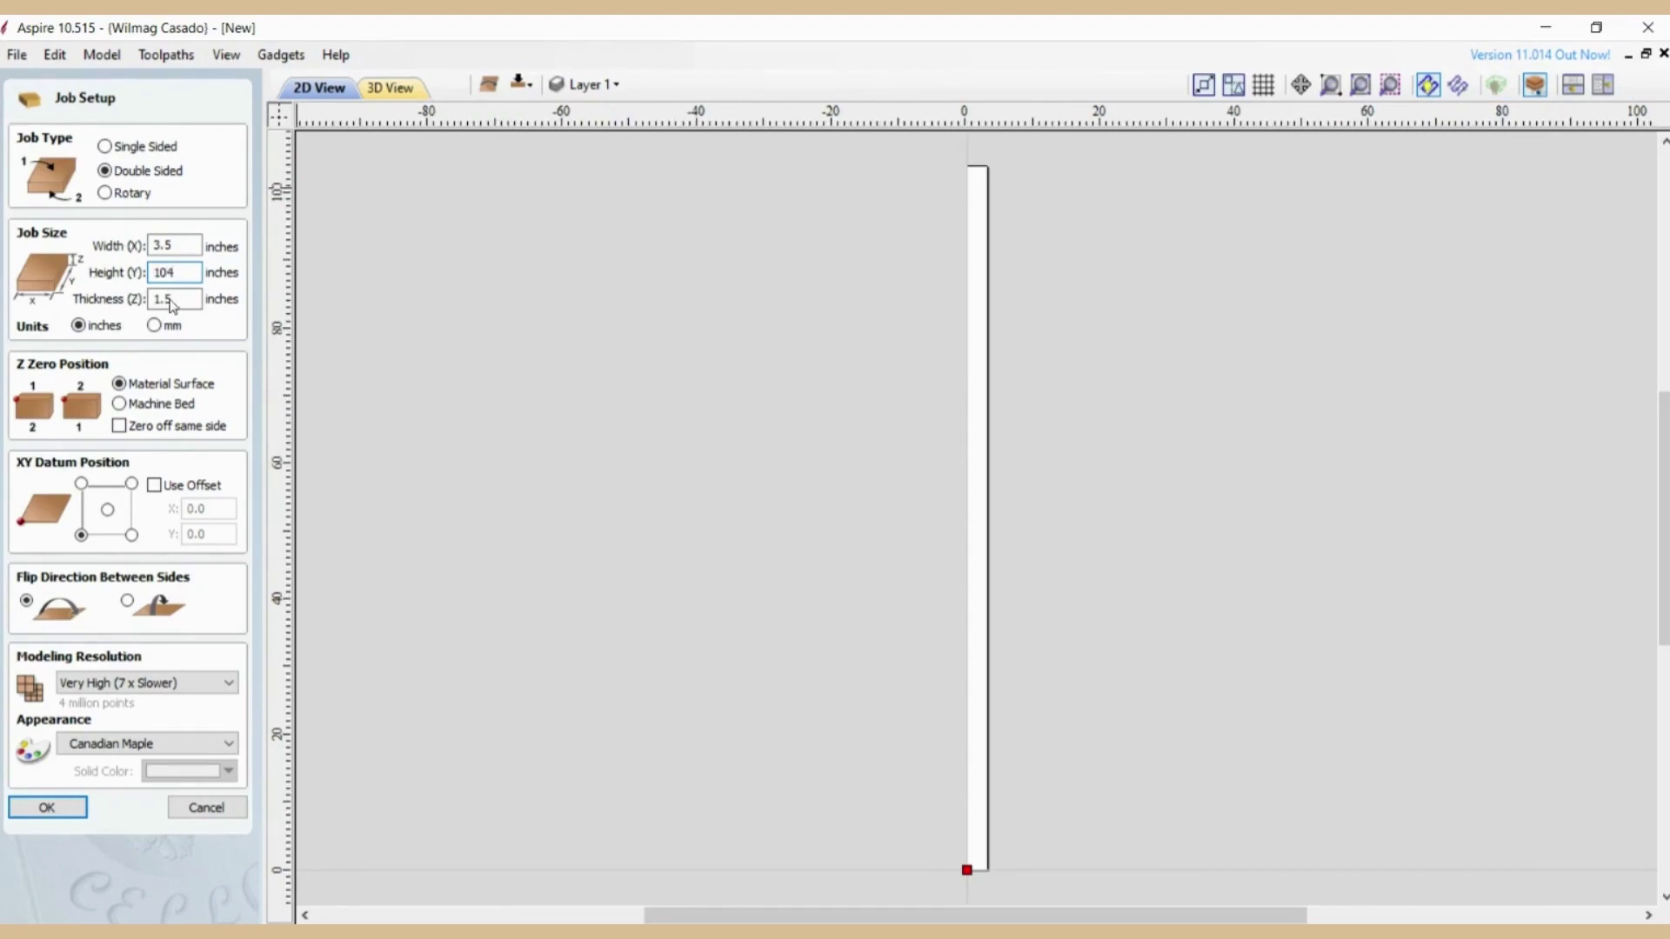
left_click(181, 300)
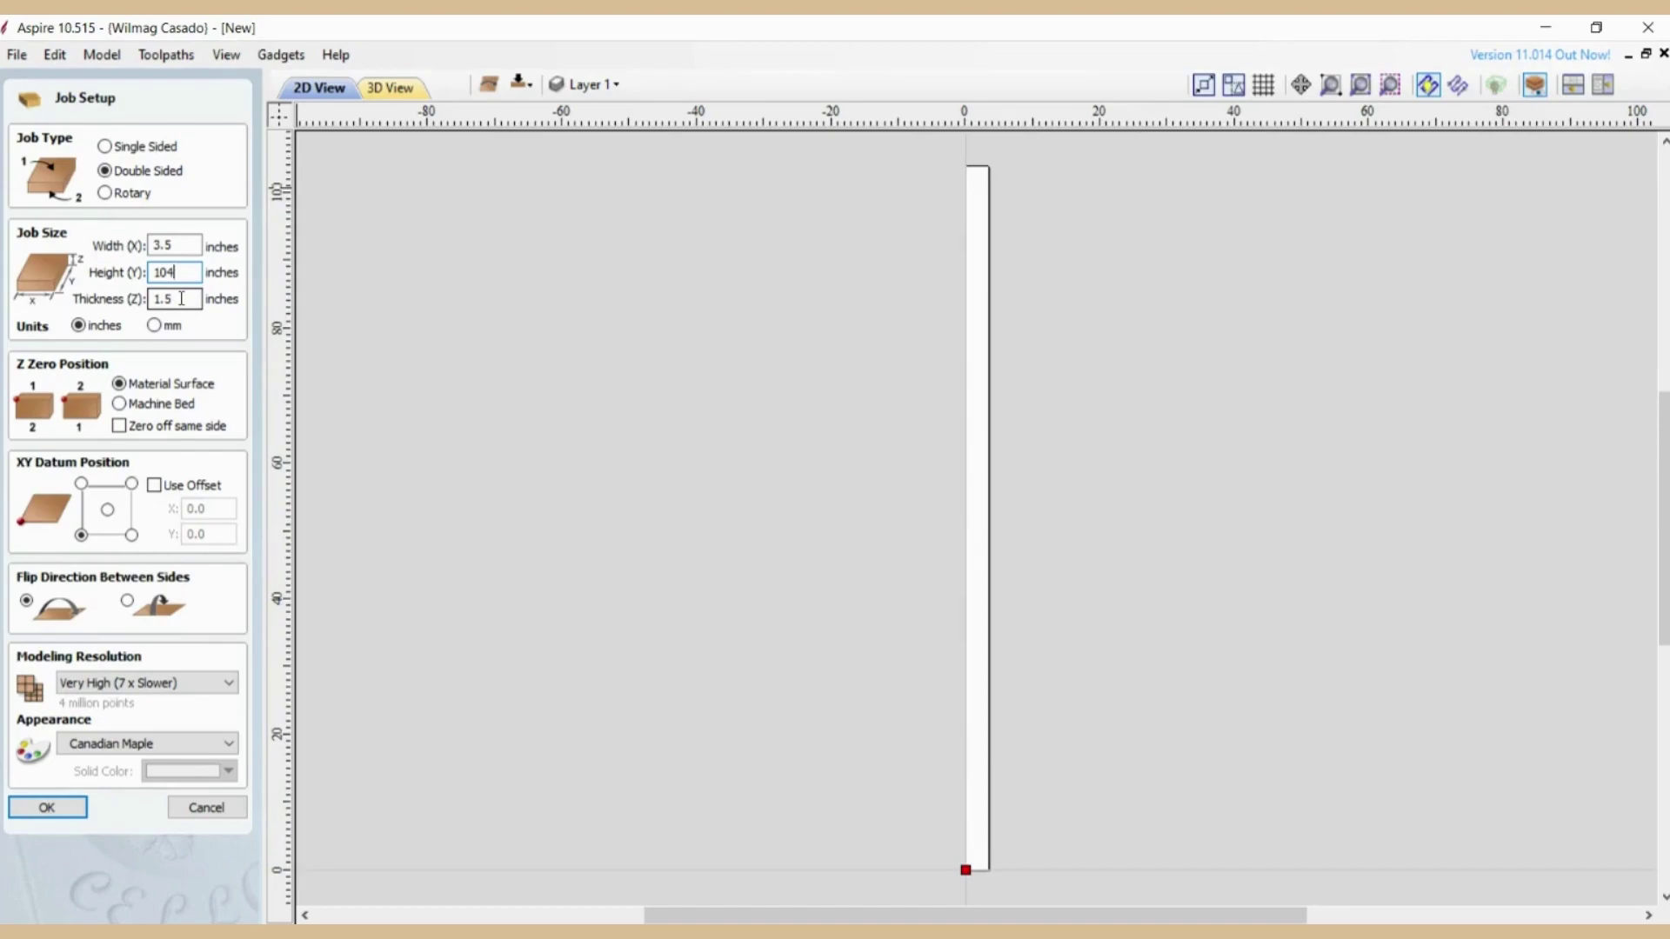
left_click(182, 299)
left_click(48, 809)
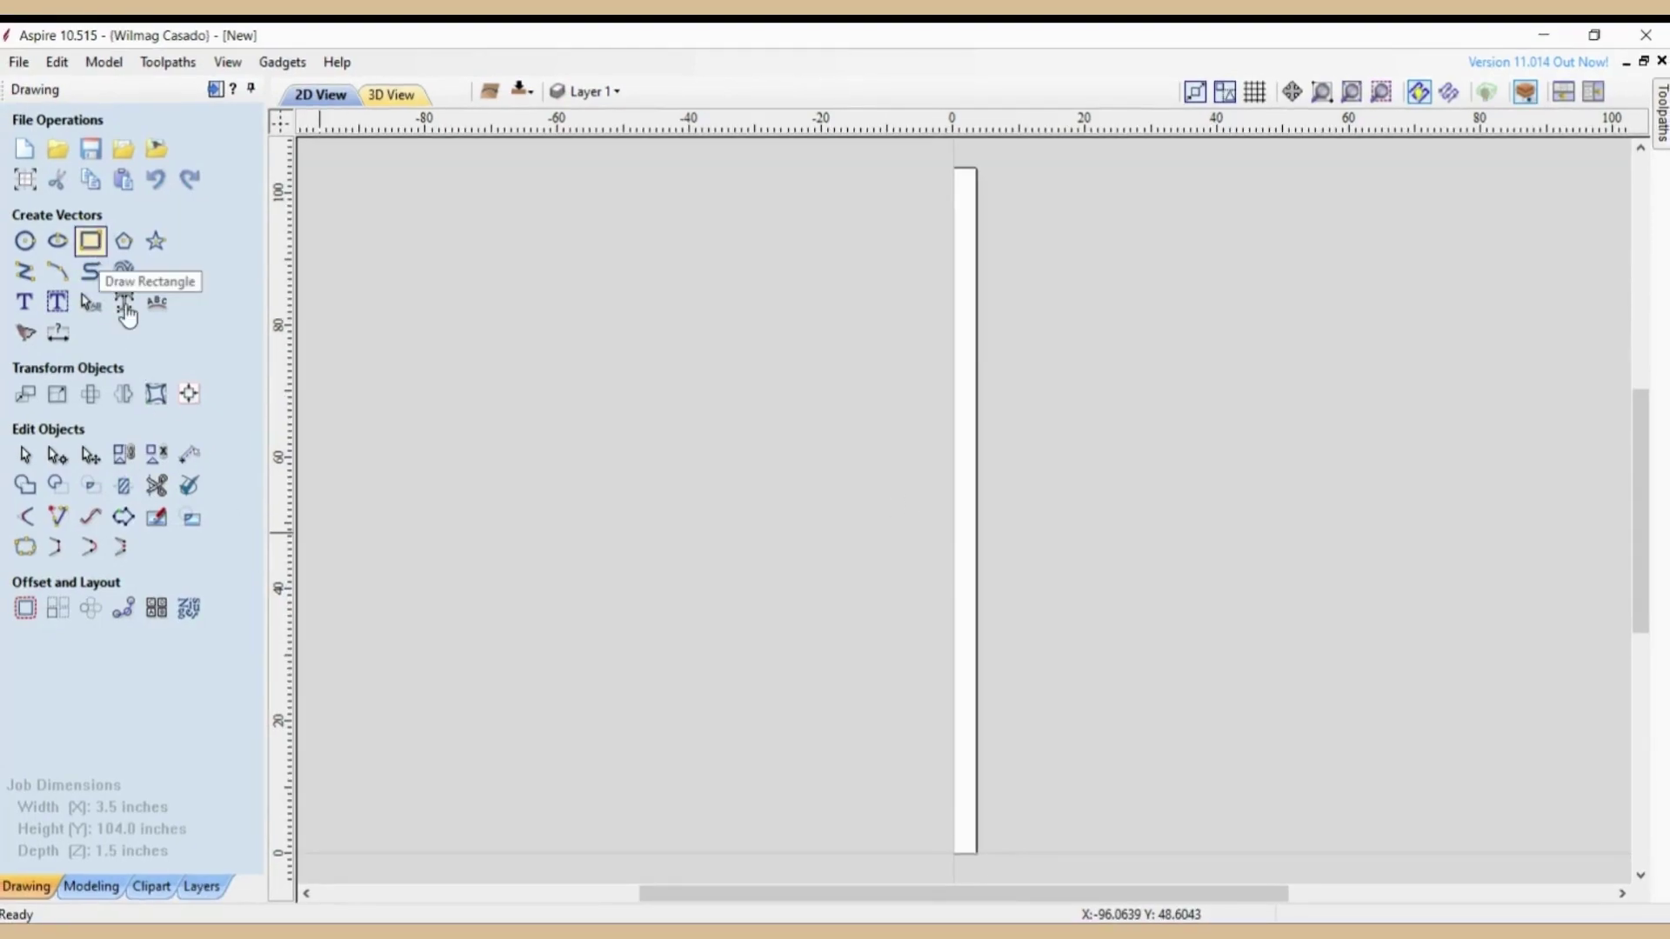
Step: Create a square-cornered rectangle 3.5 by 96 inches with its lower-left anchor at X 0, Y 4
left_click(91, 241)
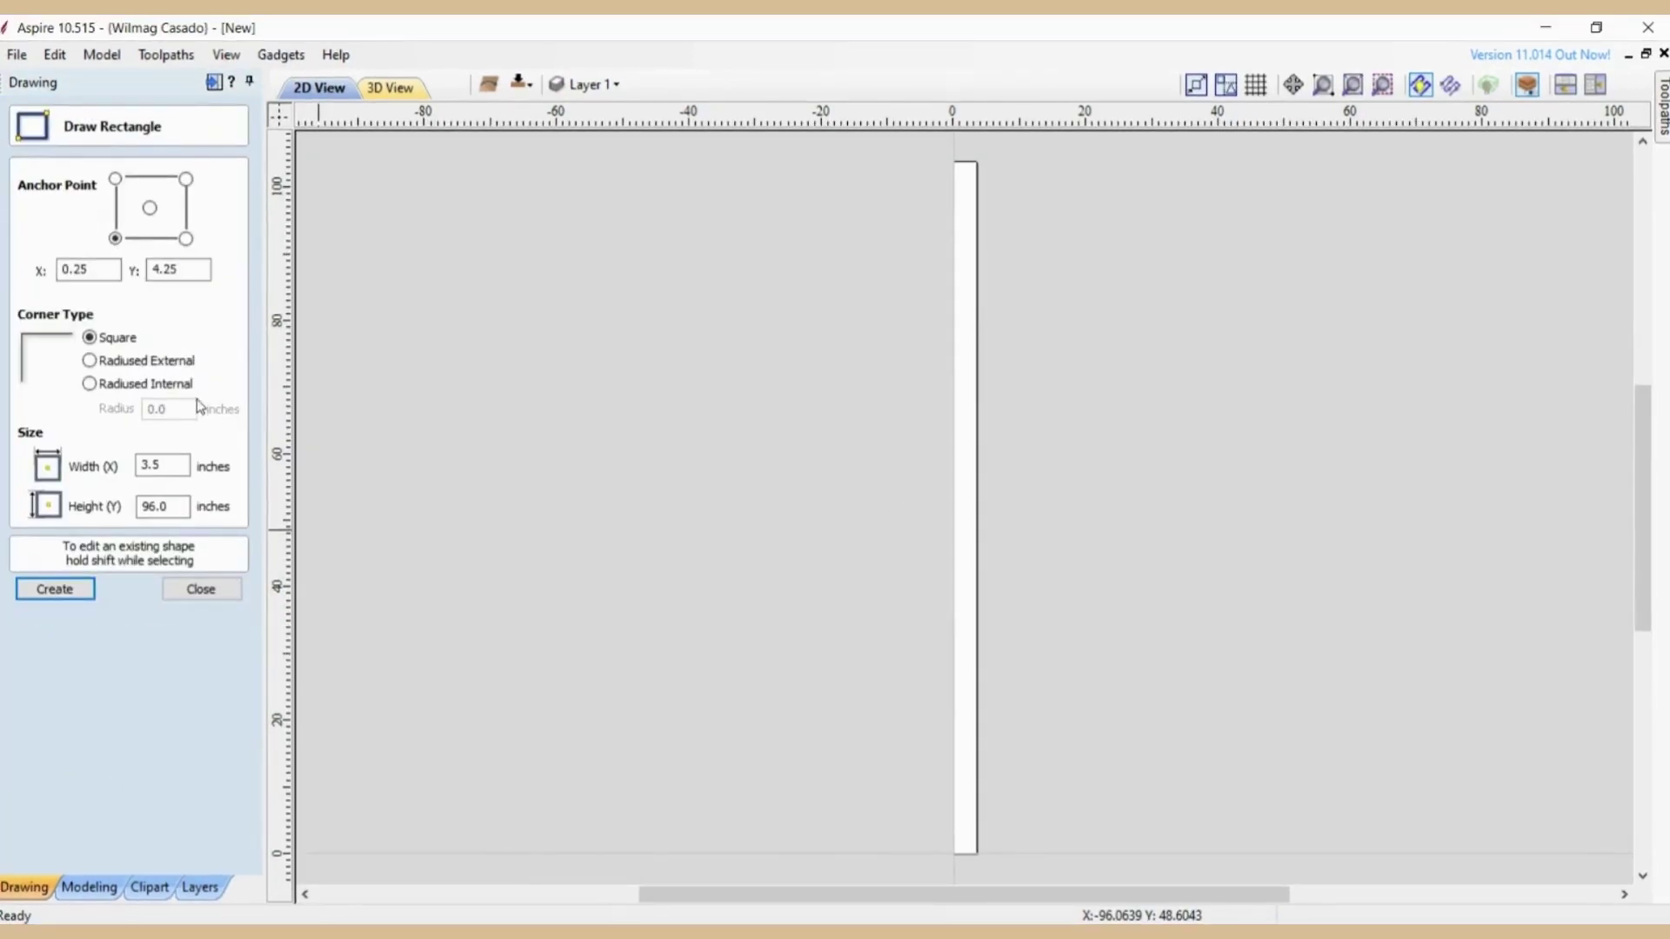
left_click(166, 506)
left_click(168, 468)
left_click_drag(102, 272, 15, 302)
type("0")
left_click_drag(193, 270, 153, 271)
type("4")
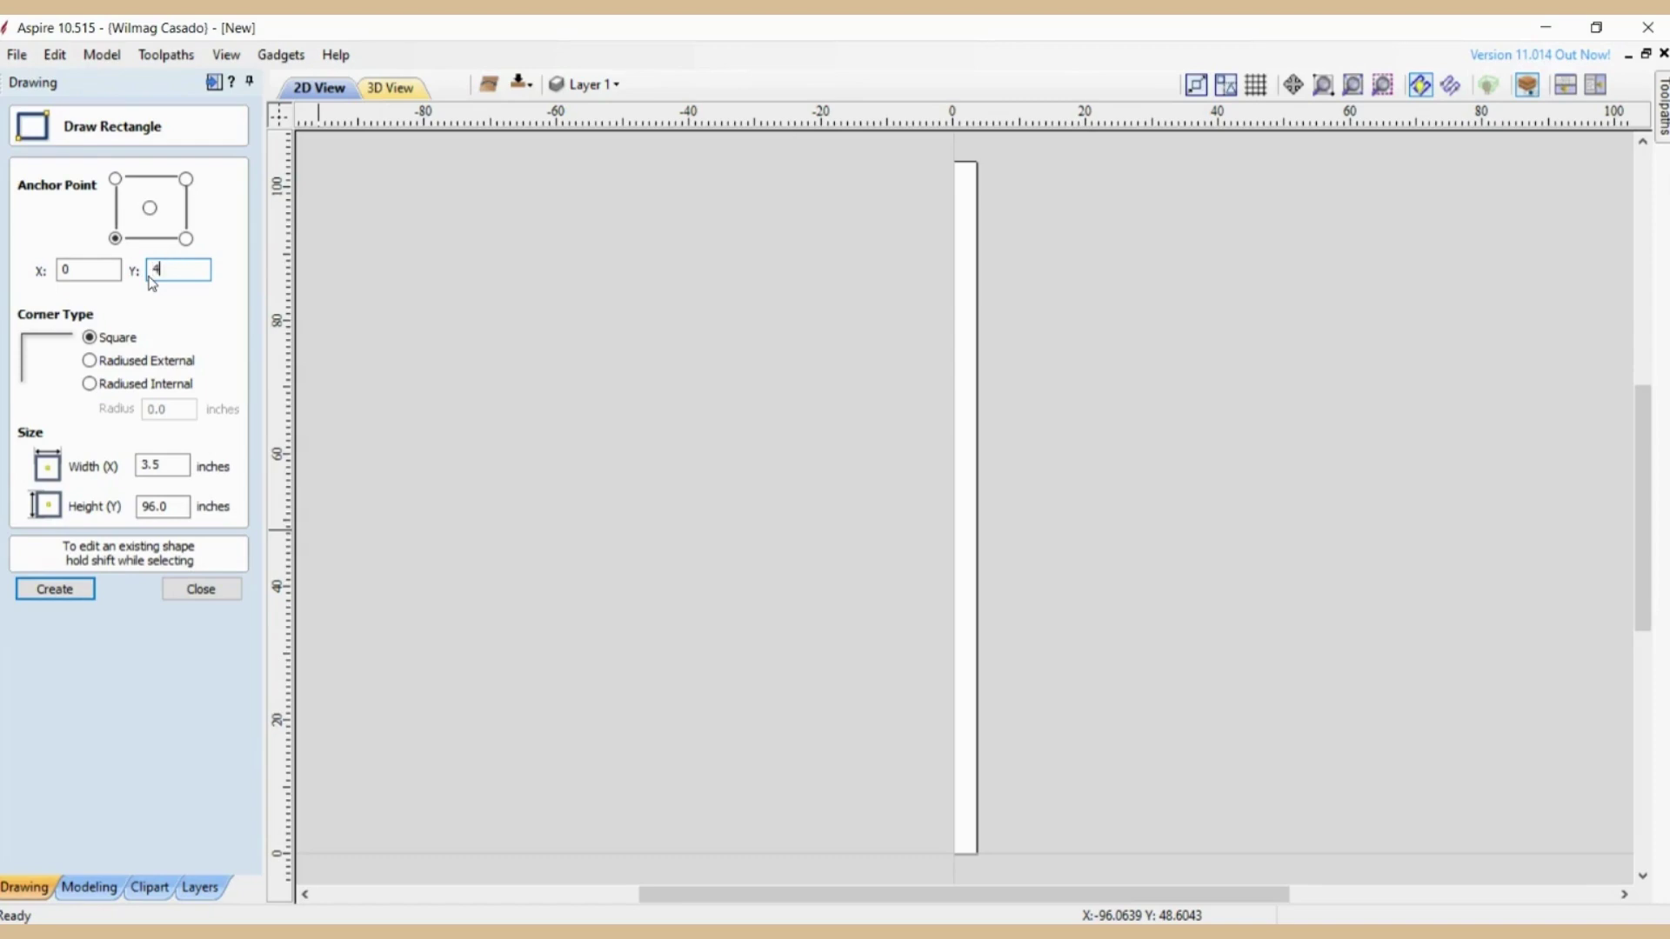
left_click(80, 597)
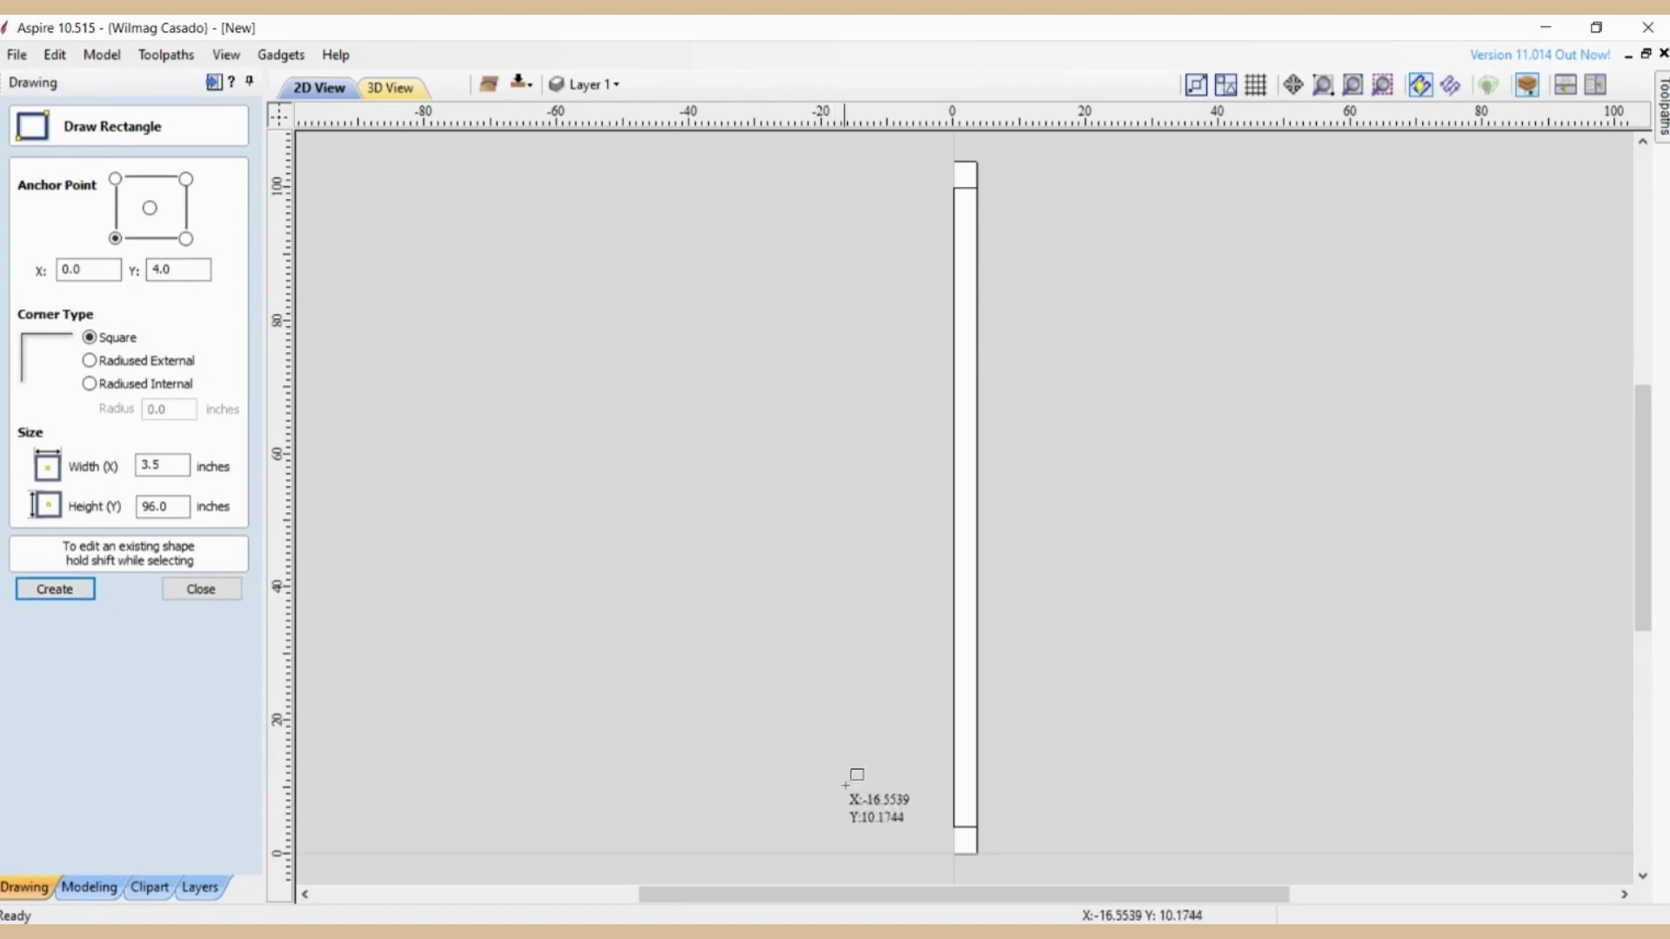
scroll(981, 802, "down", 2)
scroll(980, 801, "up", 3)
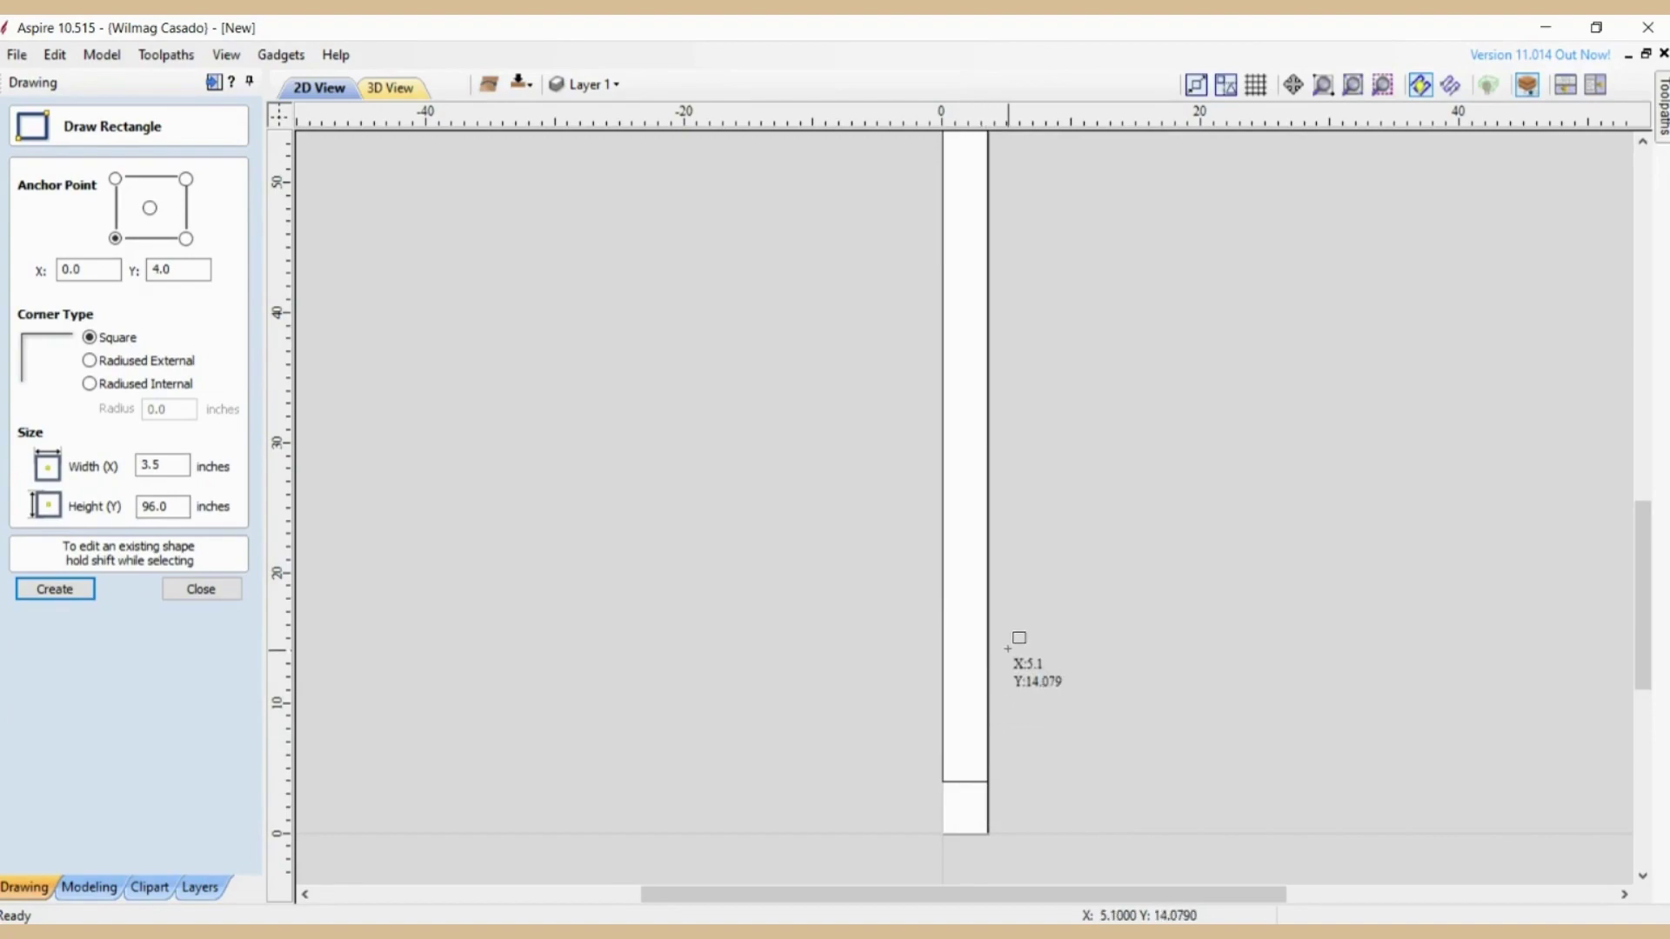
left_click(200, 590)
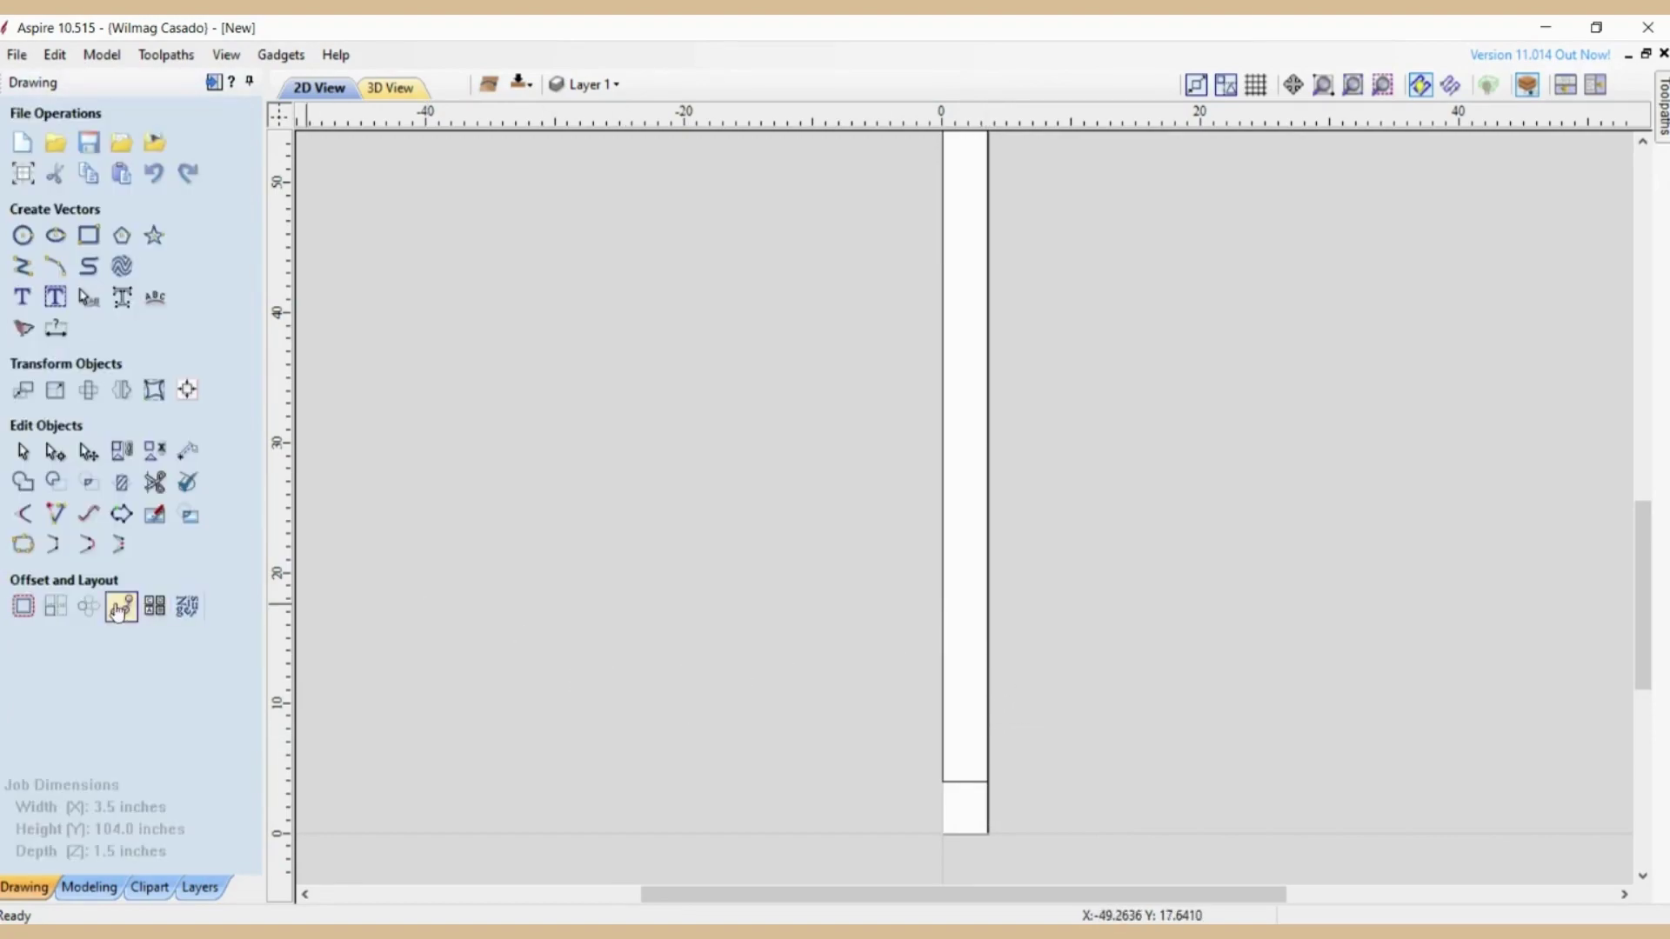
Step: Offset the 3.5 by 96 inch rectangle inwards by 1.745 inches with sharp corners, keeping the original
left_click(957, 785)
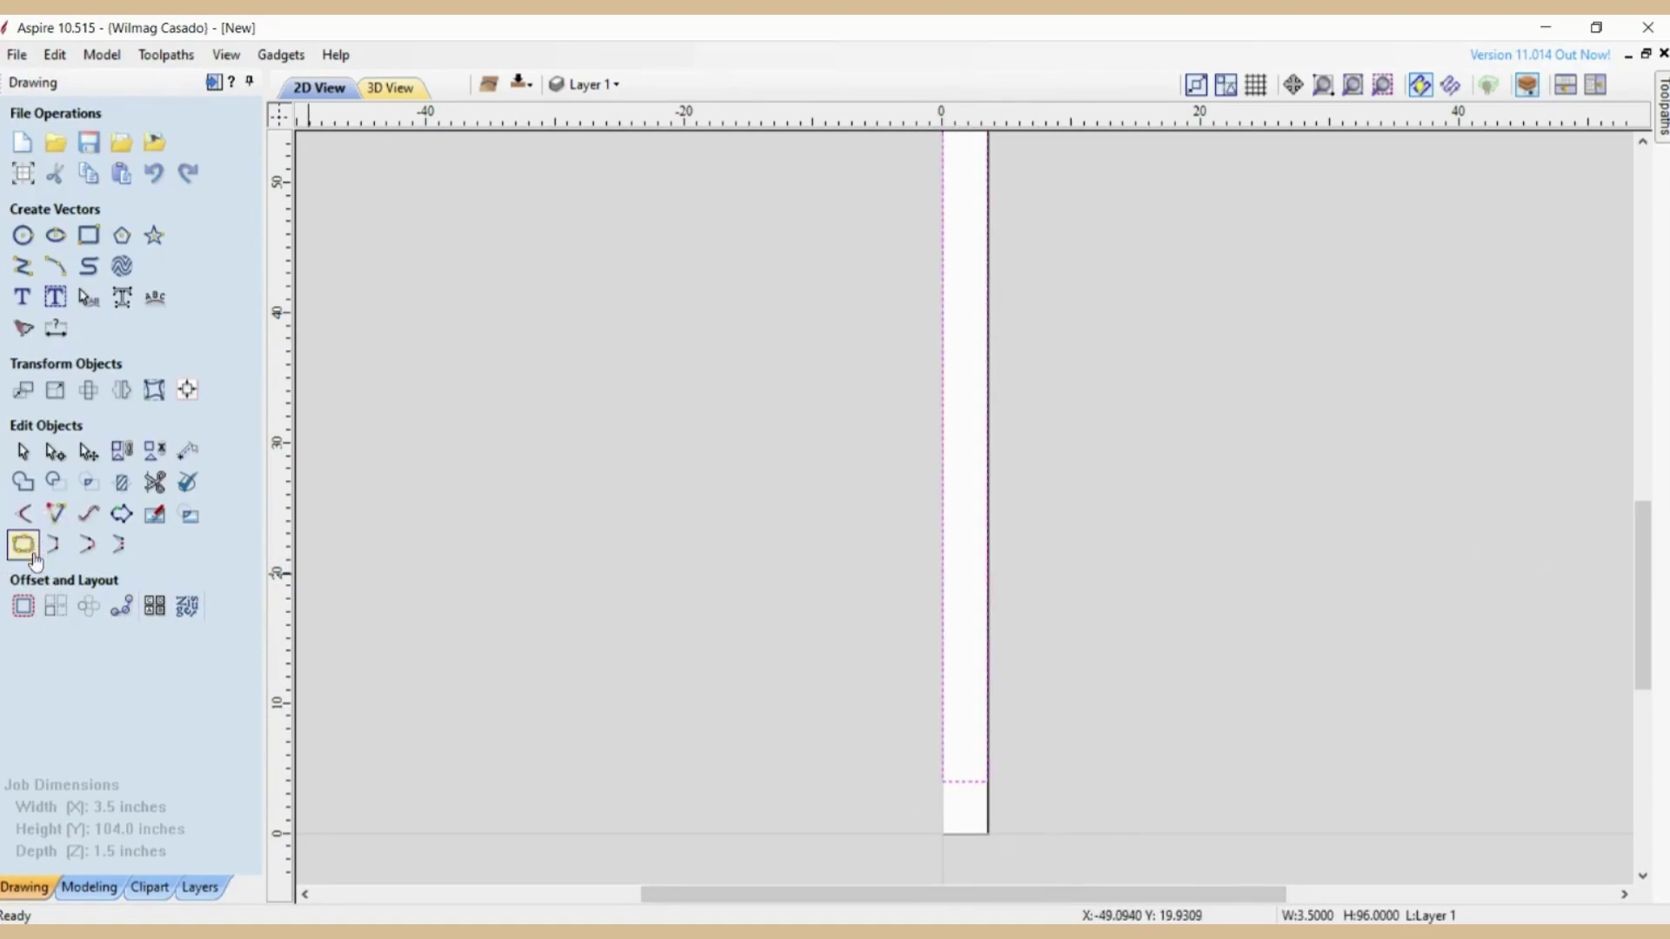
left_click(24, 607)
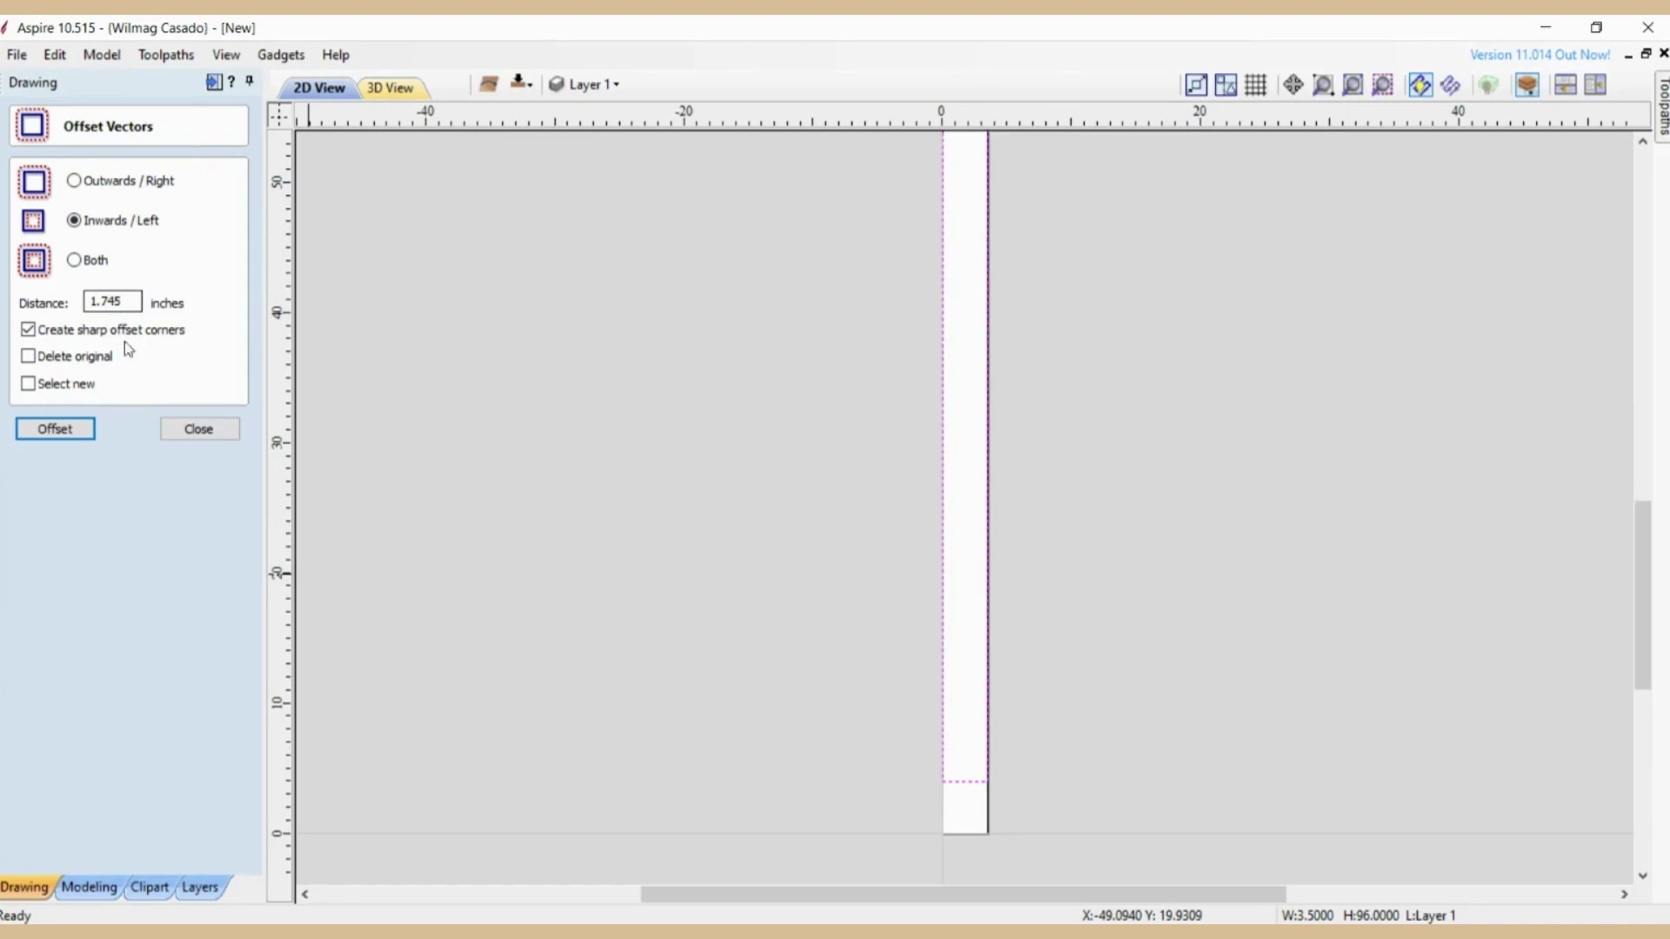
left_click(70, 432)
Step: Select the narrow offset rectangle and examine its lower end within the outer rectangle, then close the offset tool
scroll(1009, 807, "up", 5)
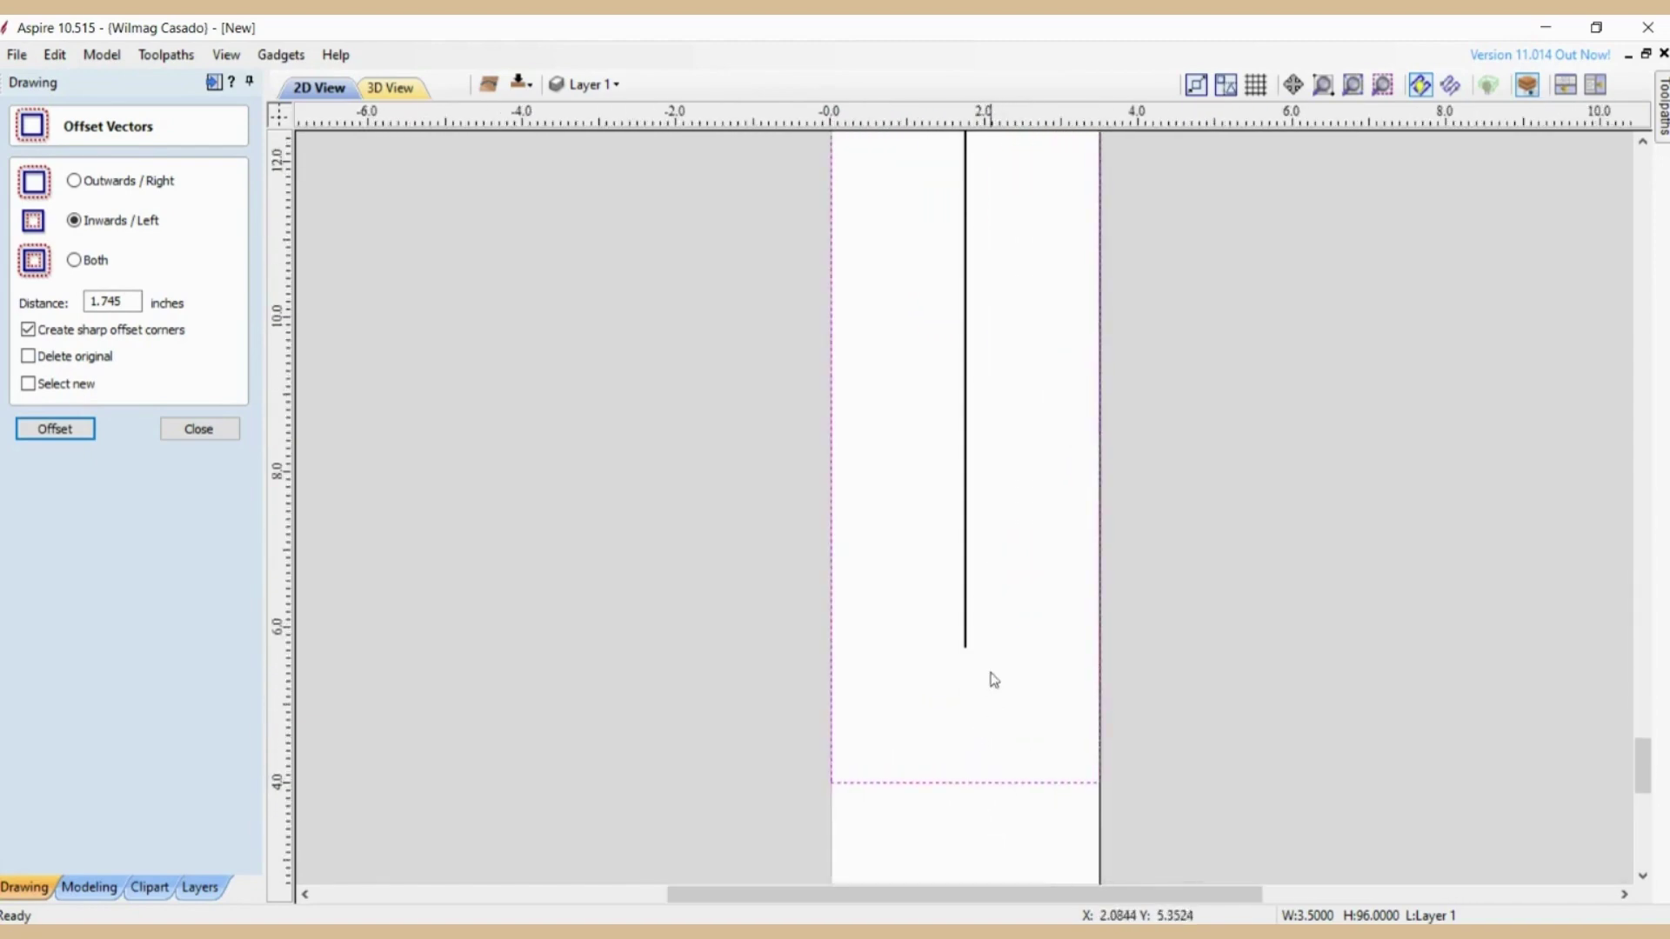
scroll(994, 680, "up", 6)
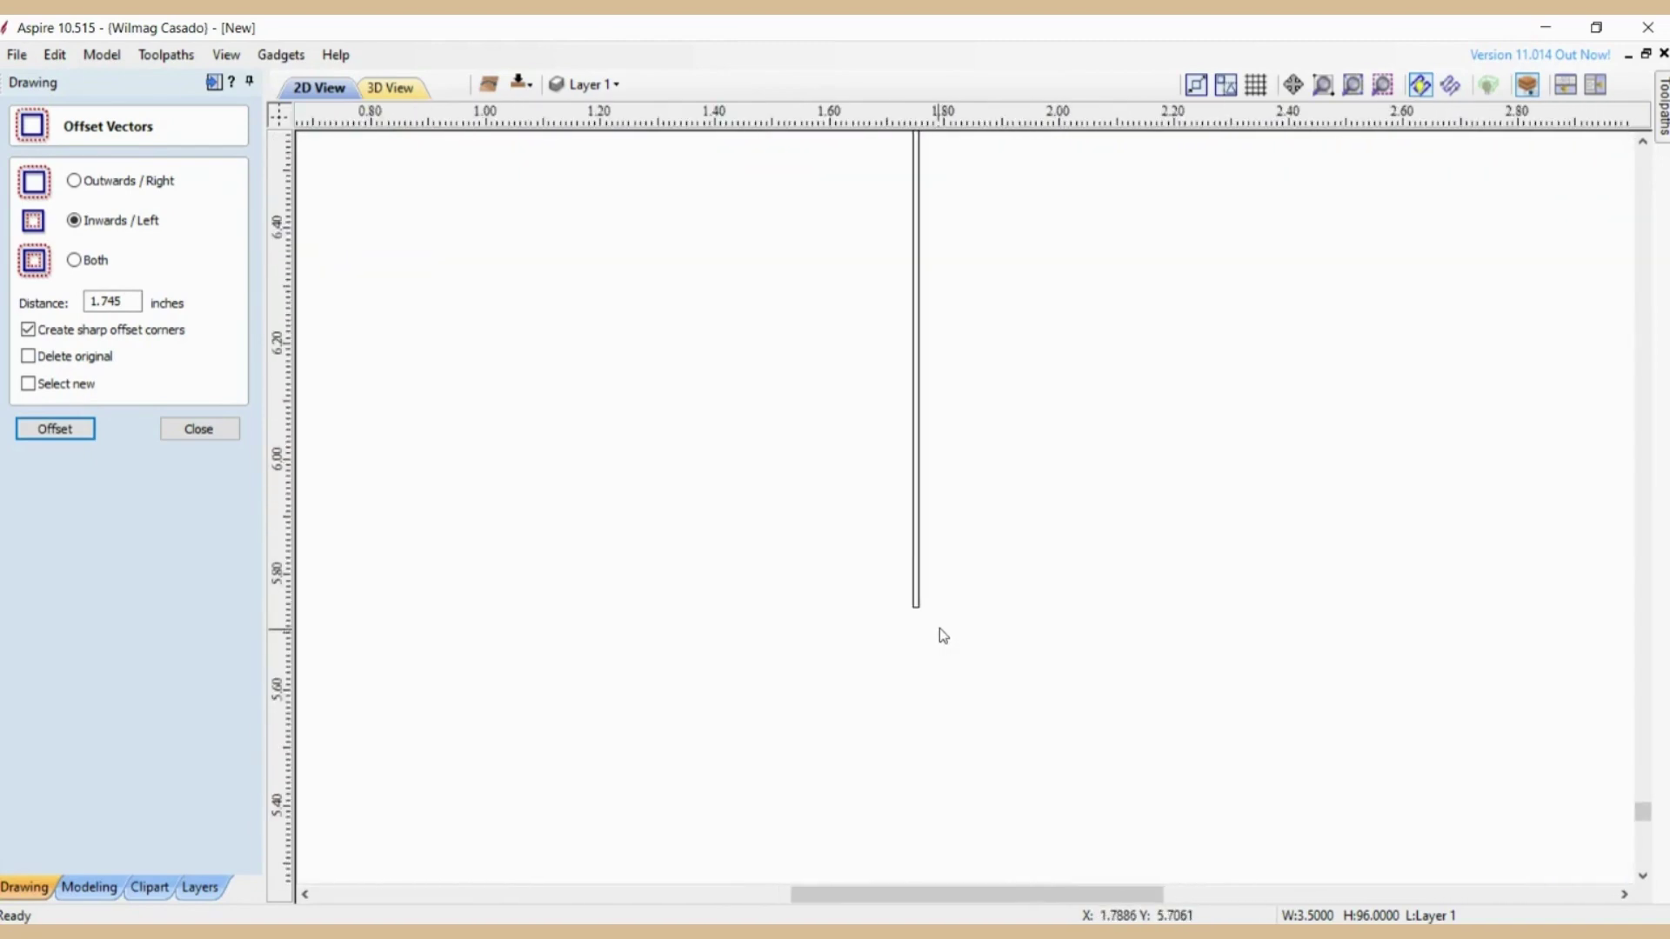
scroll(940, 628, "up", 1)
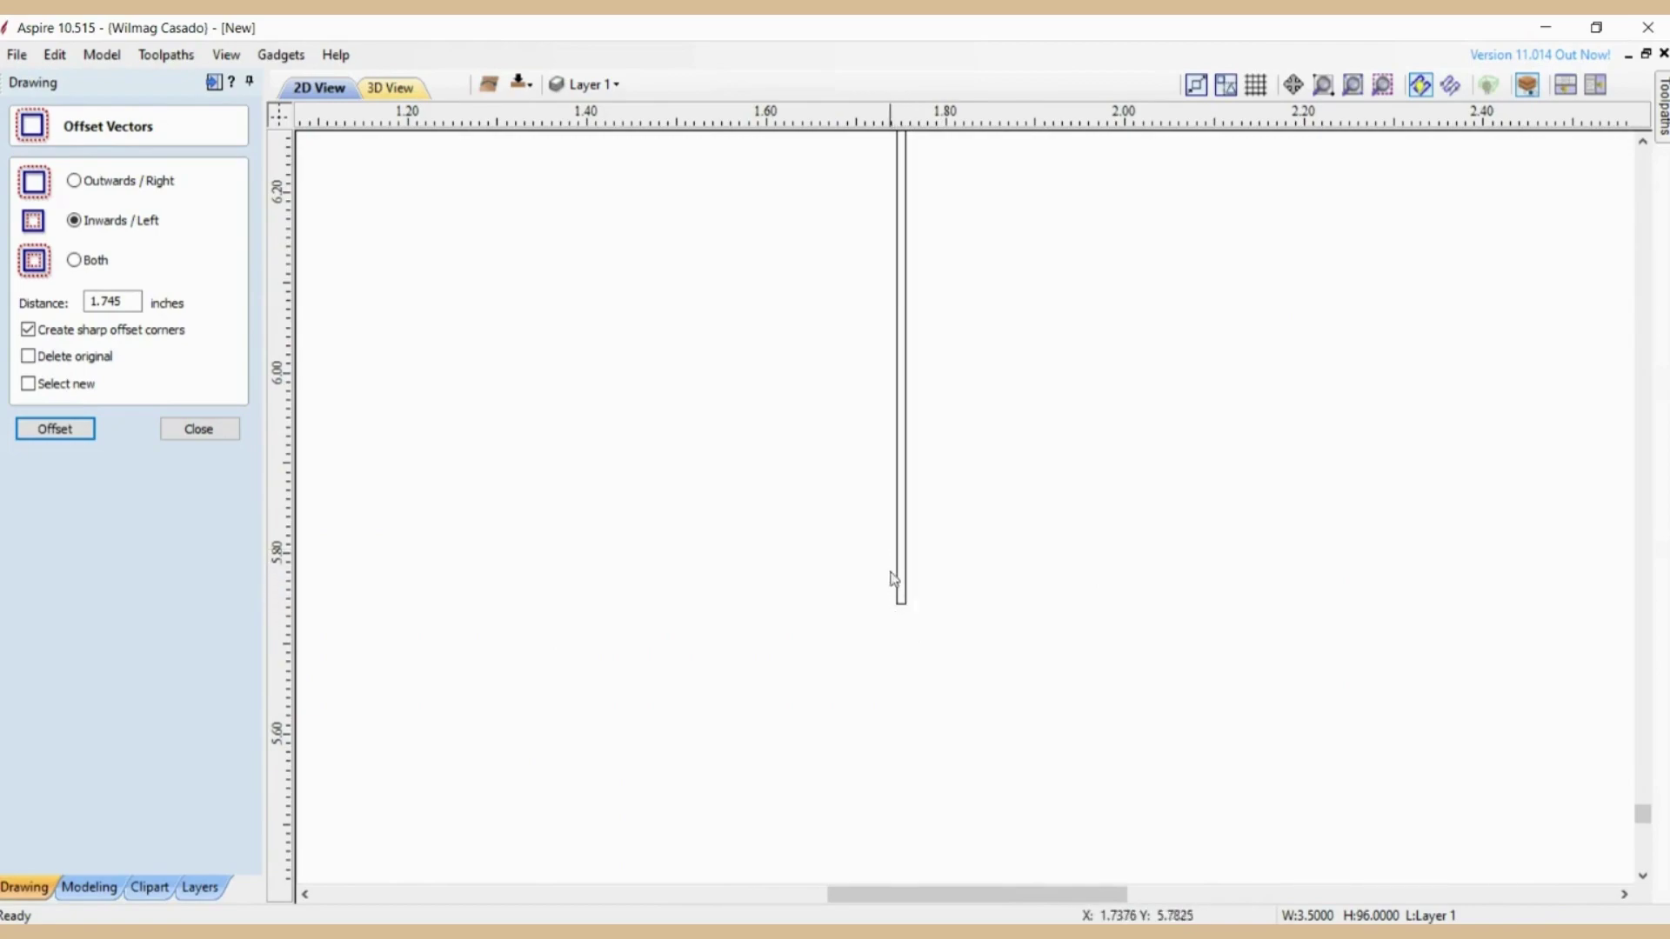
scroll(913, 608, "up", 1)
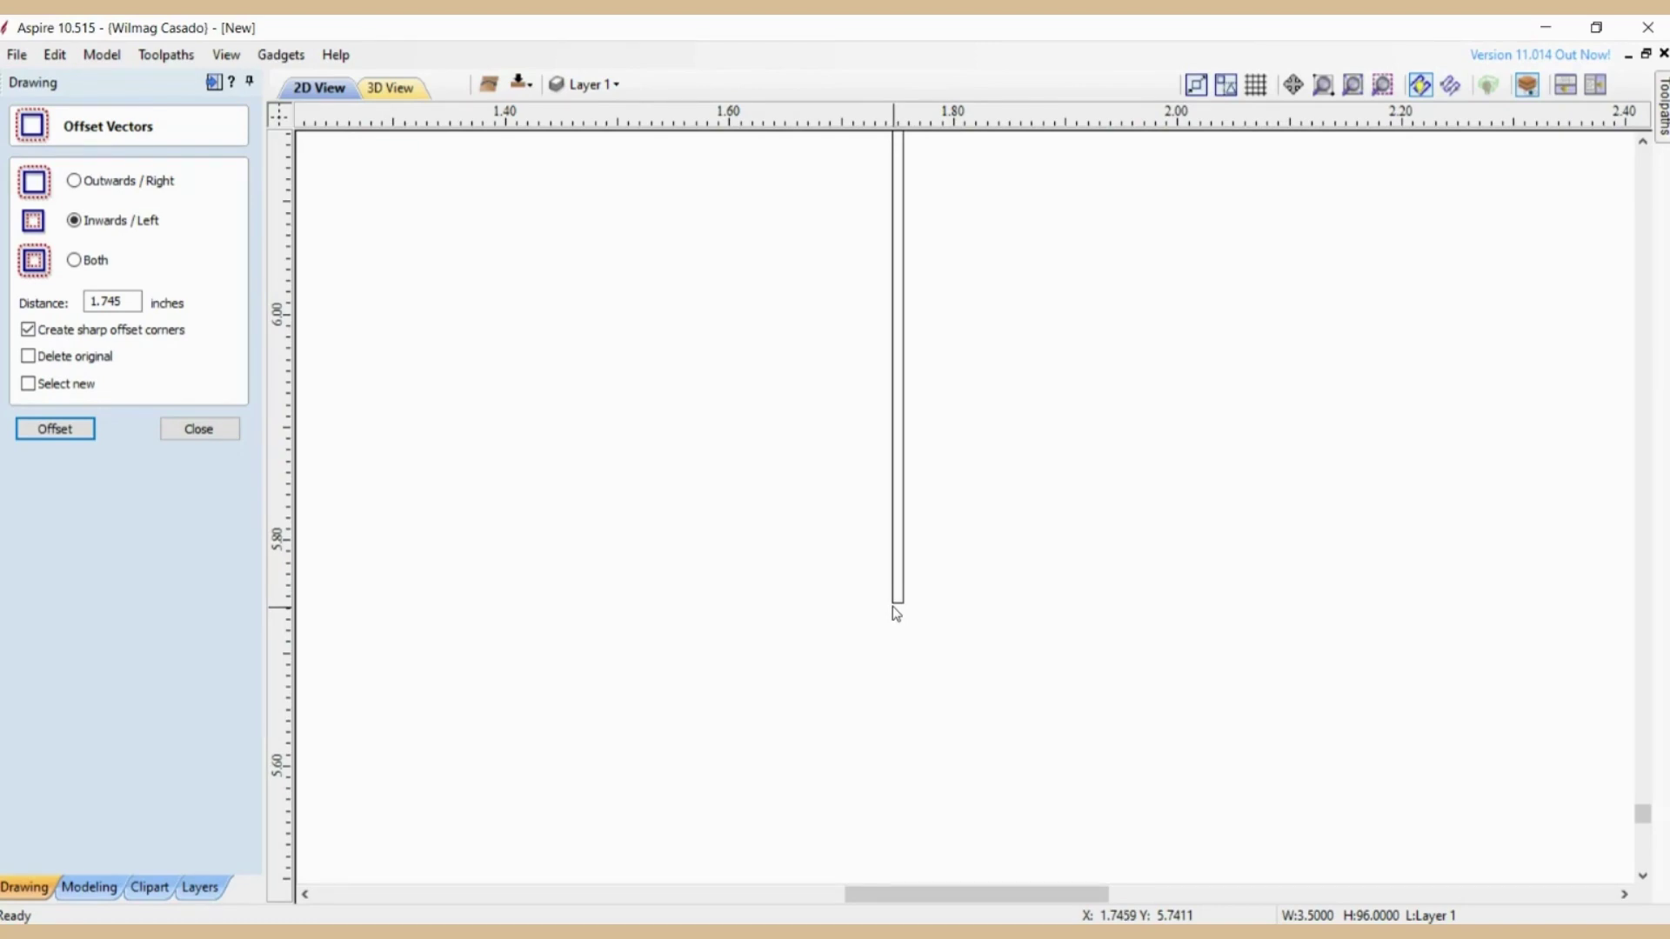
left_click(899, 605)
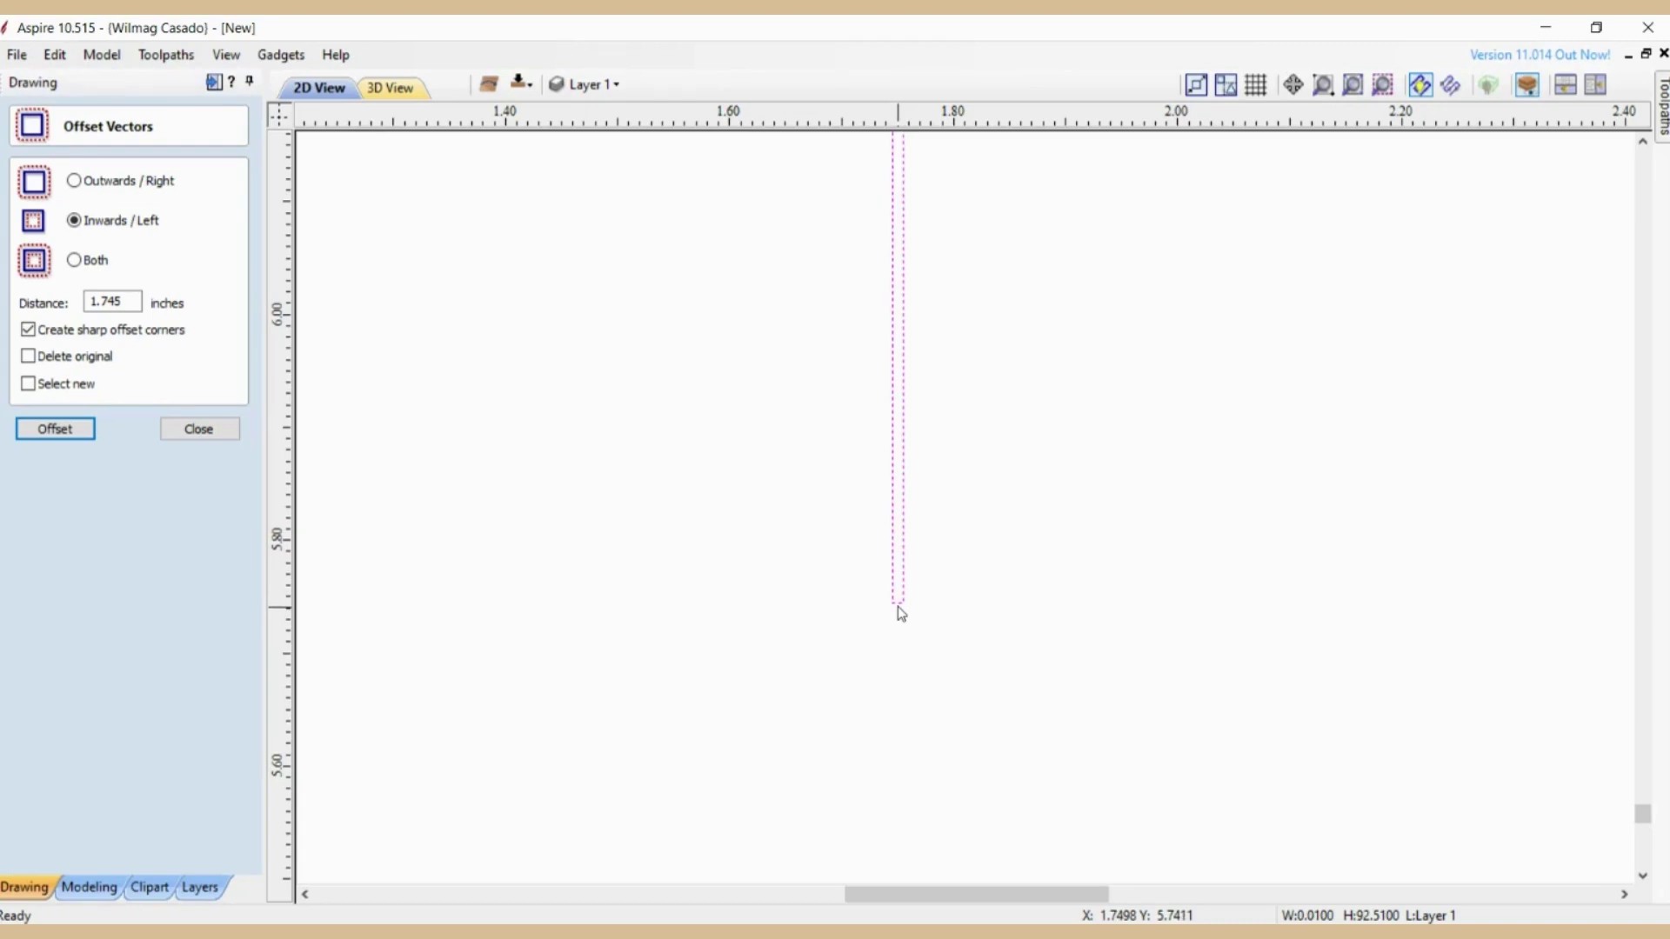
scroll(896, 605, "up", 3)
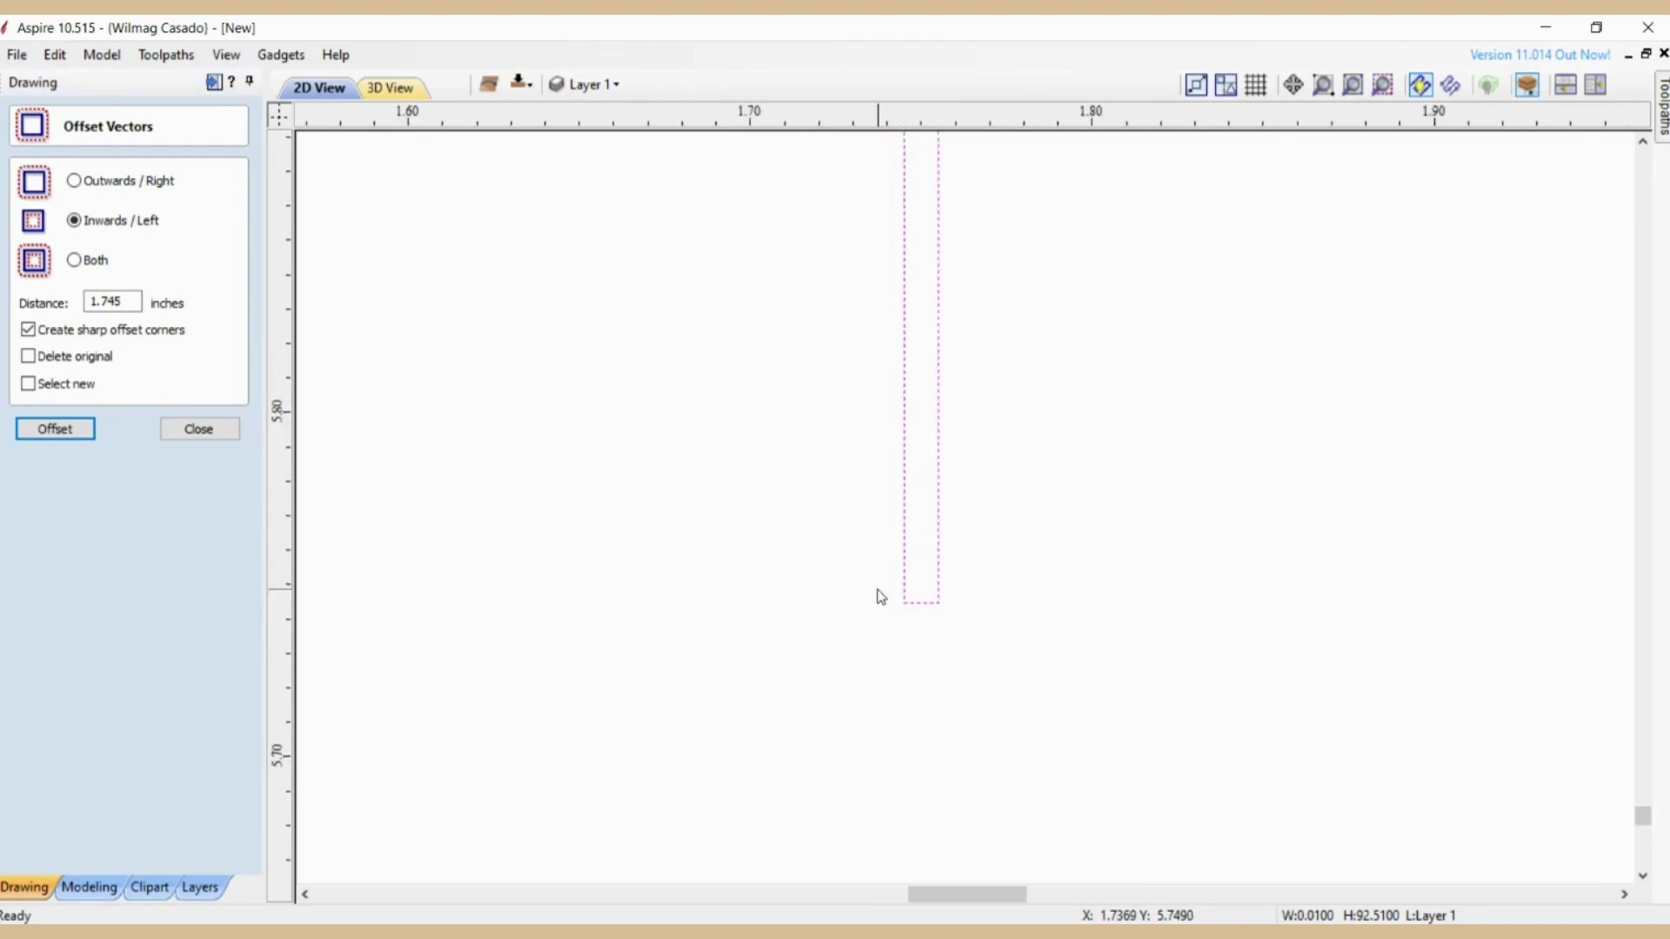
scroll(922, 610, "down", 5)
scroll(927, 604, "down", 3)
scroll(1066, 664, "up", 2)
scroll(1247, 604, "down", 6)
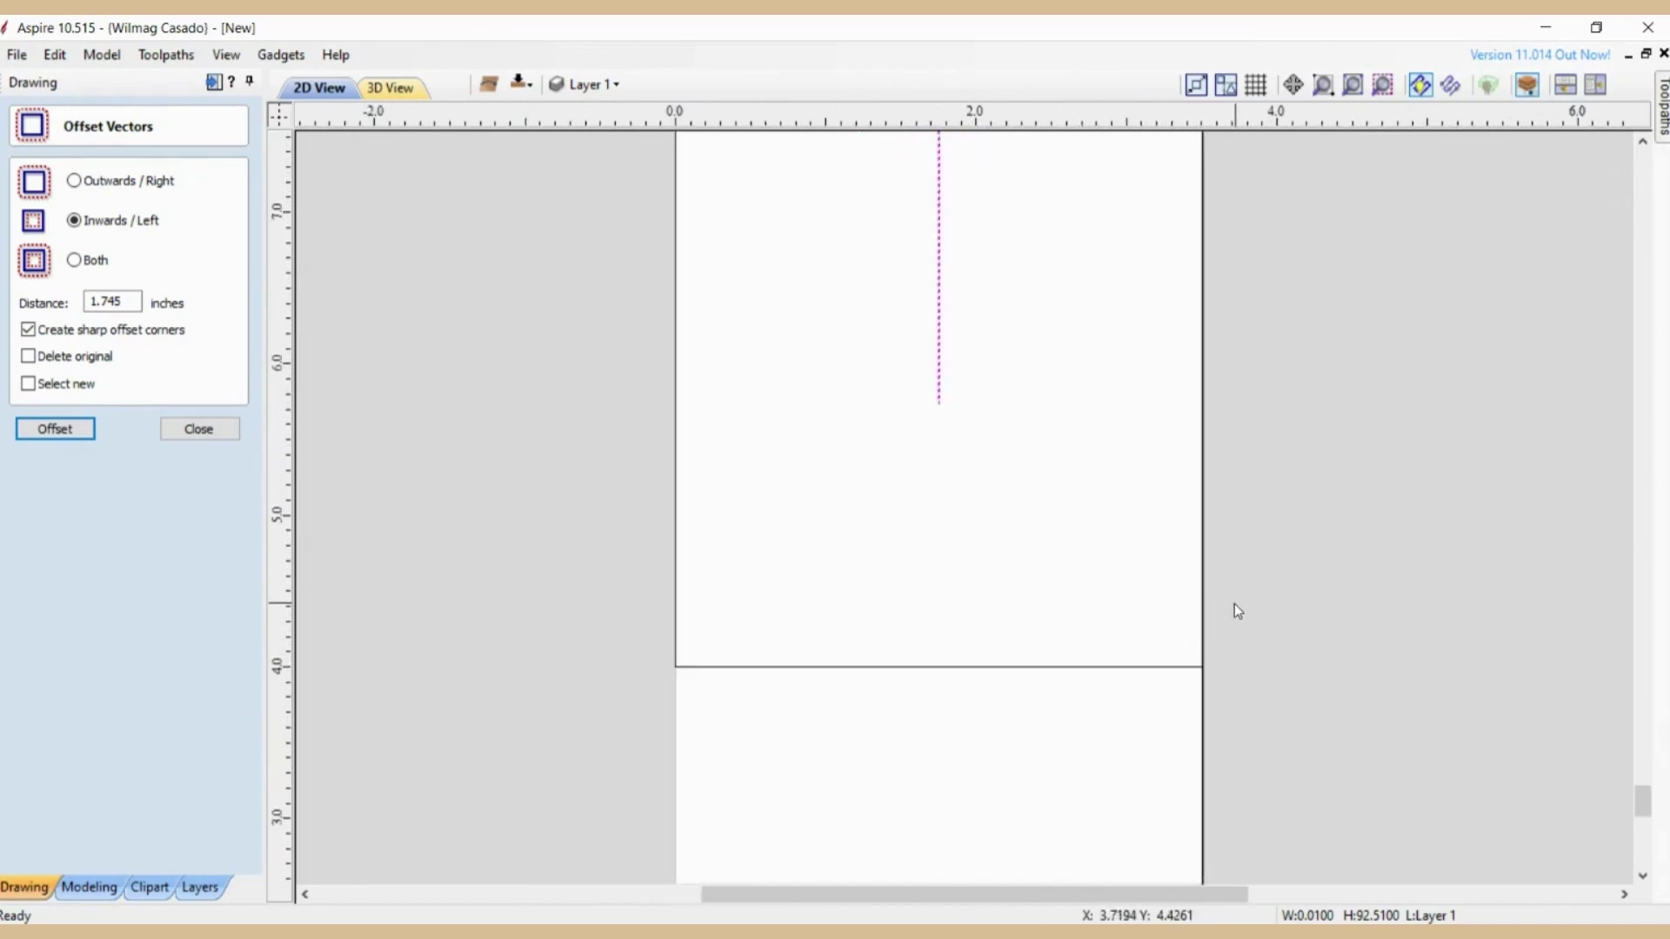
scroll(977, 865, "up", 5)
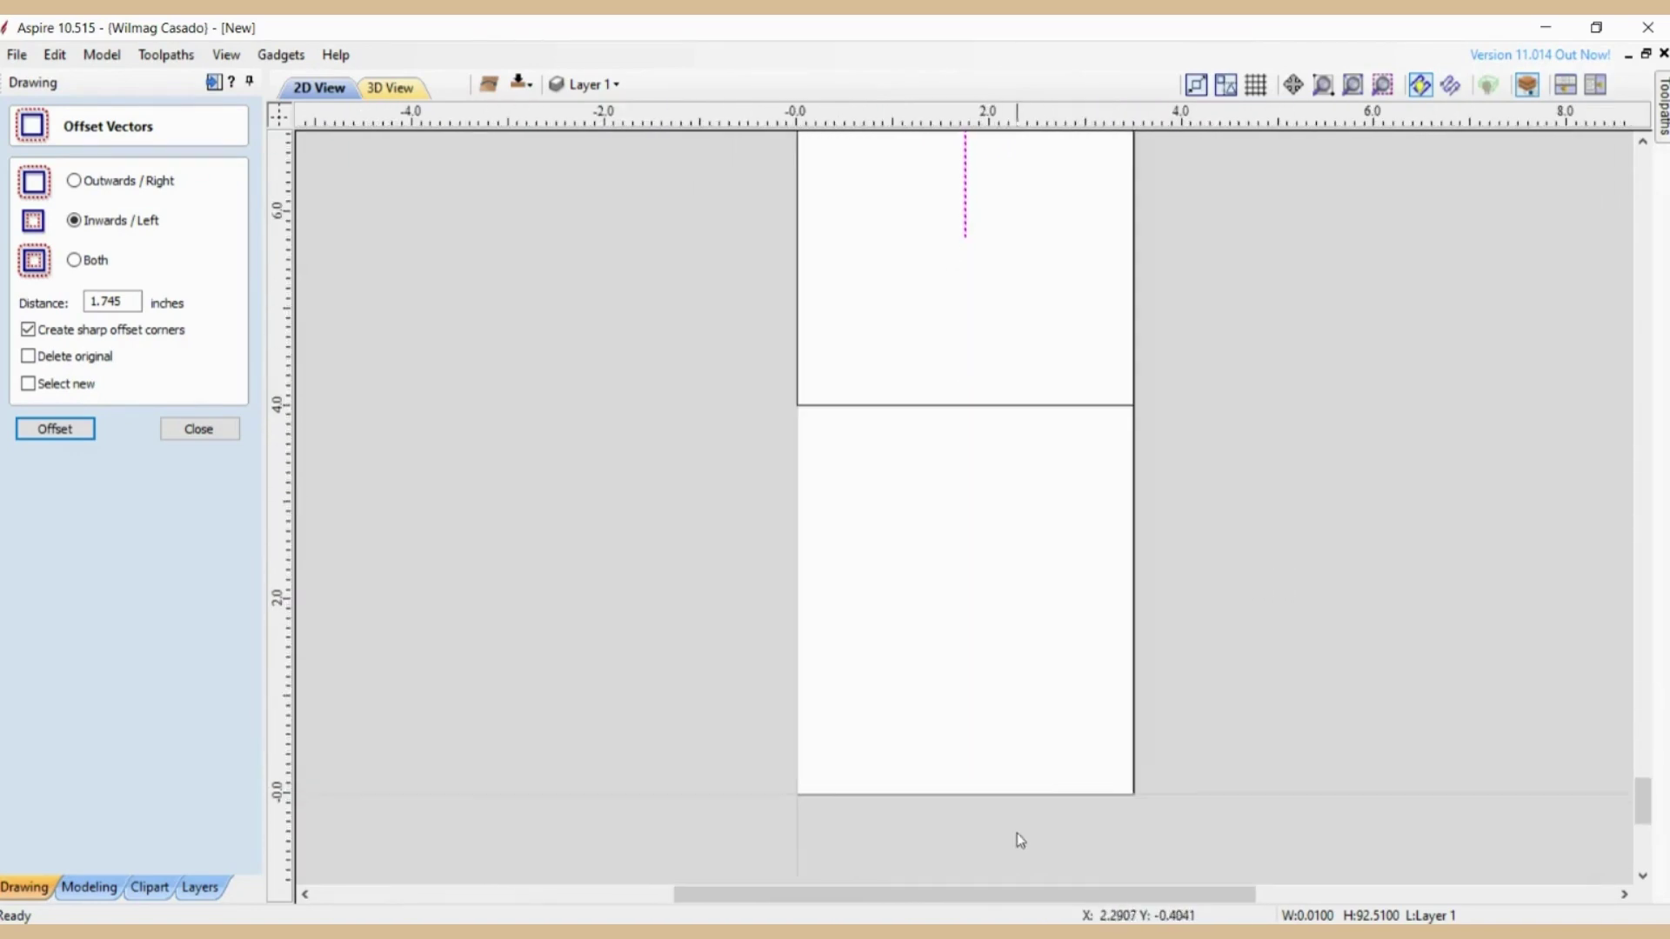
left_click(199, 429)
Step: Start a horizontal polyline at about X 0.37, Y 1.31 in the blank area below the outer rectangle
scroll(1137, 697, "up", 1)
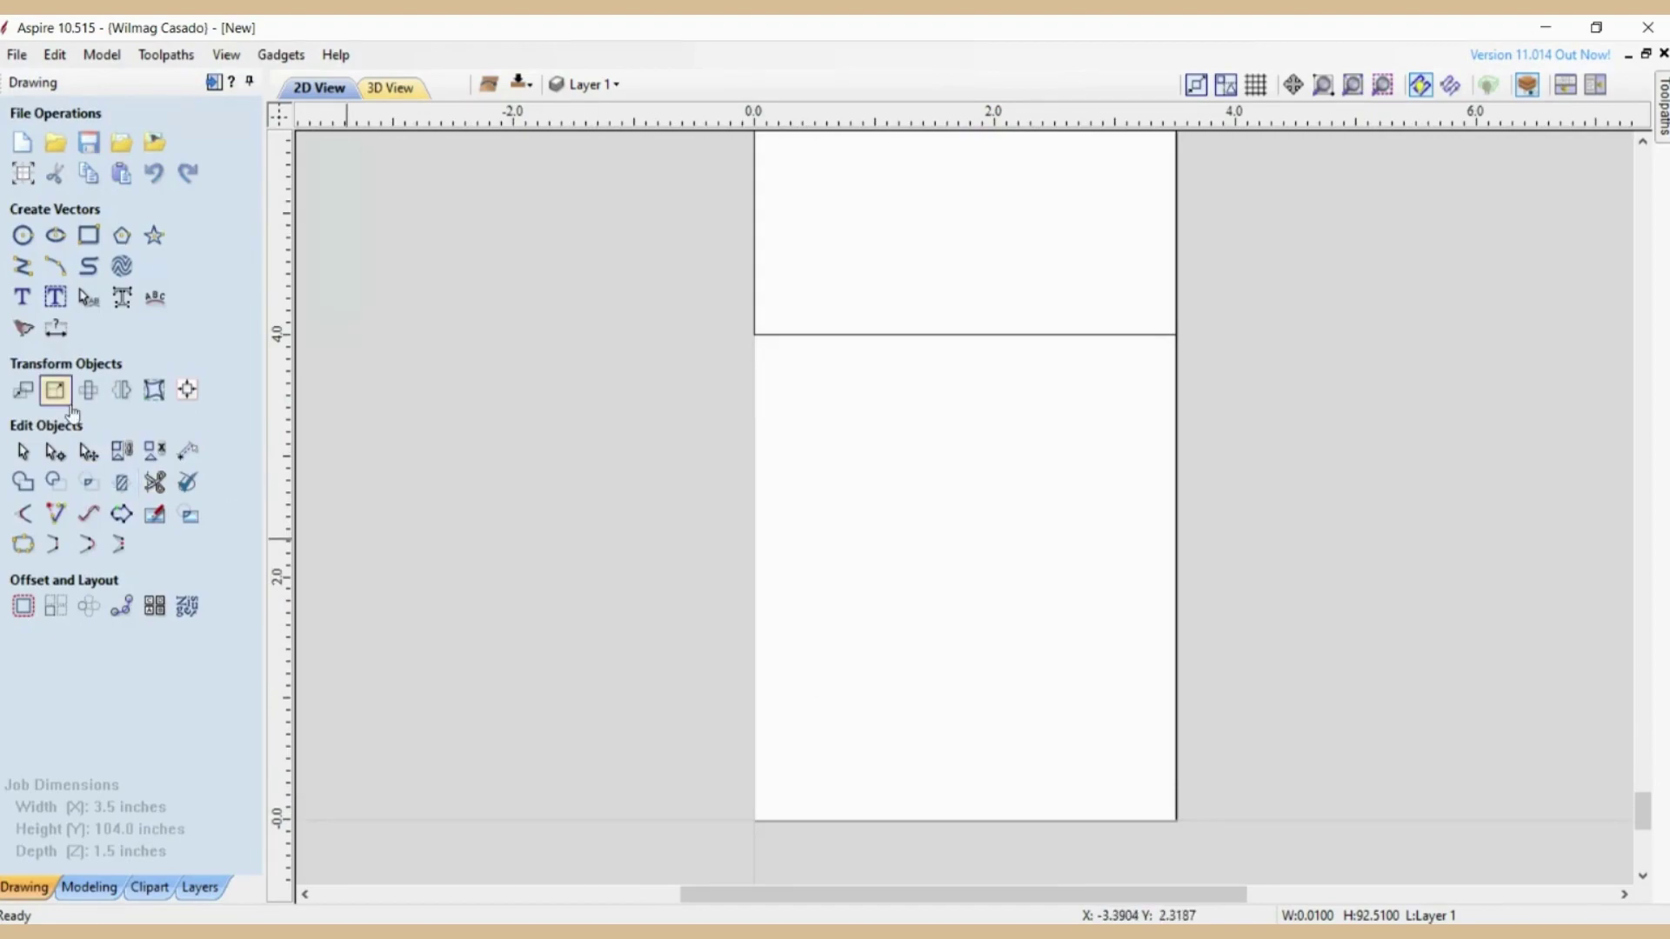
left_click(22, 266)
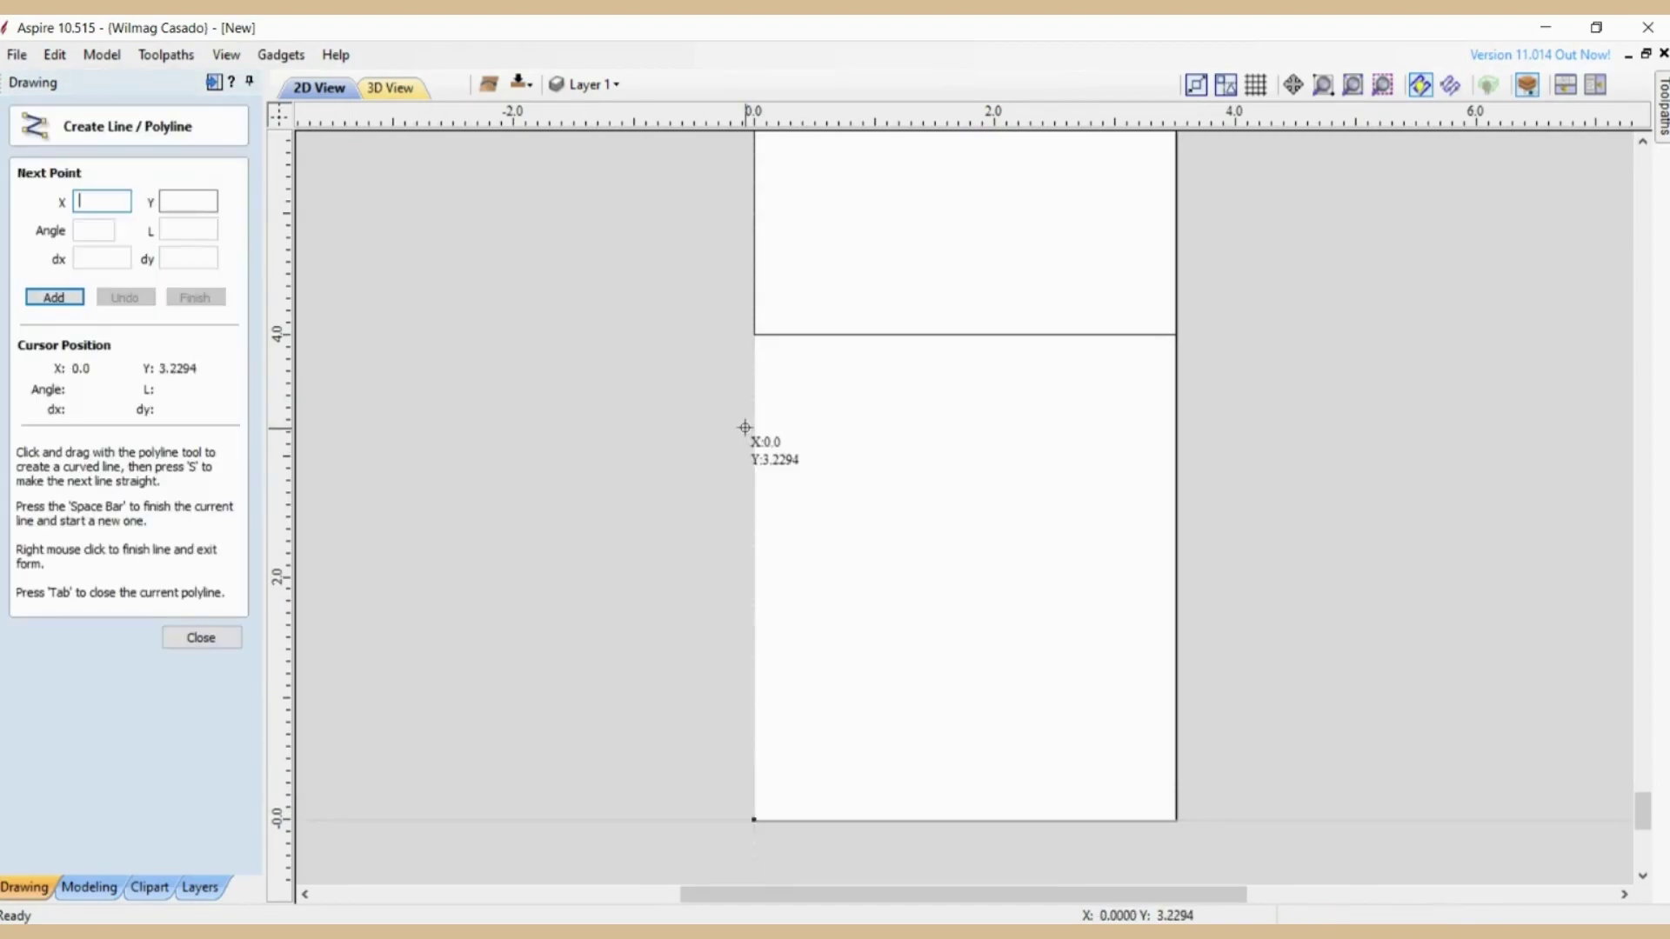
left_click(799, 662)
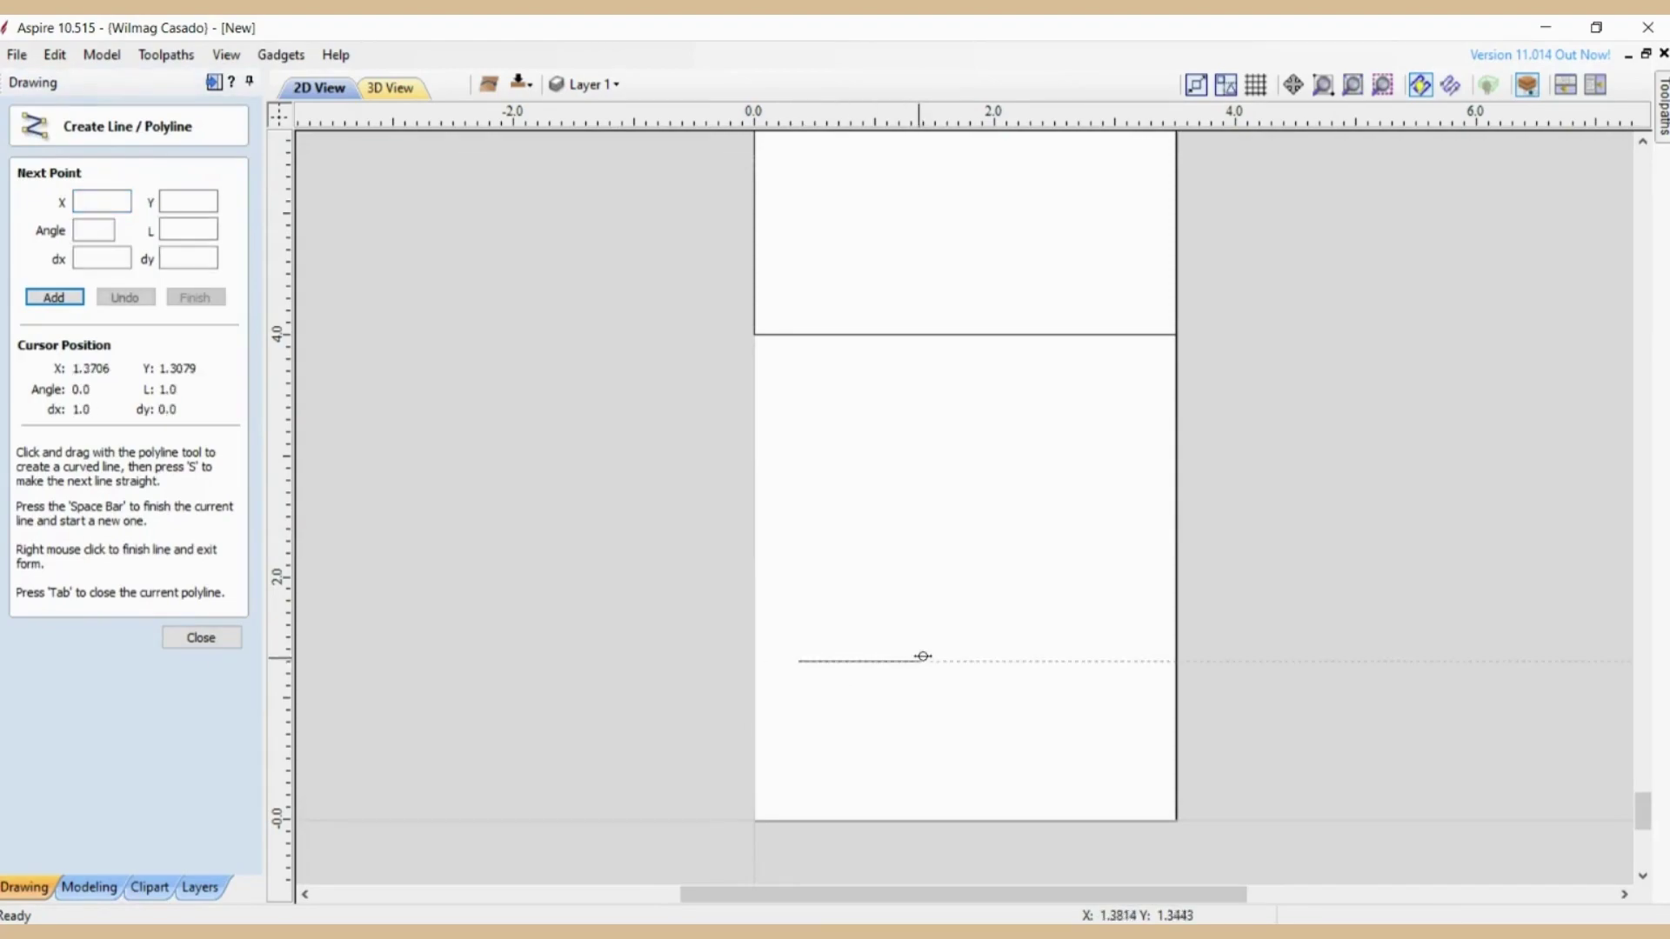